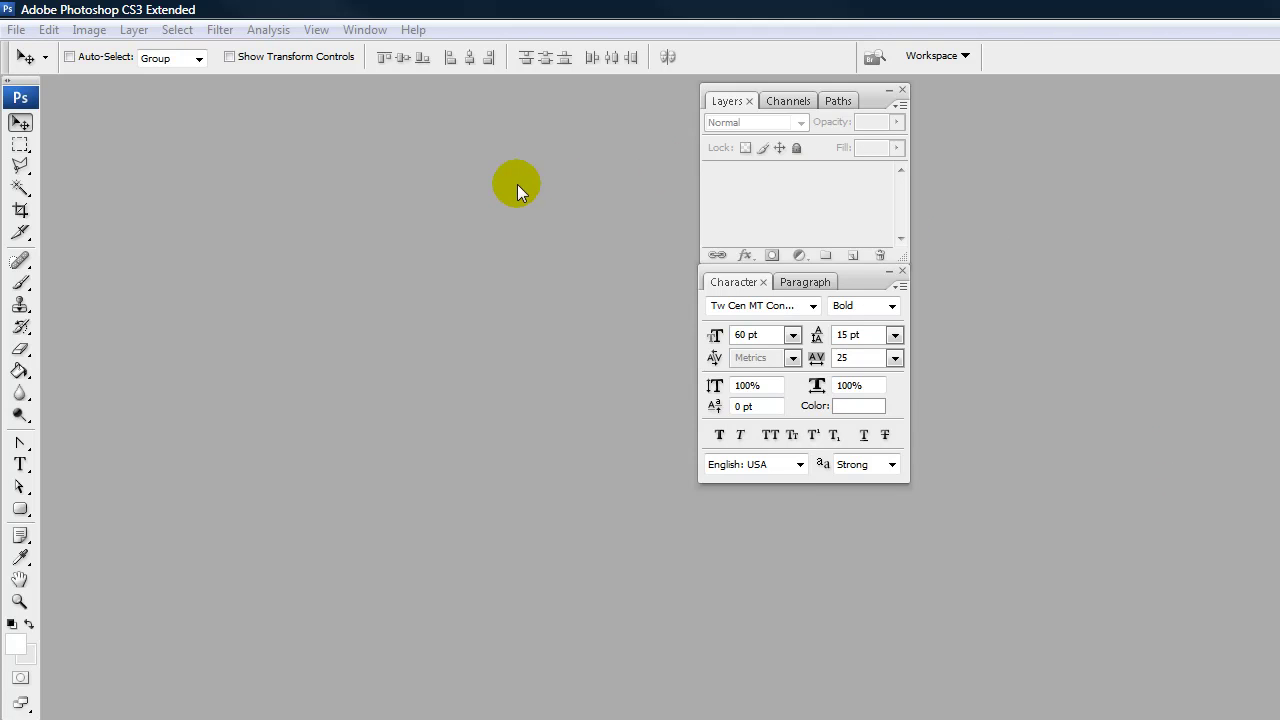
Create a new 400 × 200 pixel RGB document at 72 pixels/inch with transparent background contents
click(15, 32)
click(30, 51)
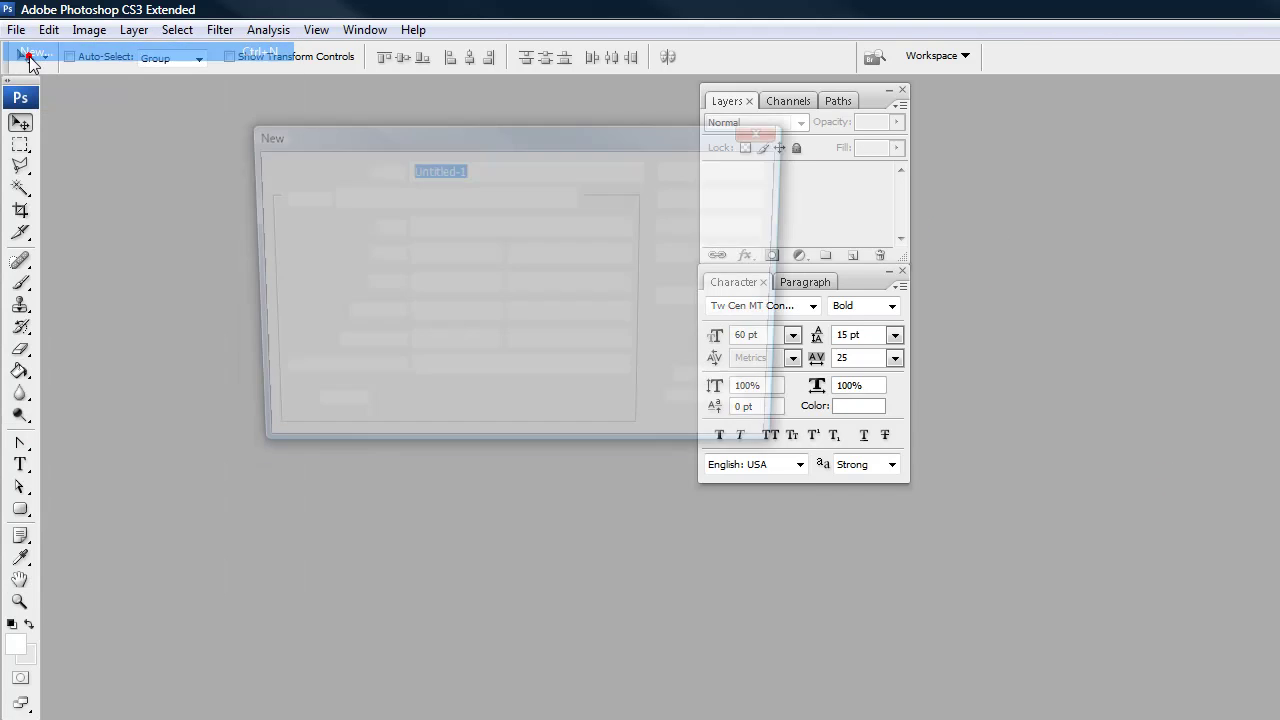
click(441, 254)
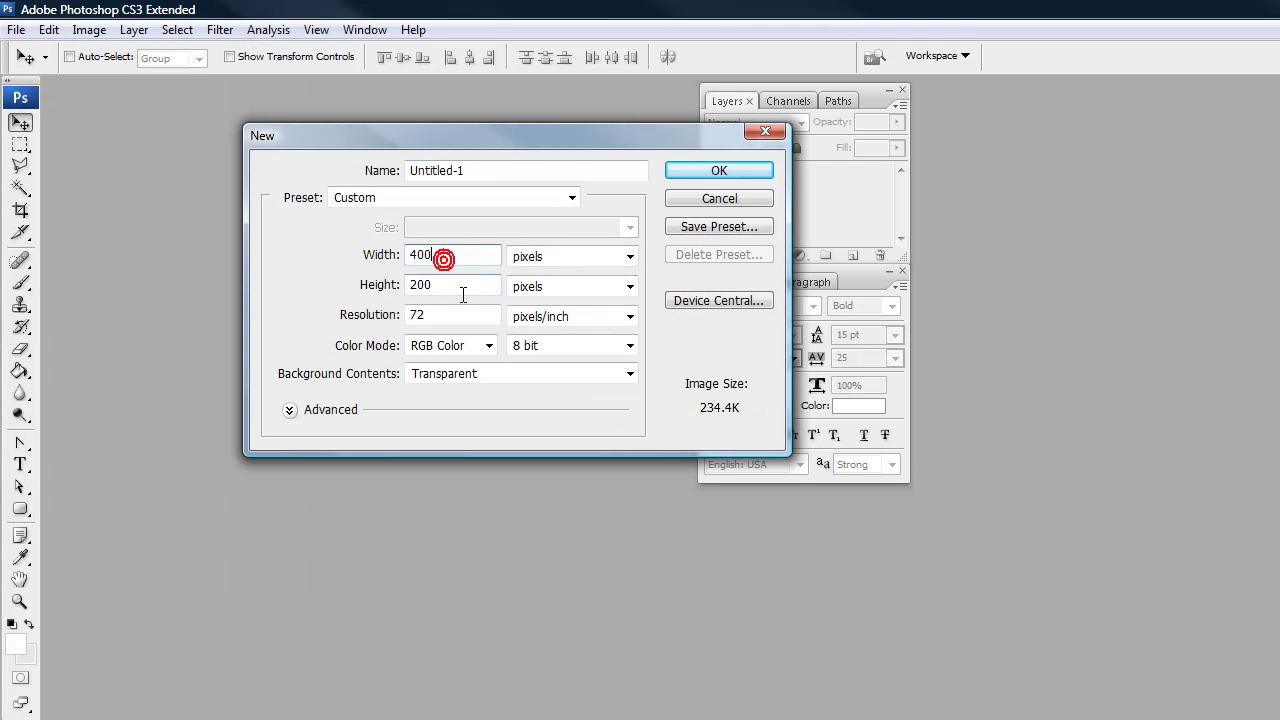
click(676, 174)
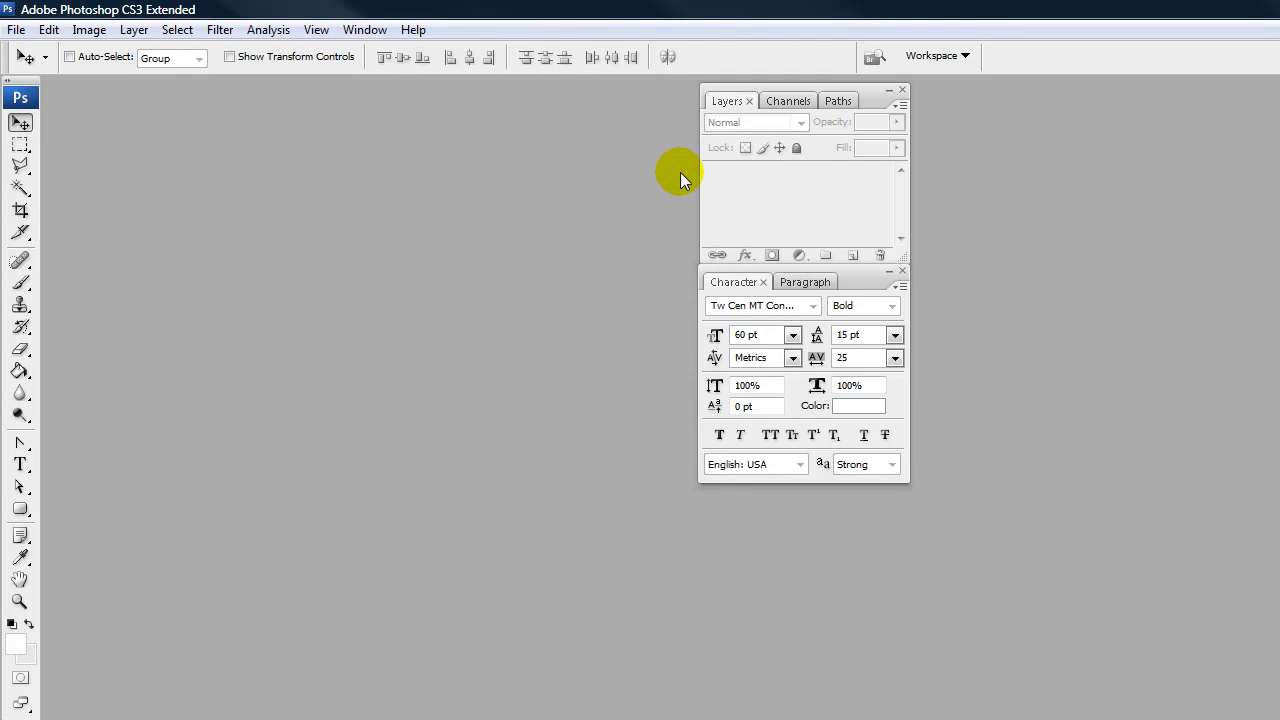
drag(492, 339, 549, 394)
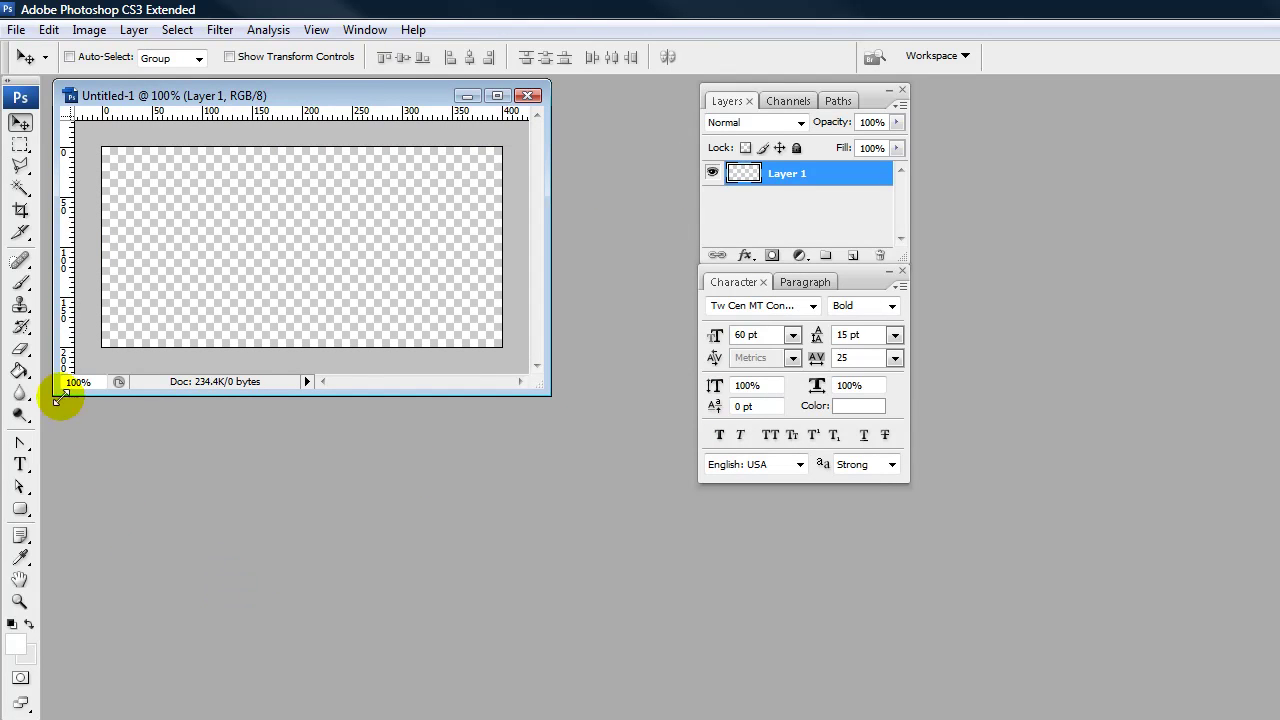
Fill the empty layer with white (ffffff) using the Paint Bucket
click(19, 370)
click(15, 648)
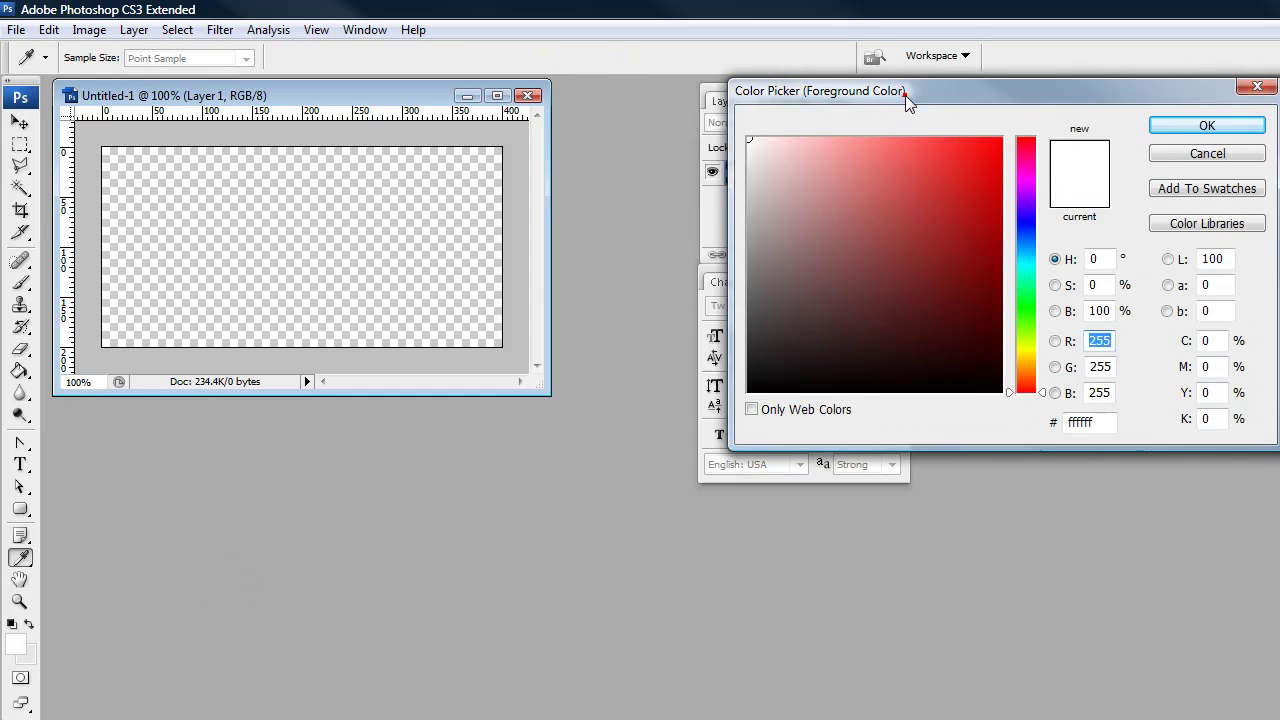
drag(905, 95, 502, 198)
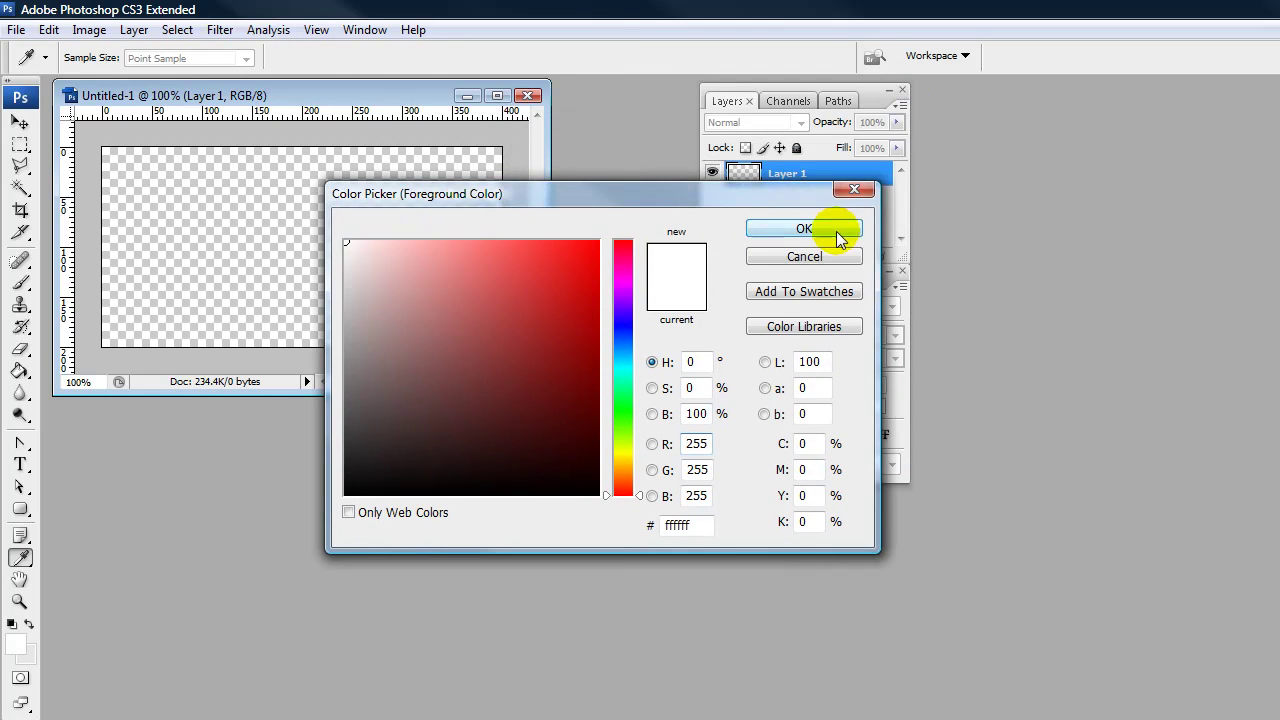
click(830, 229)
click(355, 220)
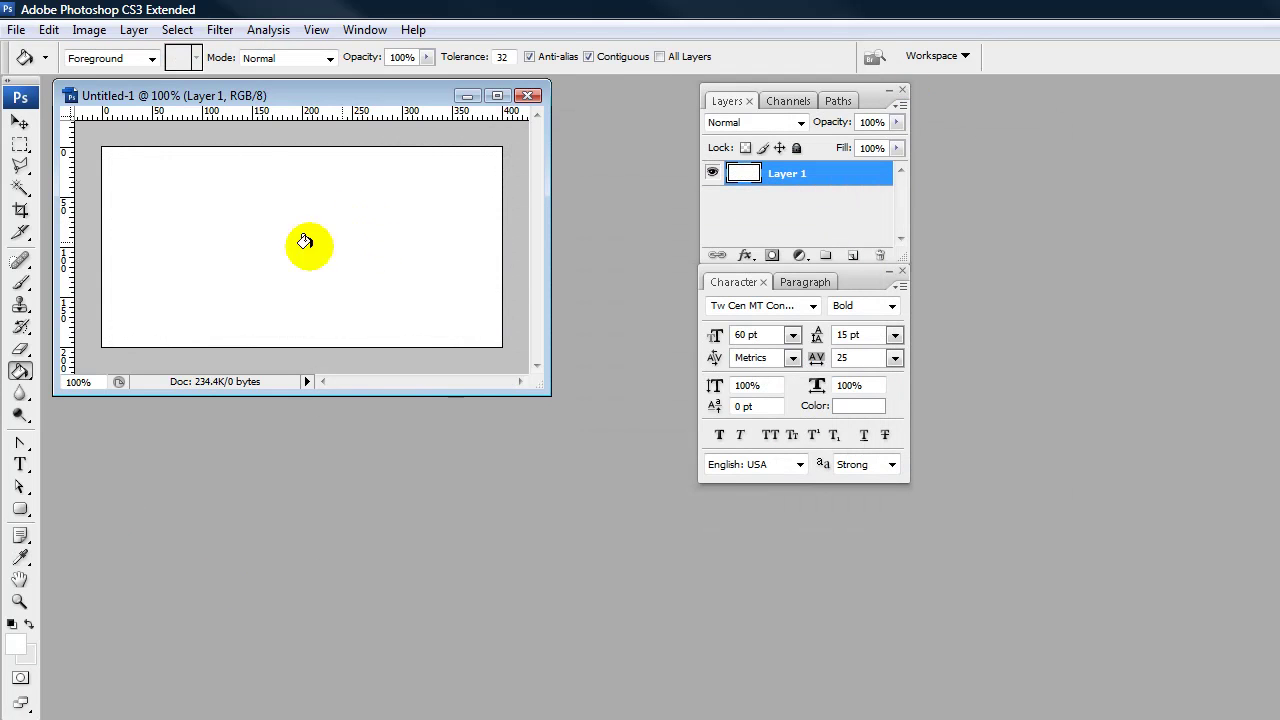
Place vertical guides at about 10 and 390 px and draw a 5 px-radius rounded rectangle between them, about 80 px high
click(21, 509)
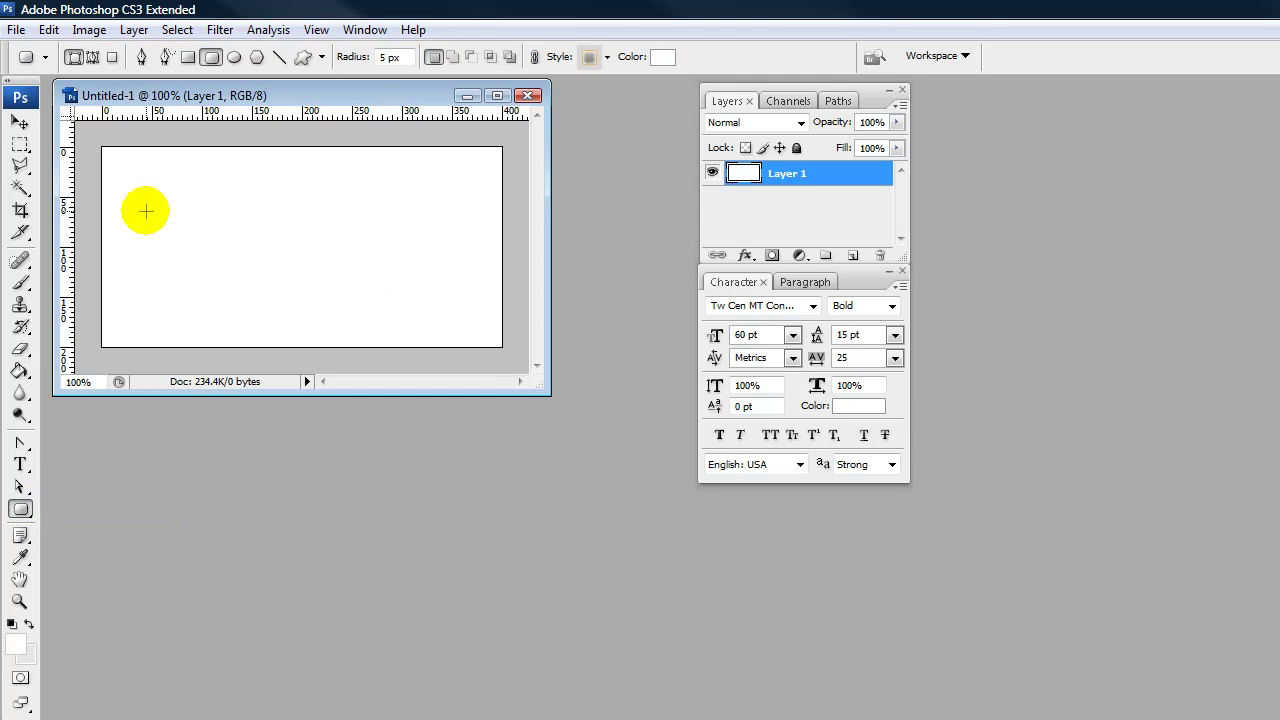
drag(75, 203, 492, 200)
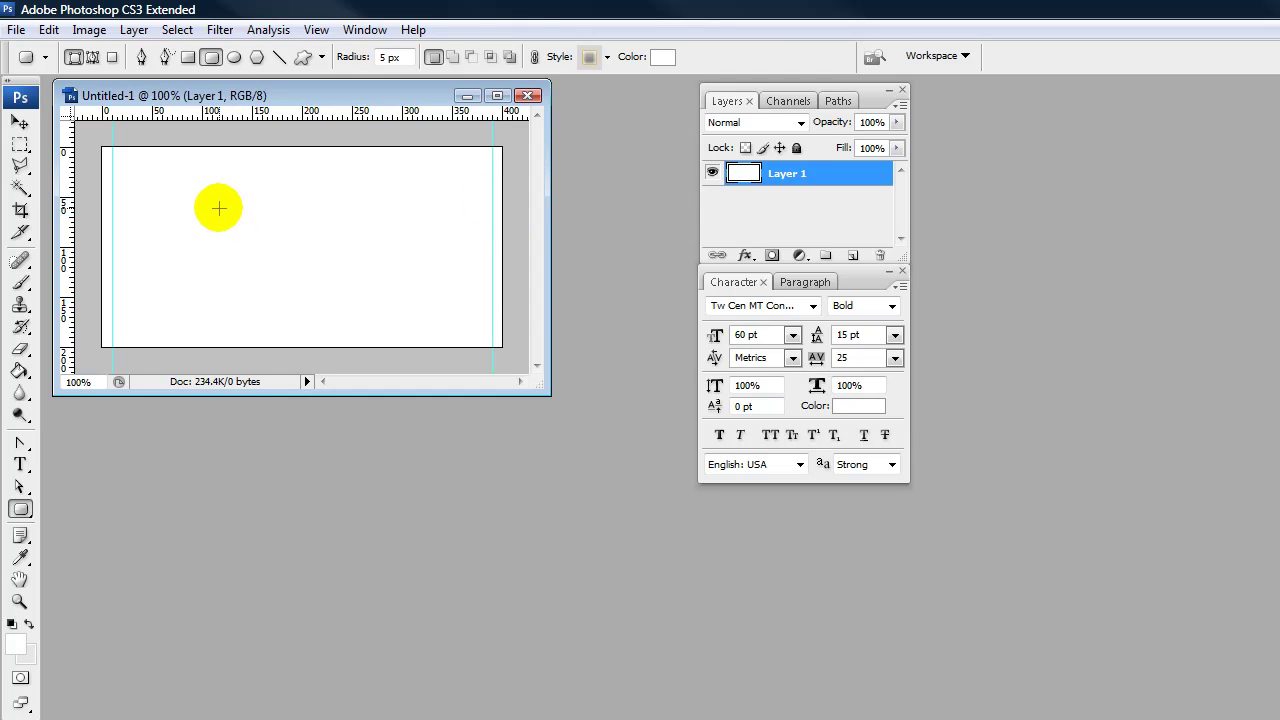
click(386, 57)
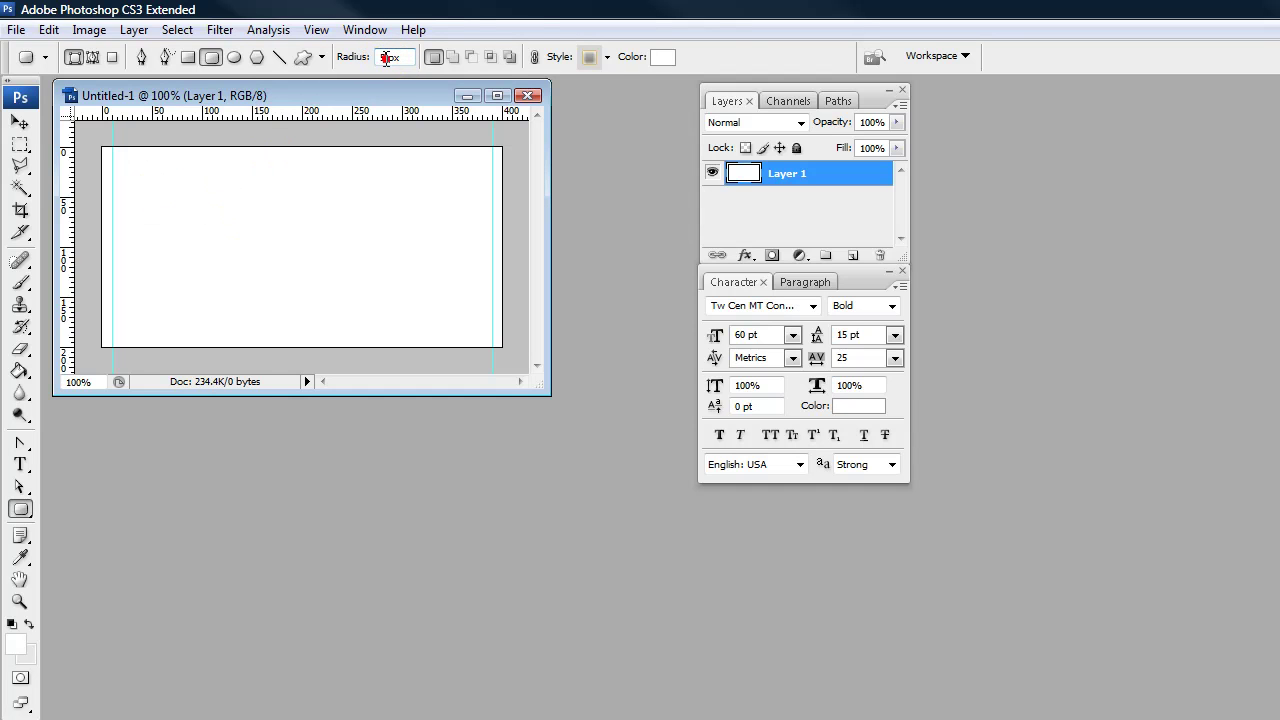
key(Return)
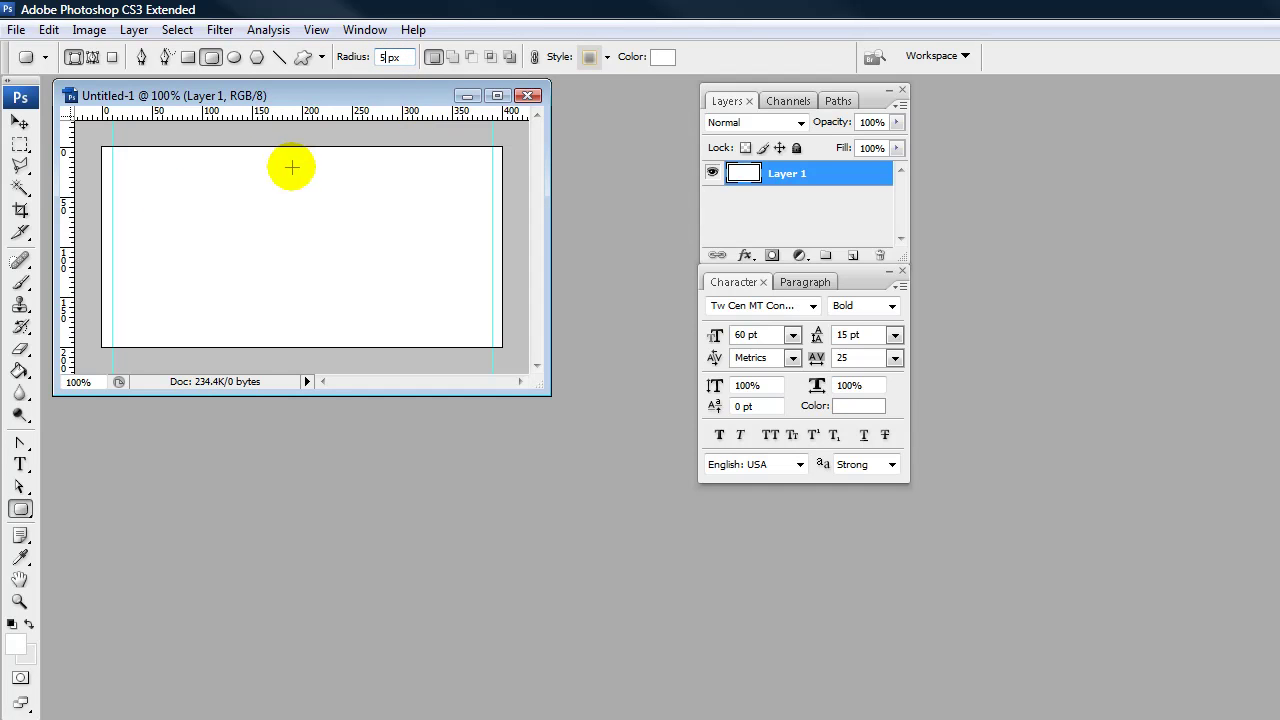
drag(113, 174, 495, 250)
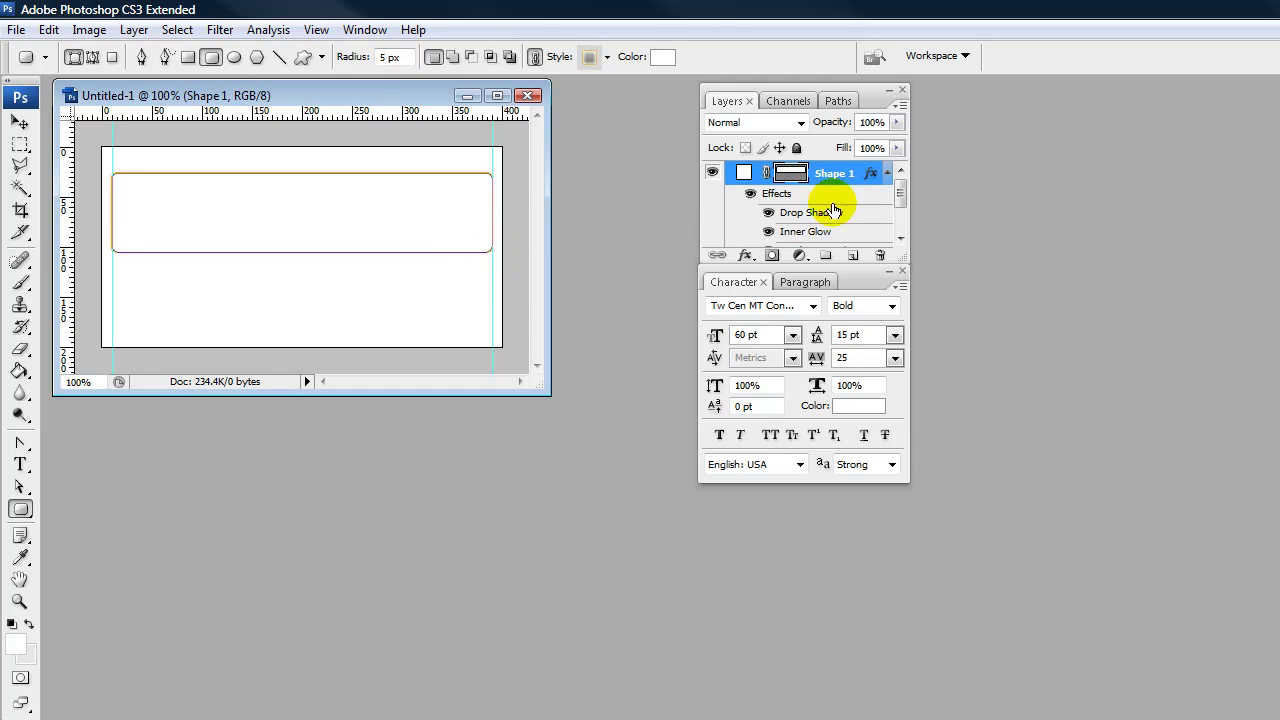
Clear the existing layer style from the rounded rectangle's shape layer
drag(900, 258, 897, 360)
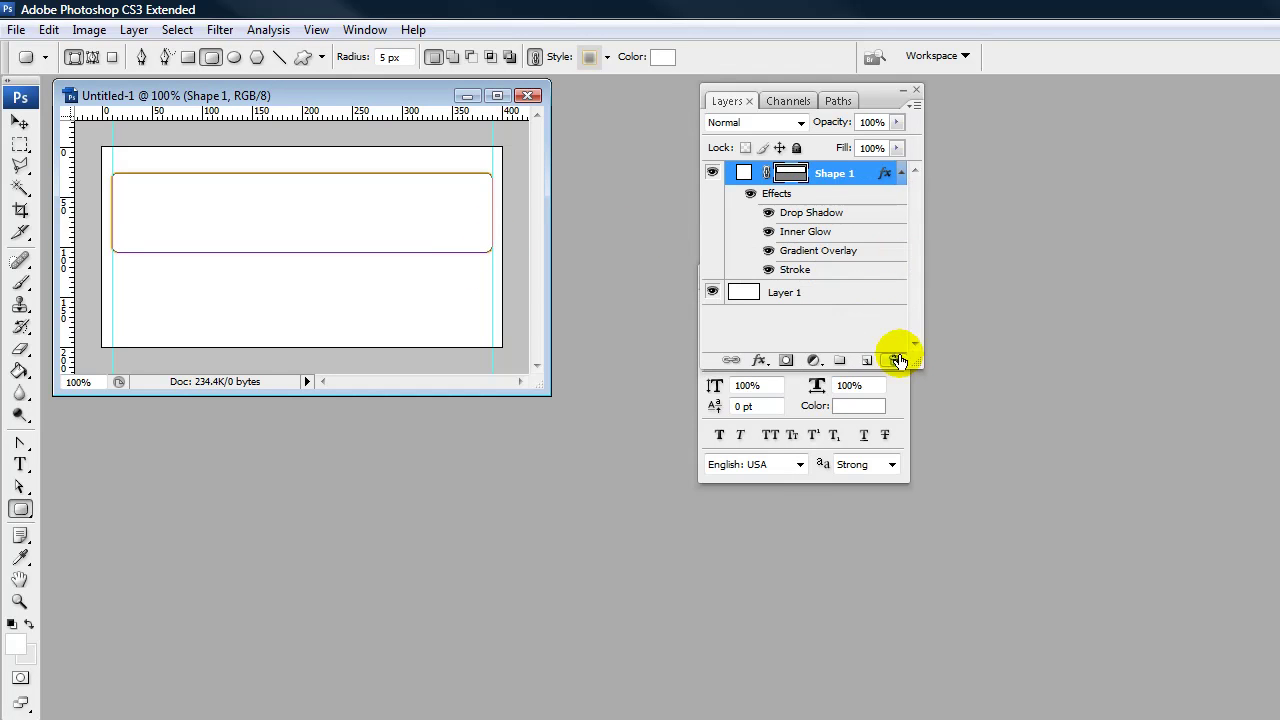
right_click(886, 173)
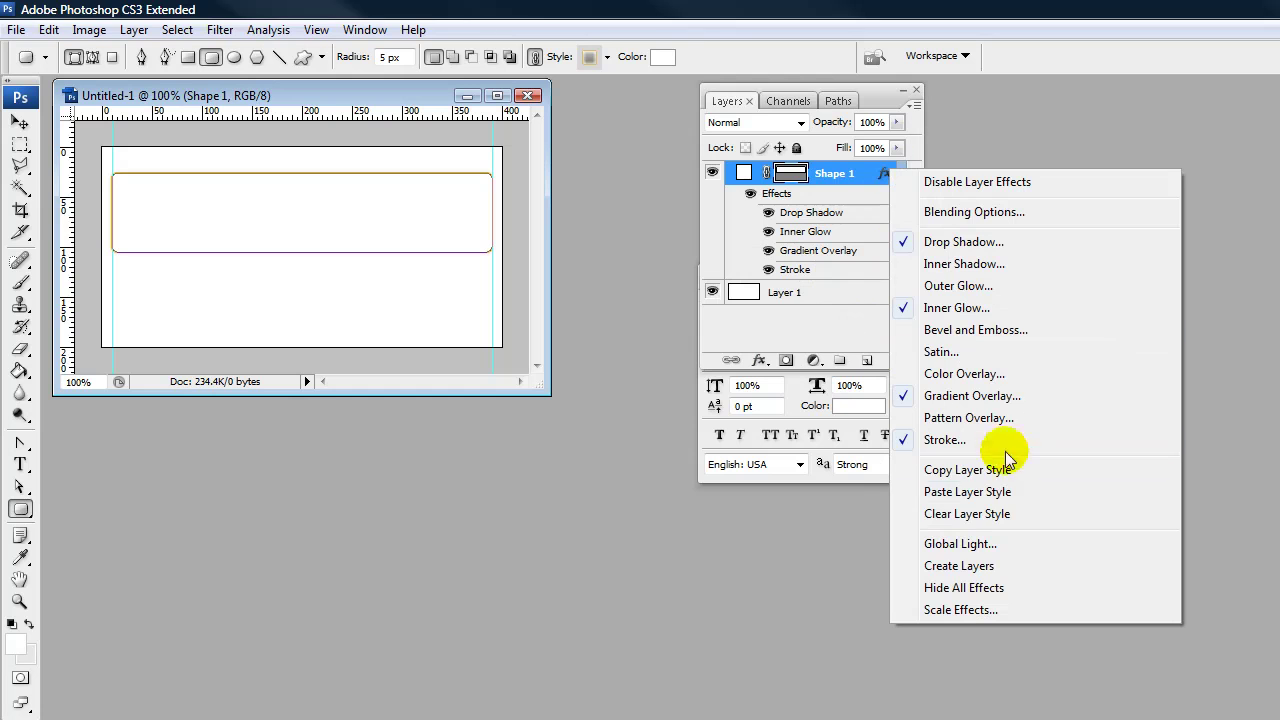
click(1006, 516)
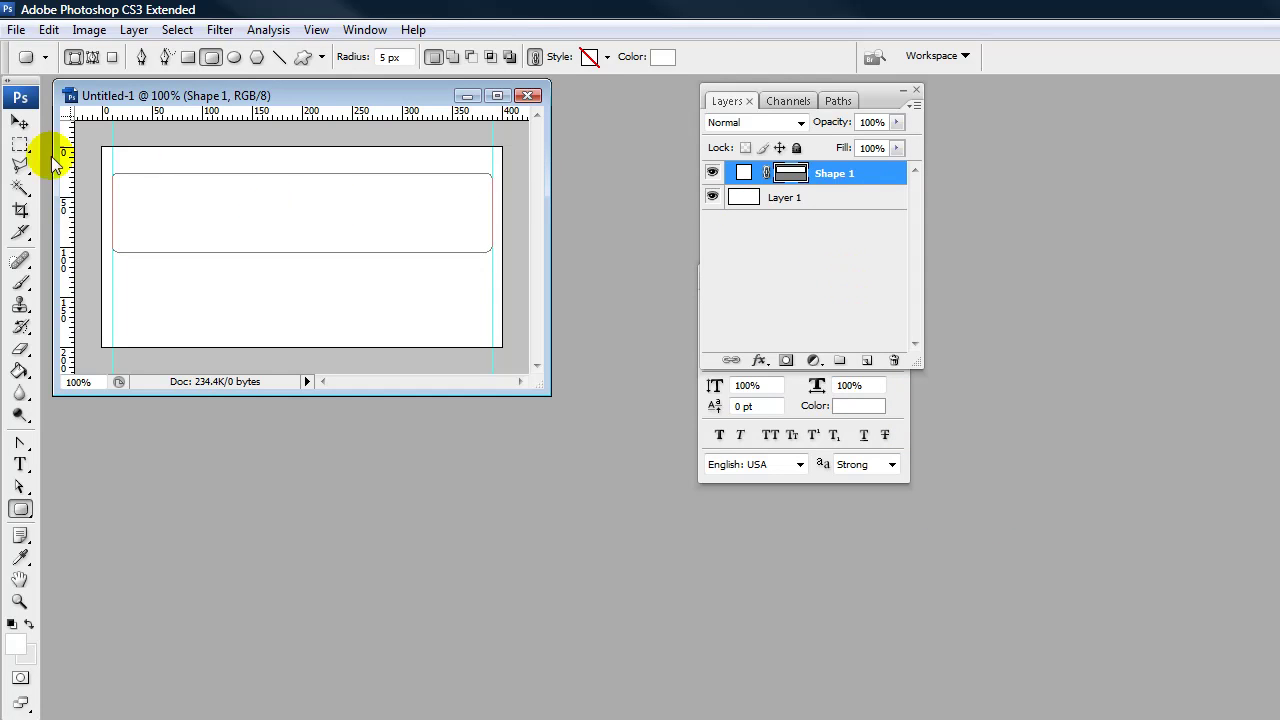
Set the rounded rectangle's fill color to pure red, ff0000
click(20, 121)
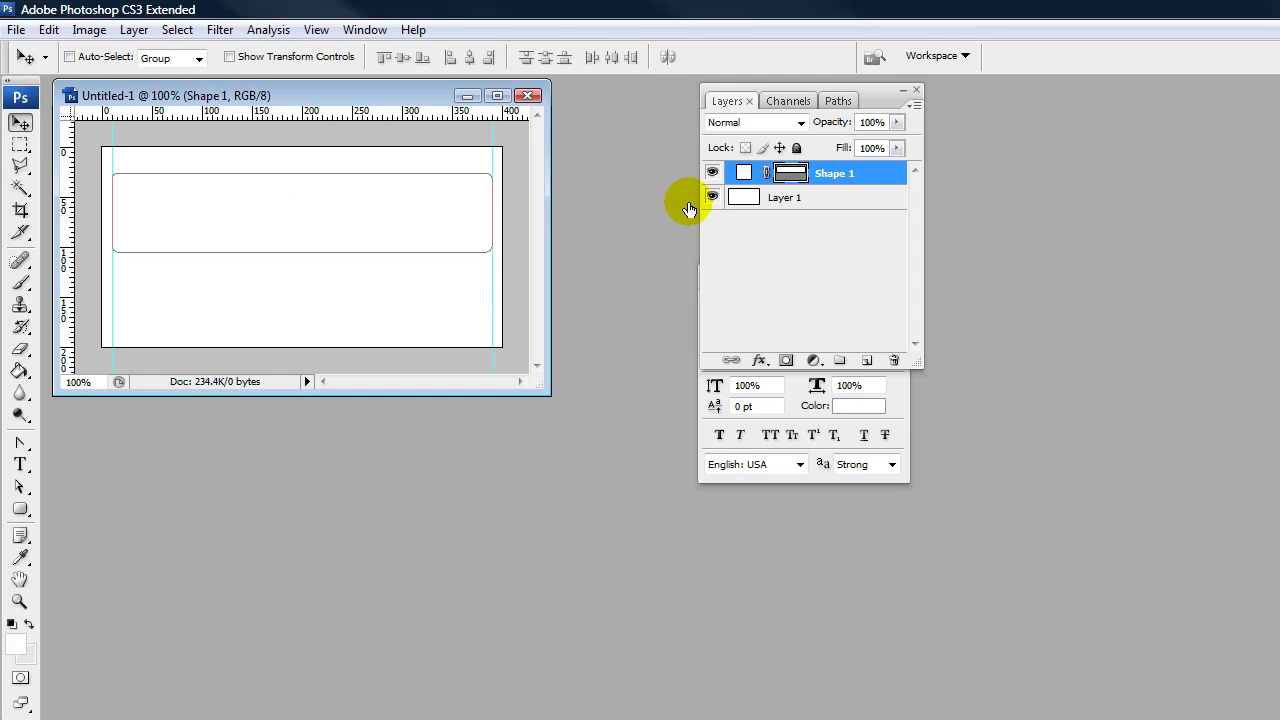
double_click(743, 176)
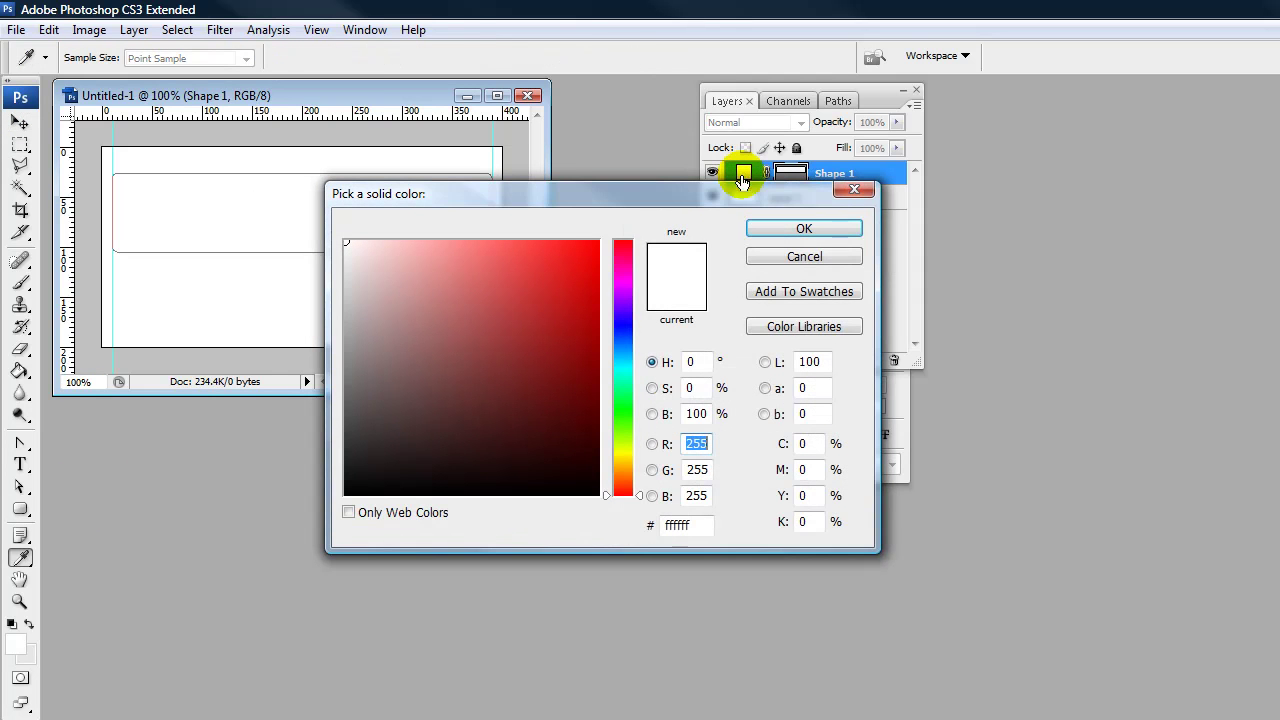
drag(568, 199, 588, 272)
drag(486, 411, 658, 275)
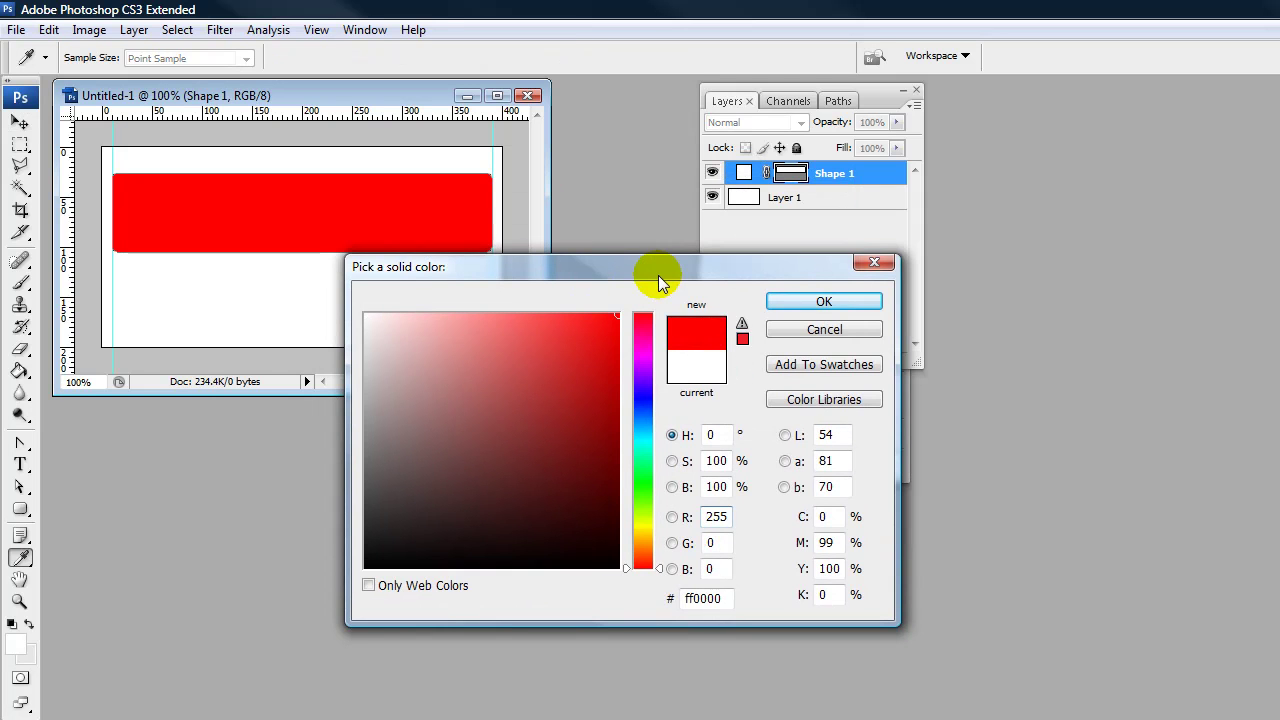
click(783, 300)
Change the rounded rectangle's fill color to orange, ffae00
double_click(745, 176)
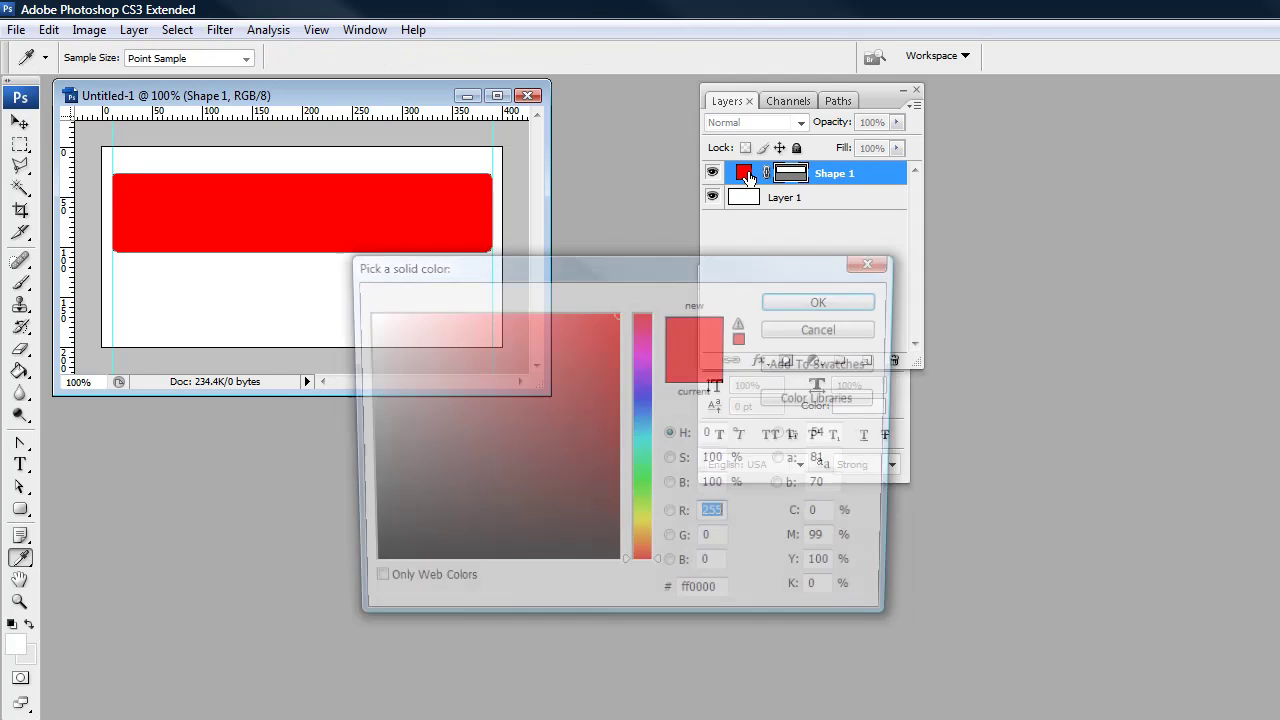
click(645, 534)
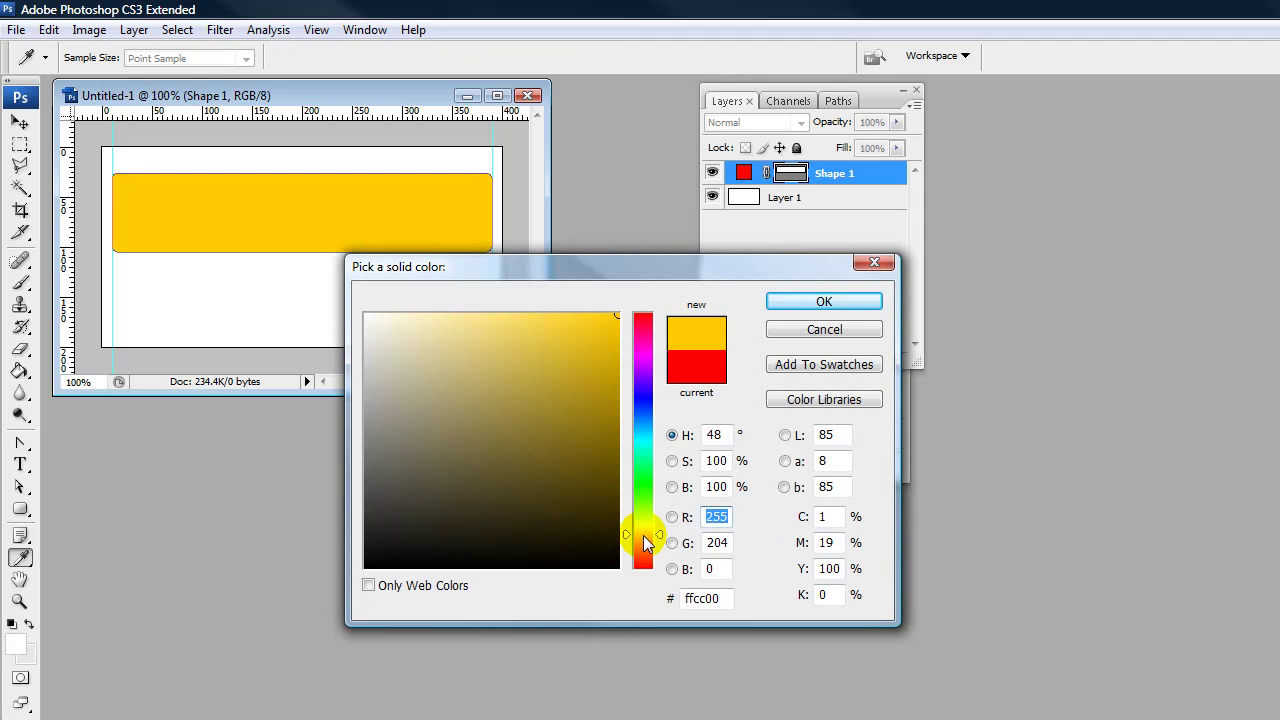
click(644, 540)
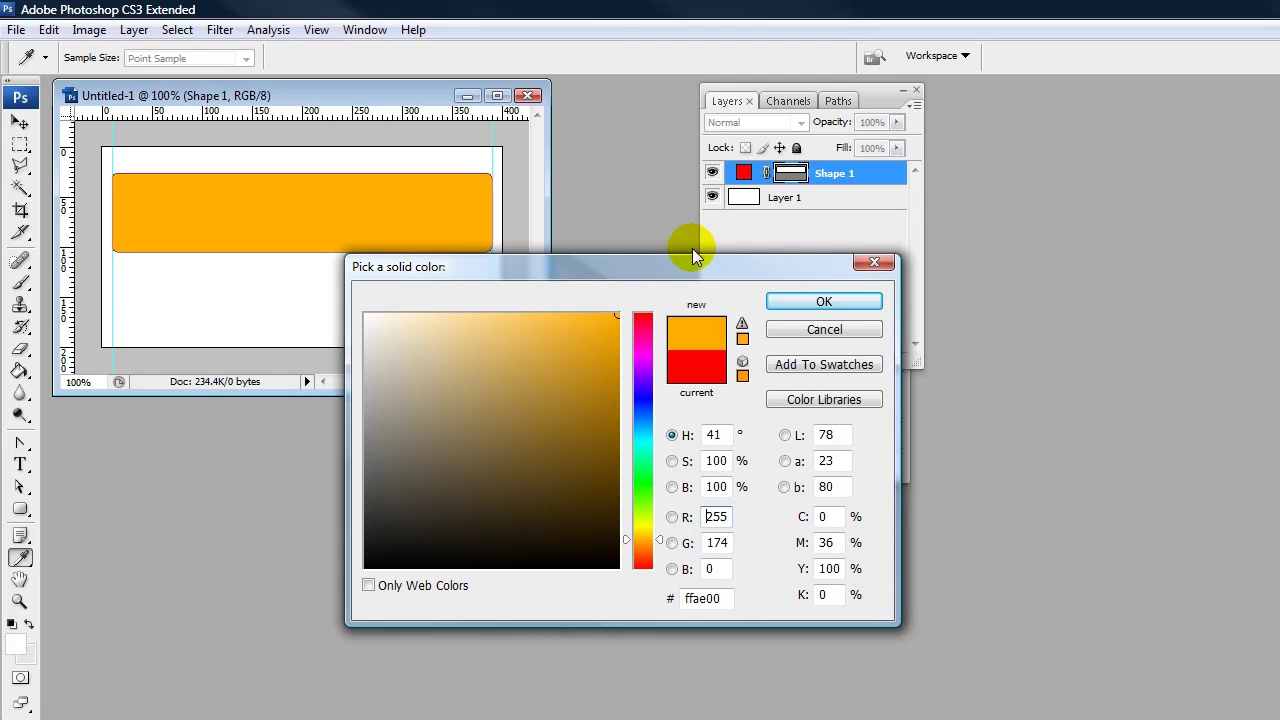
click(793, 299)
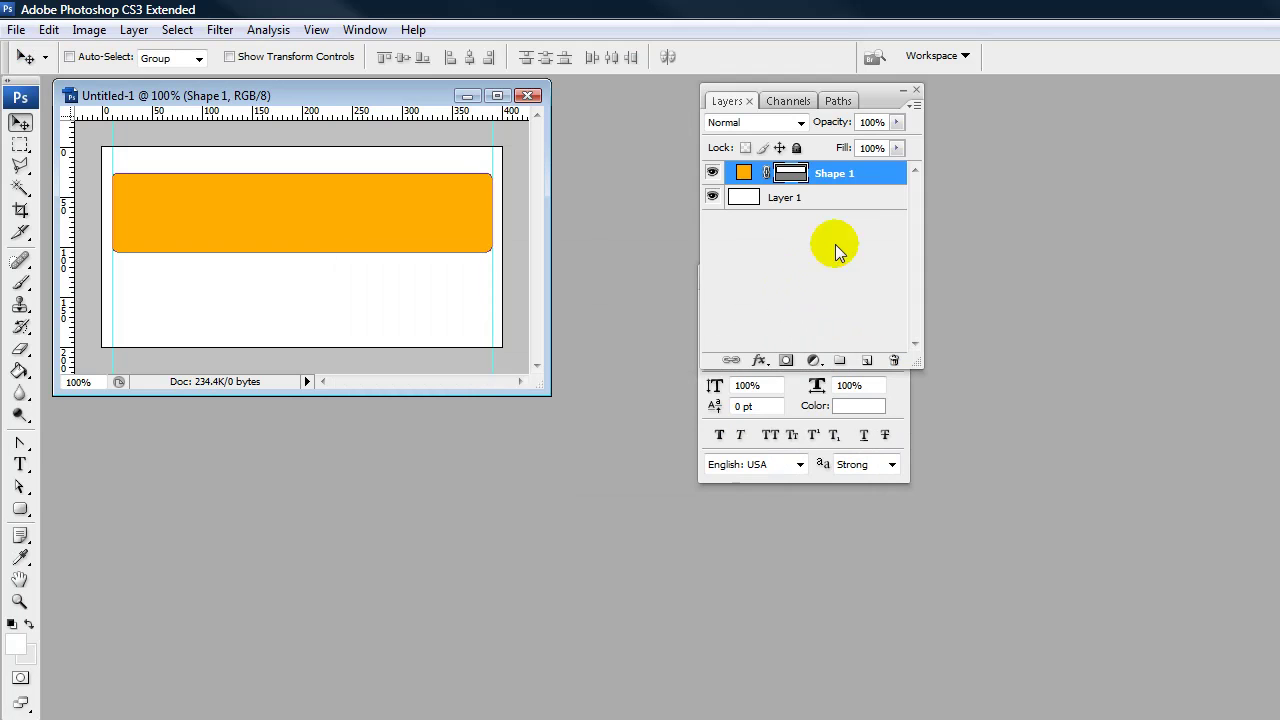
Add a Drop Shadow to the rounded rectangle's layer with a distance of 0 px and 40% opacity
click(871, 177)
double_click(886, 181)
drag(1112, 265, 627, 164)
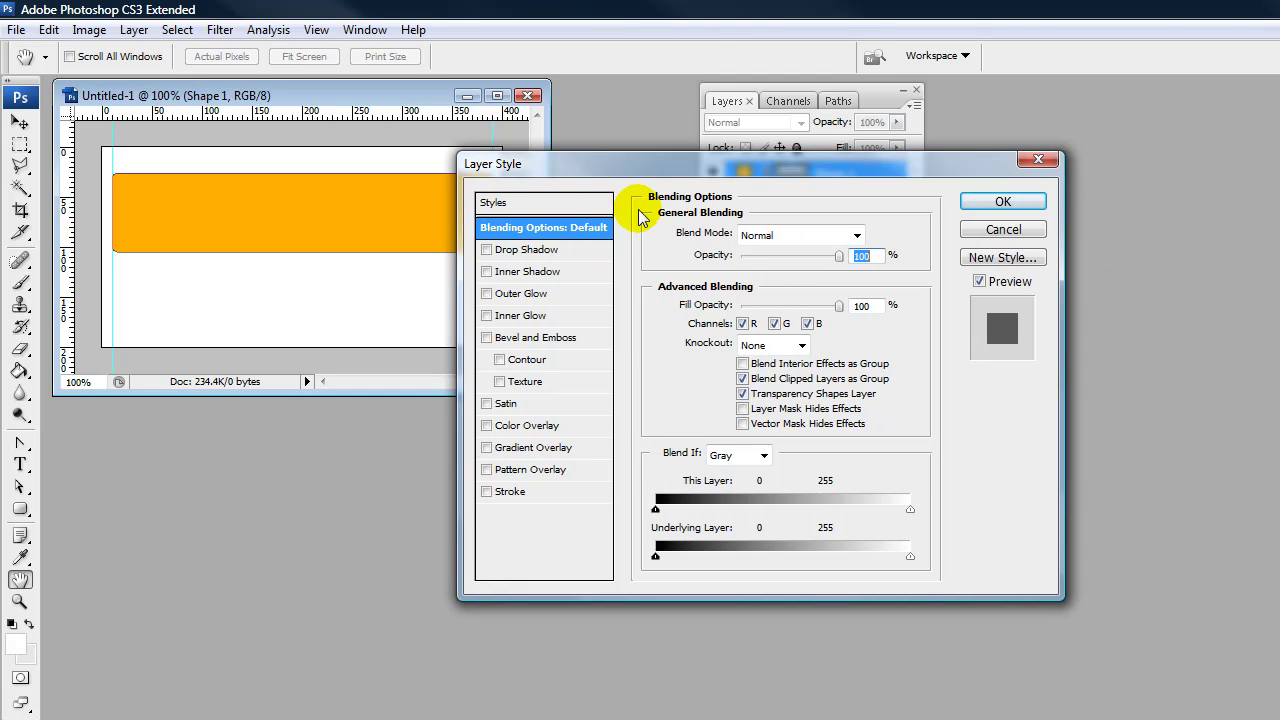
click(487, 251)
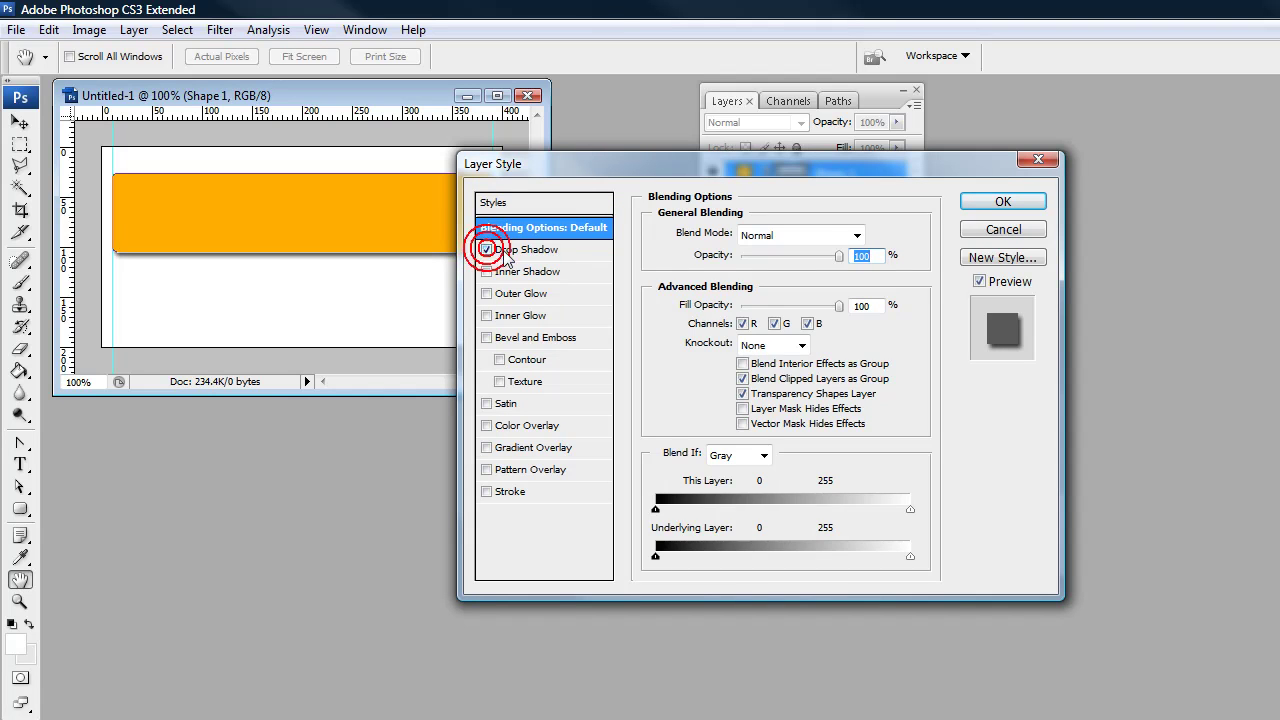
click(504, 250)
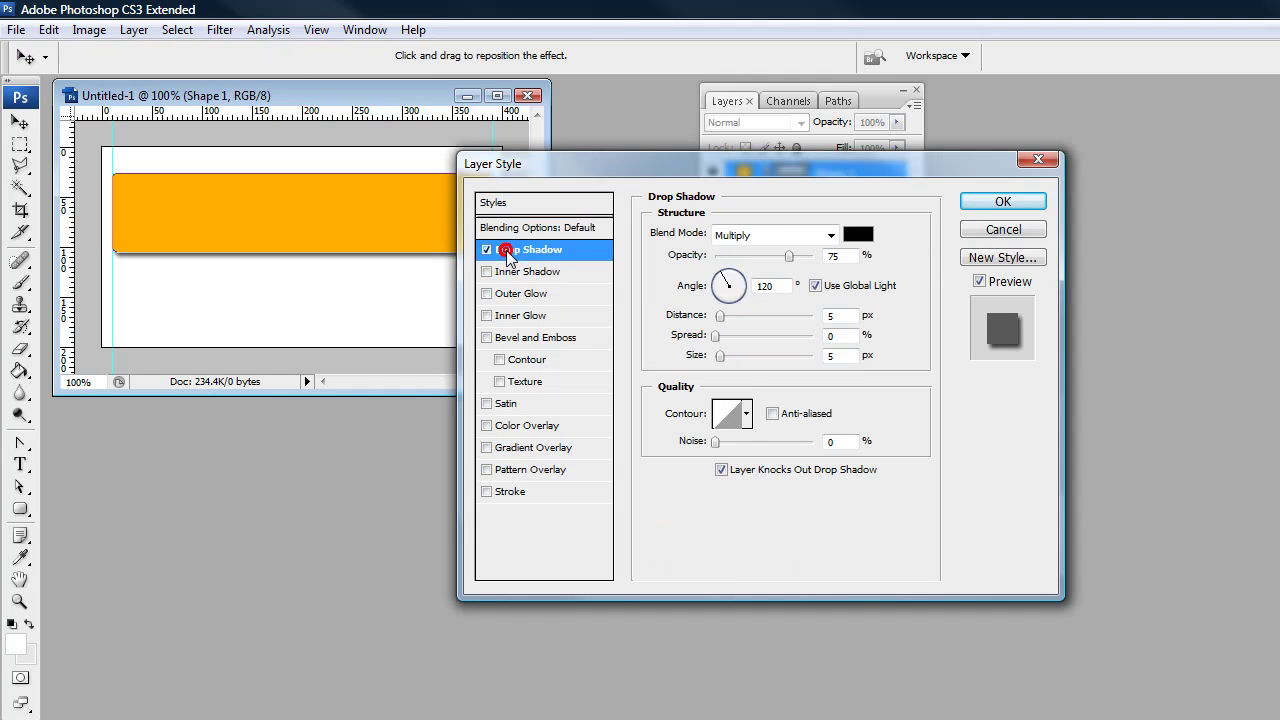
double_click(854, 315)
text(0)
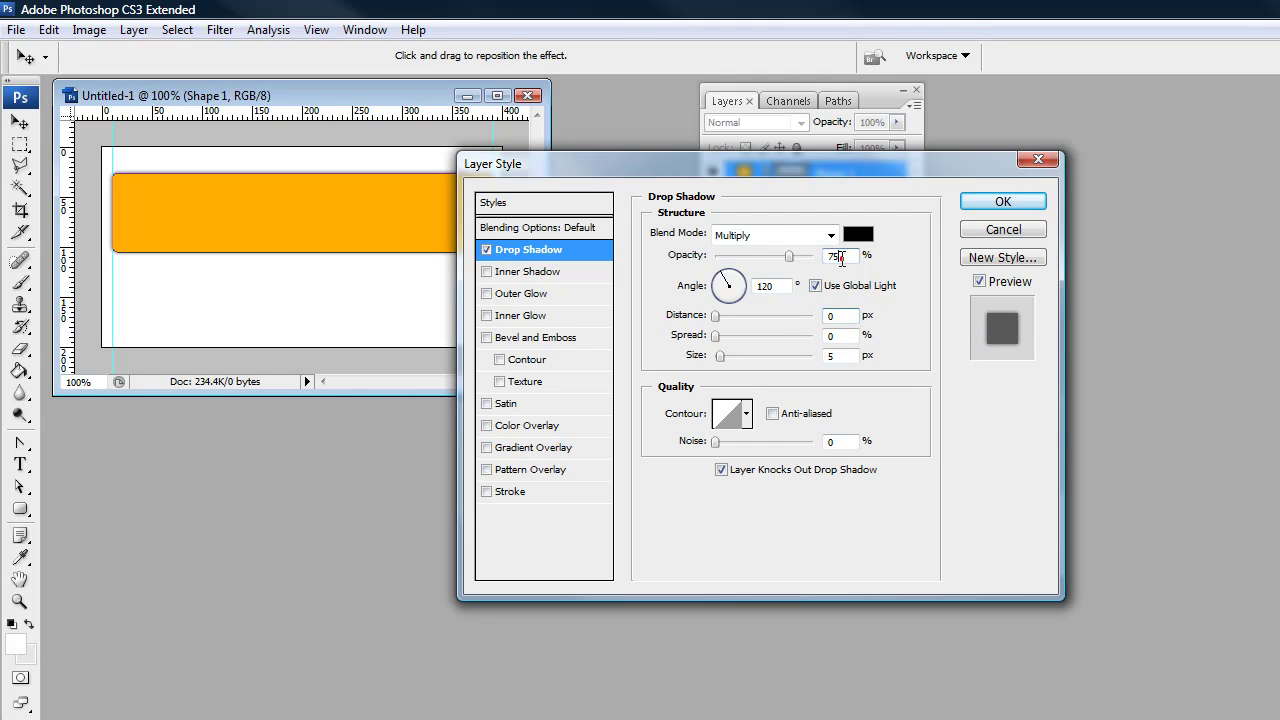
text(40)
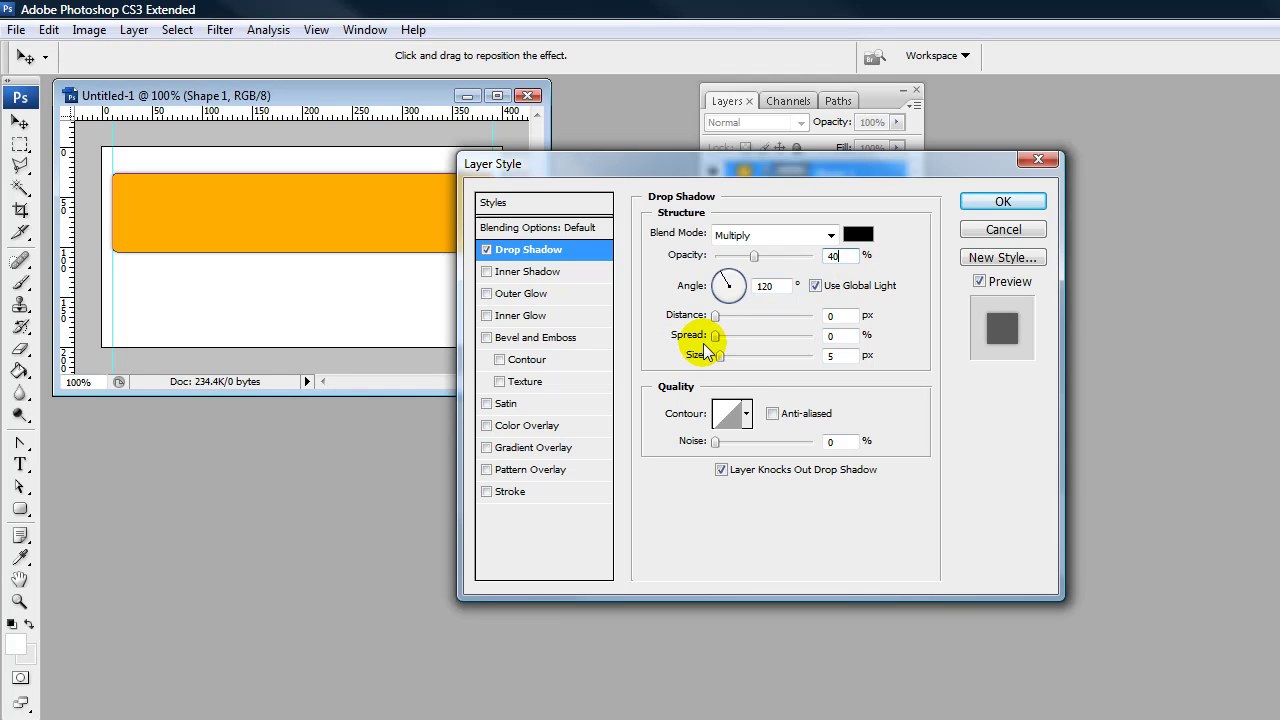
Add a Gradient Overlay to the shape and change its gradient's black color stop to white
click(486, 447)
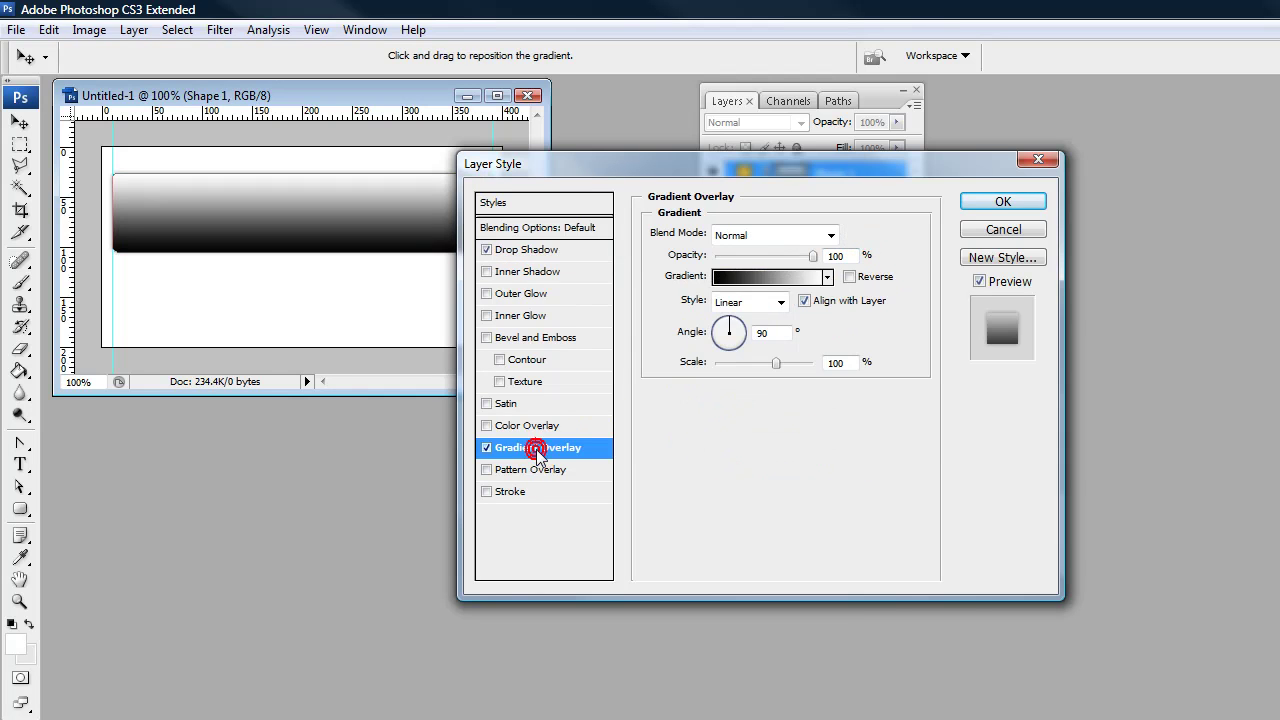
drag(623, 178, 577, 182)
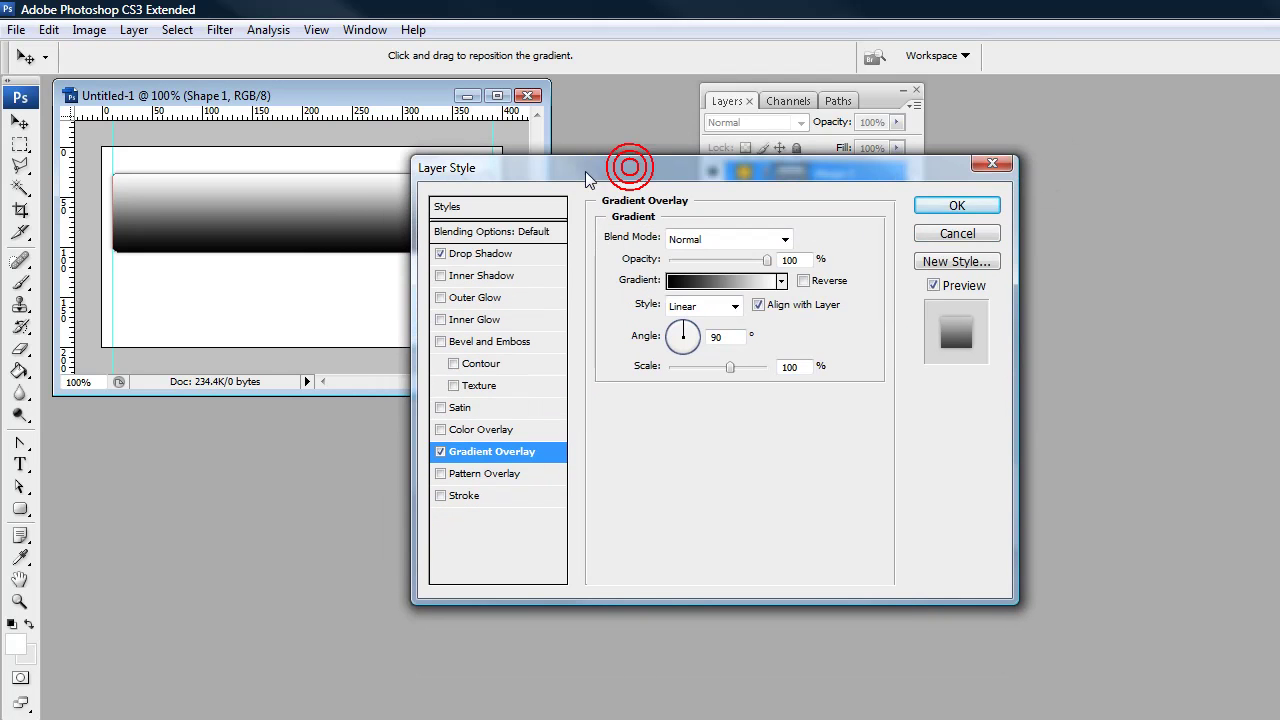
click(718, 284)
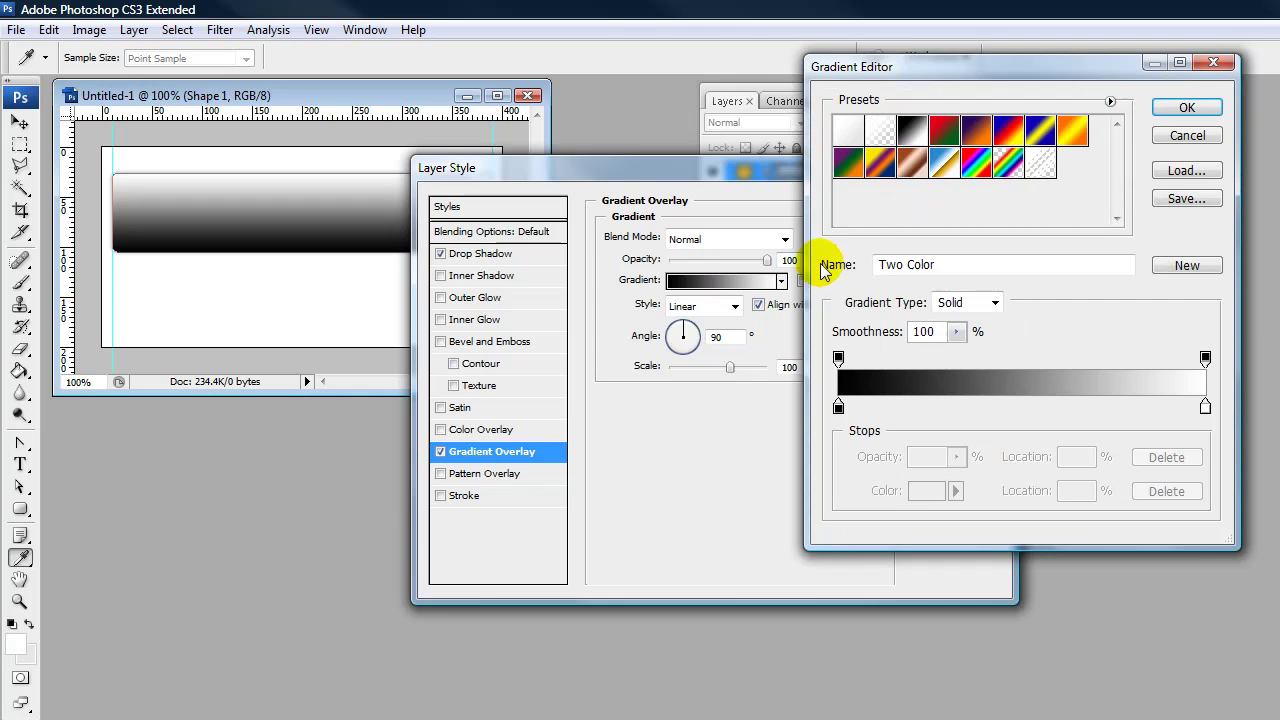
drag(957, 63, 659, 90)
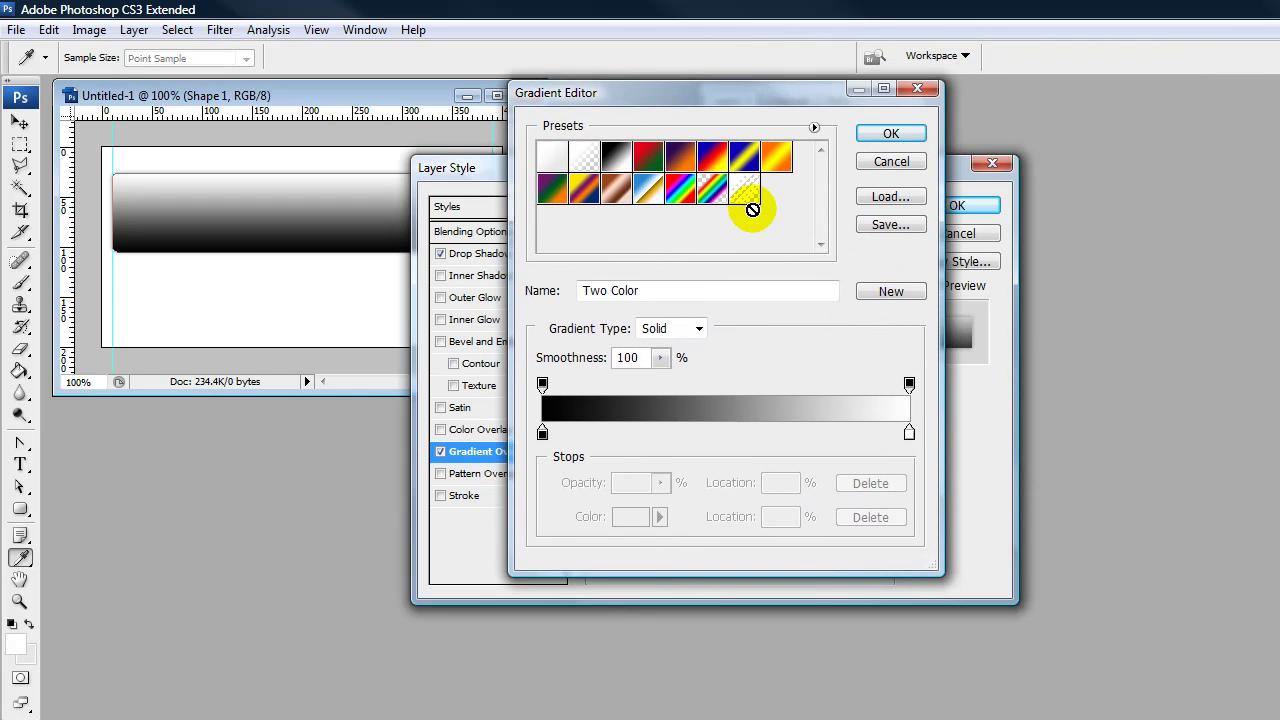
click(542, 432)
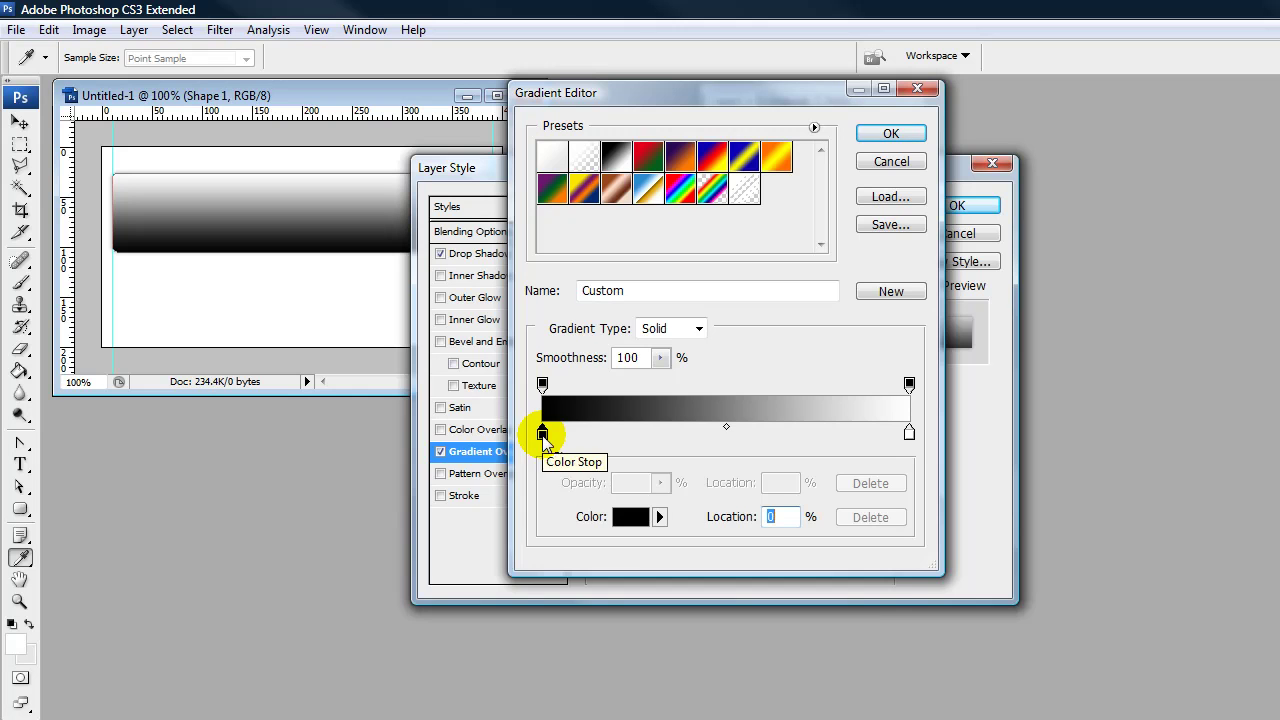
double_click(542, 432)
drag(473, 265, 438, 155)
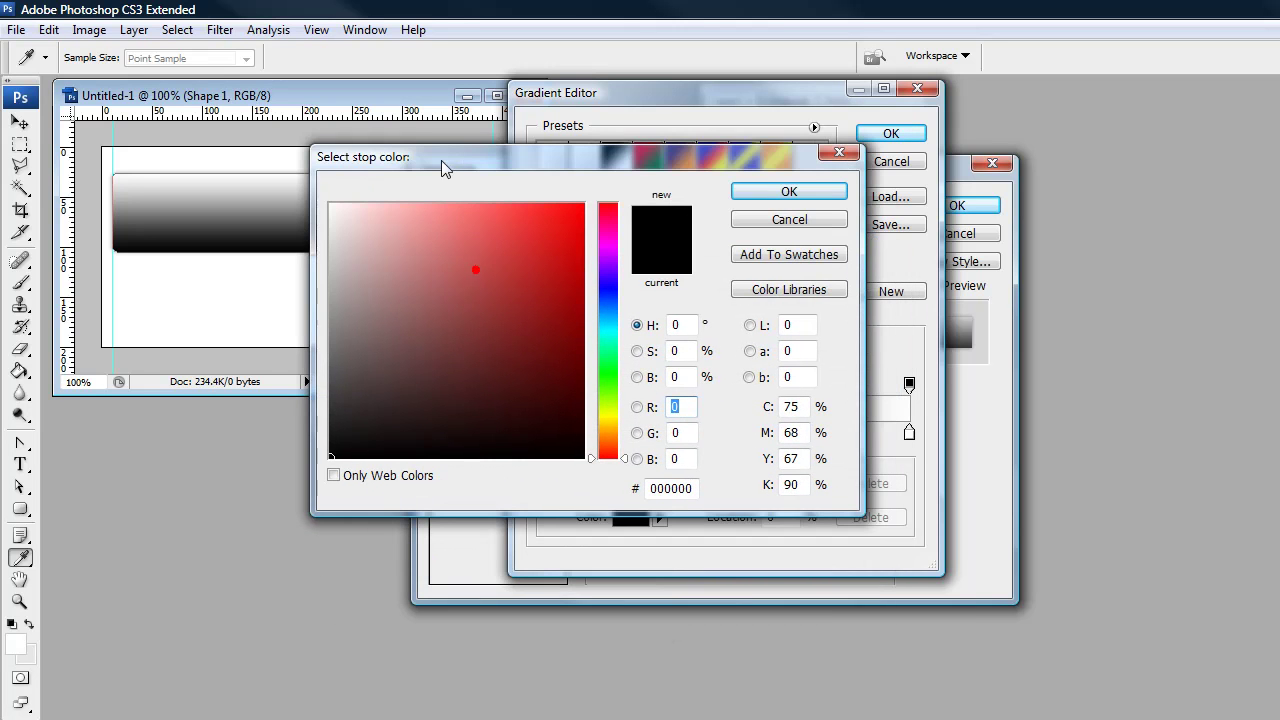
click(508, 337)
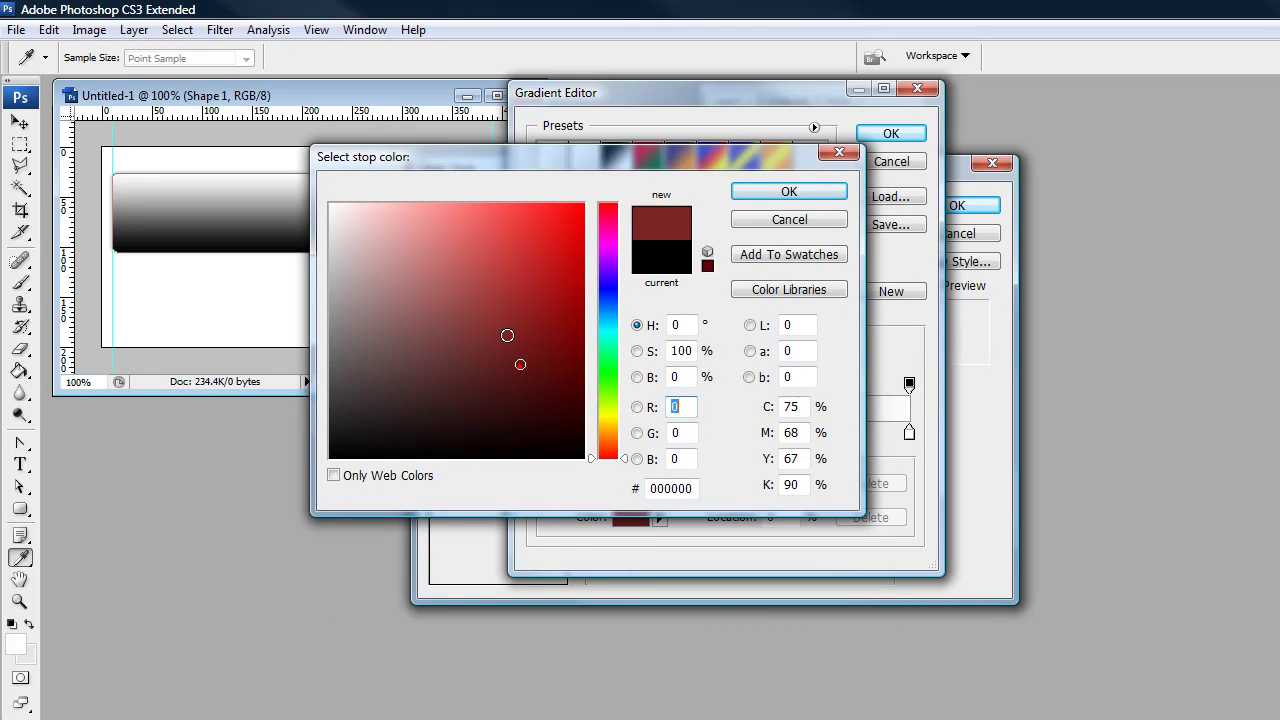
click(789, 191)
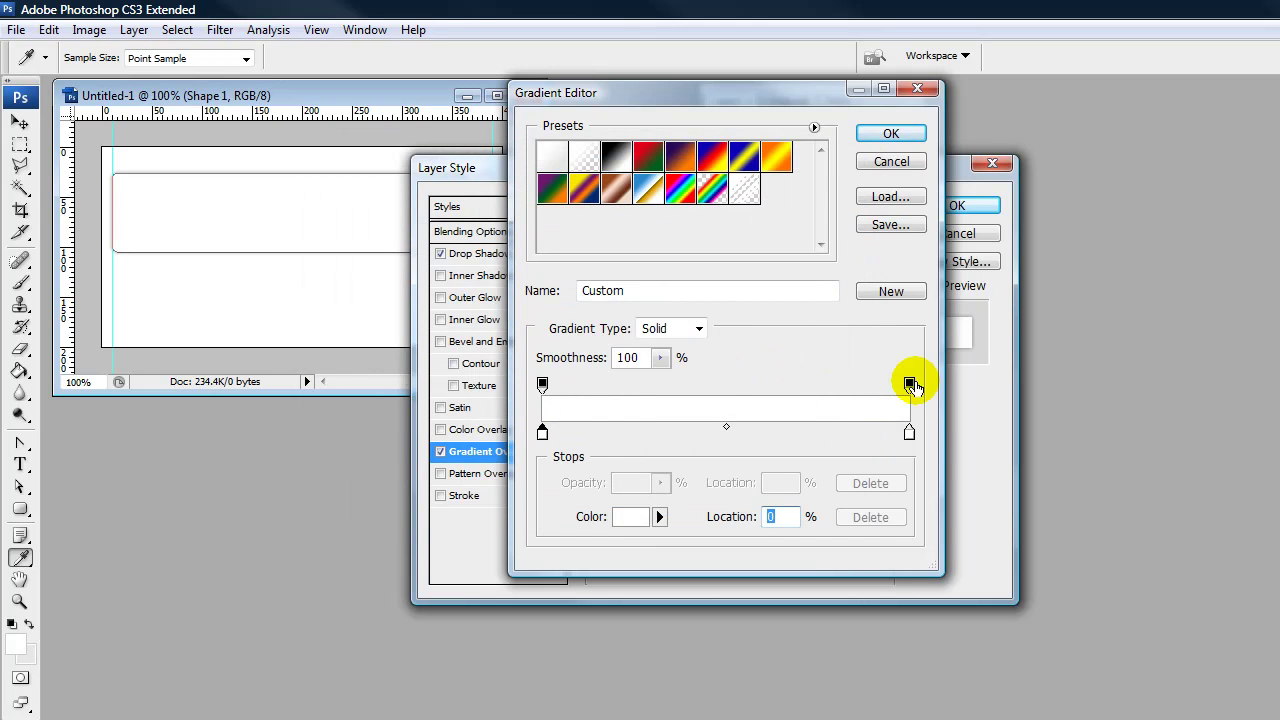
Set the opacity stop at the gradient's start to 0% and accept the gradient
click(542, 385)
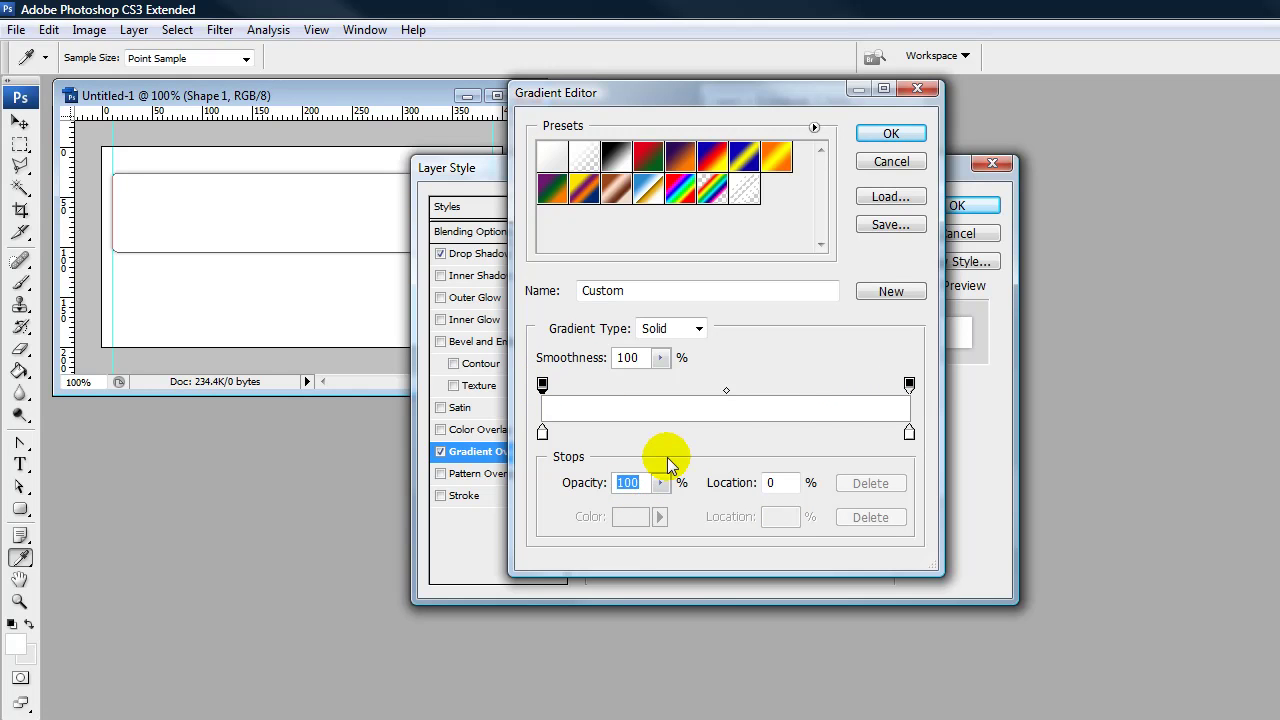
text(0)
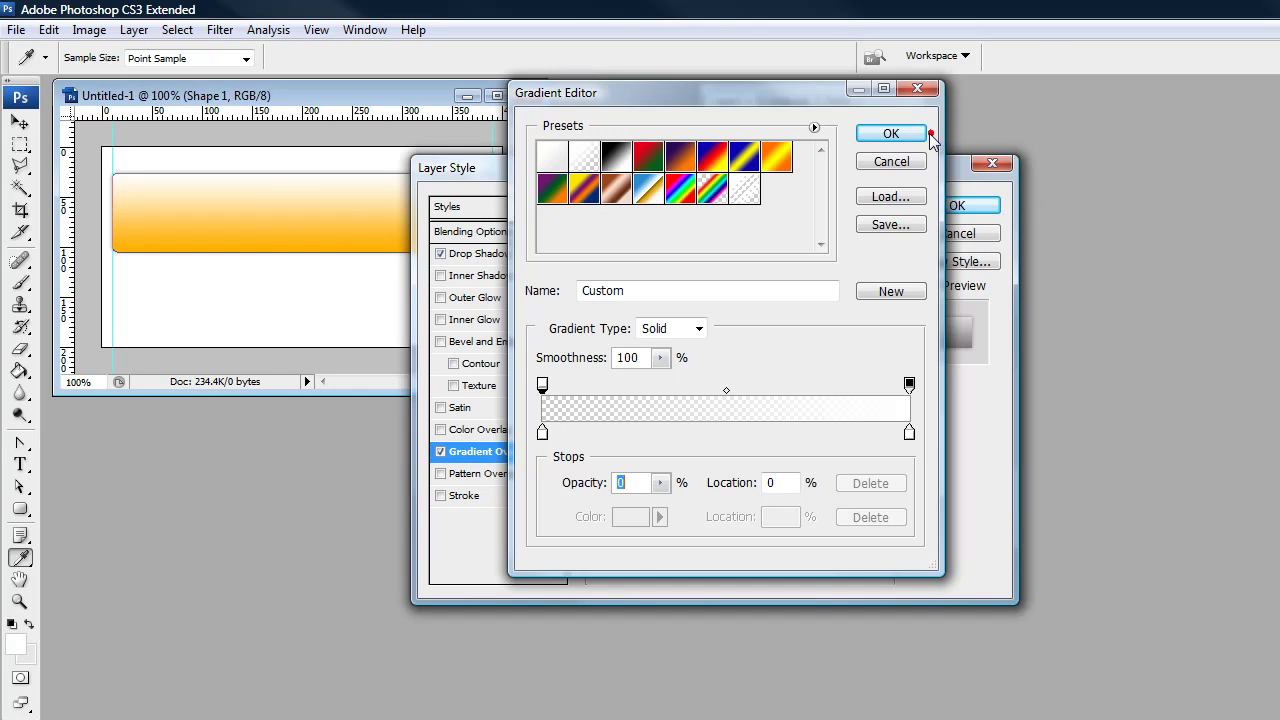
click(891, 135)
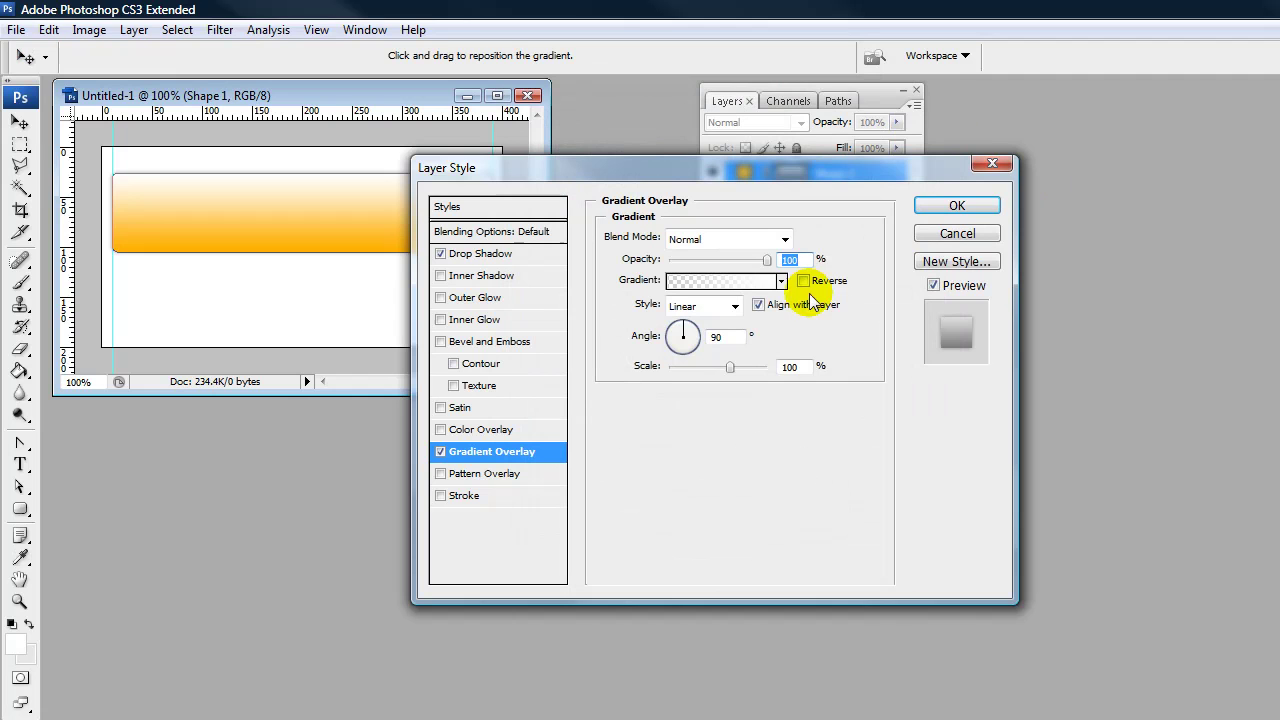
Try the Gradient Overlay reversed, restore its direction, and set its opacity to 40%
click(818, 285)
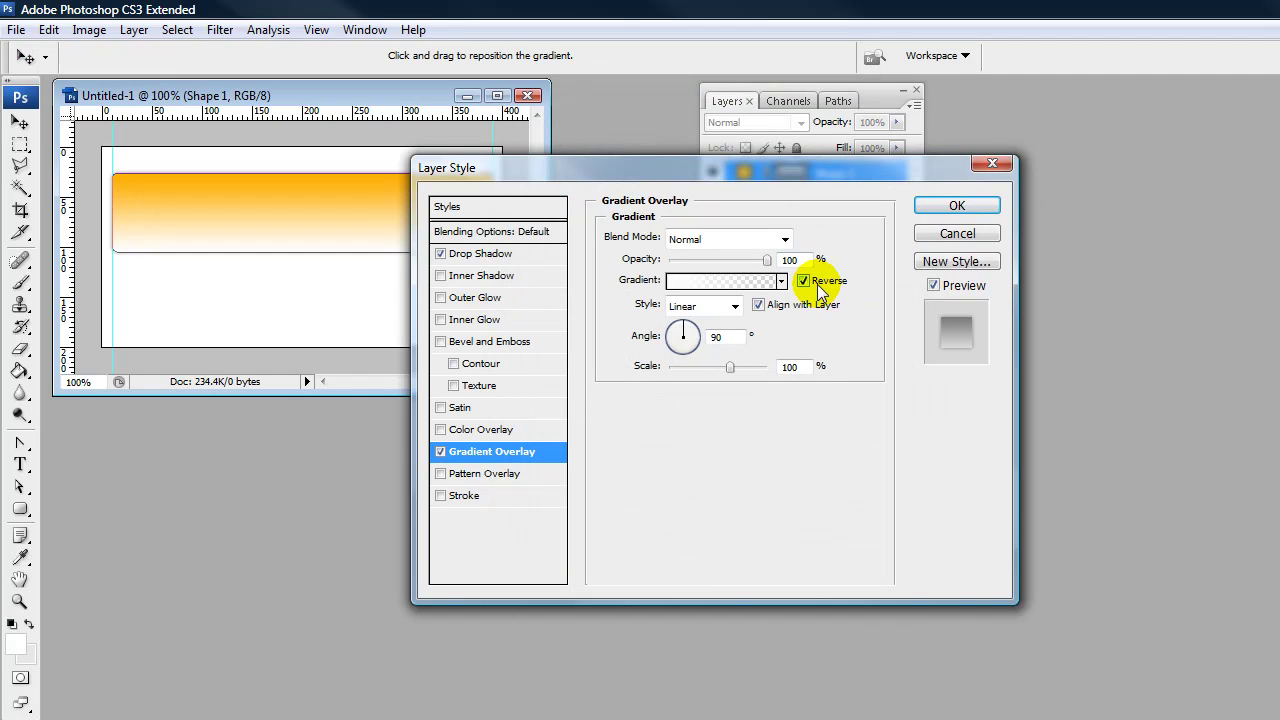
click(818, 285)
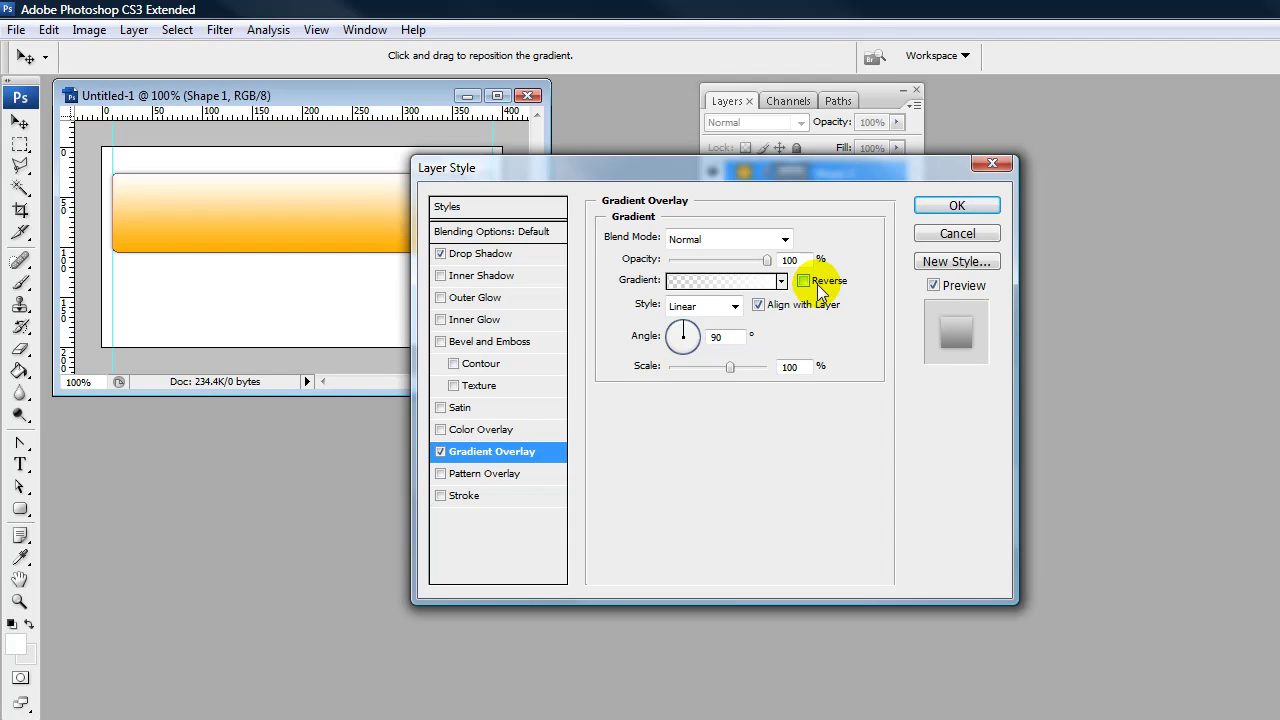
click(789, 260)
double_click(788, 261)
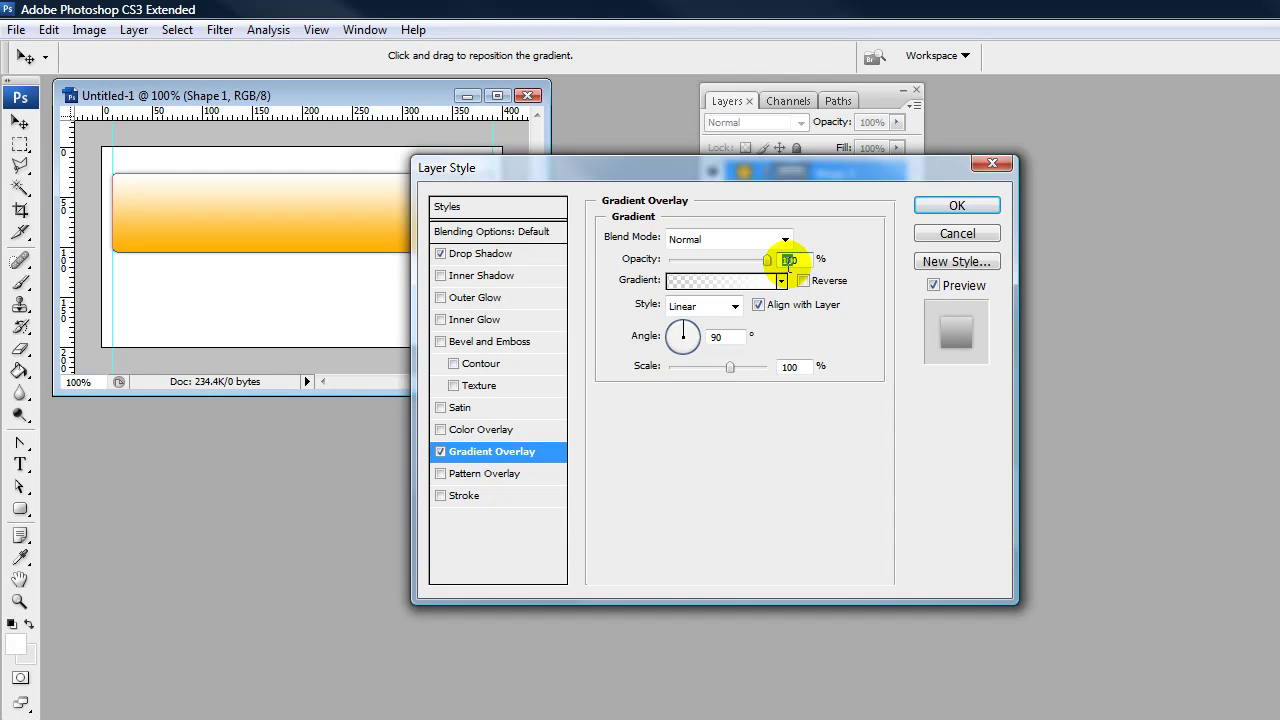
text(40)
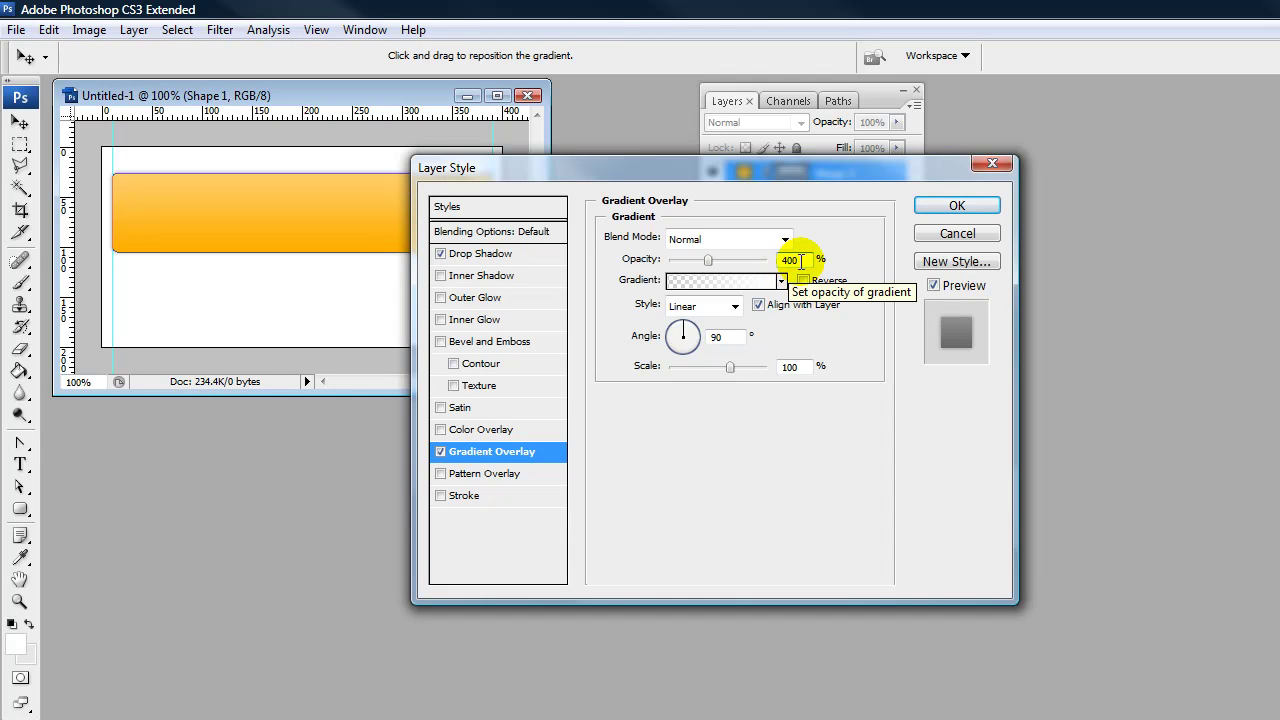
double_click(789, 261)
text(100)
key(ctrl+a)
text(40)
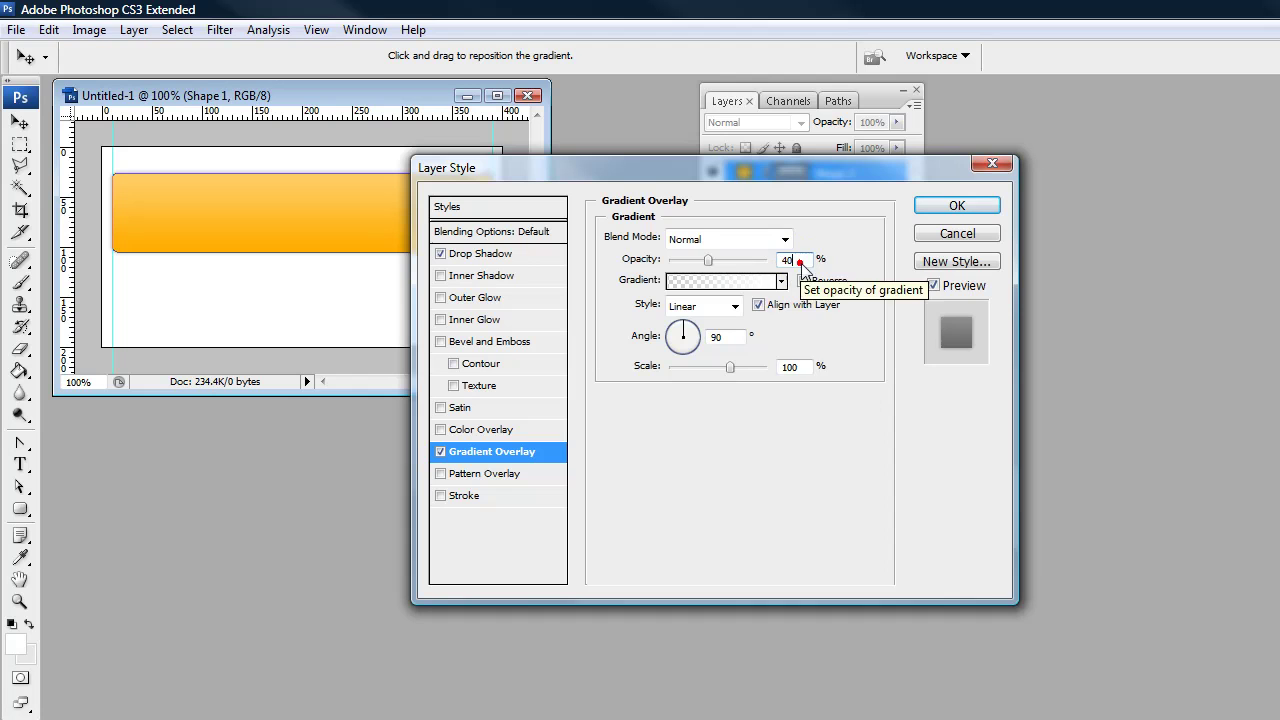
Raise the Gradient Overlay's opacity to 70%
drag(710, 261, 748, 262)
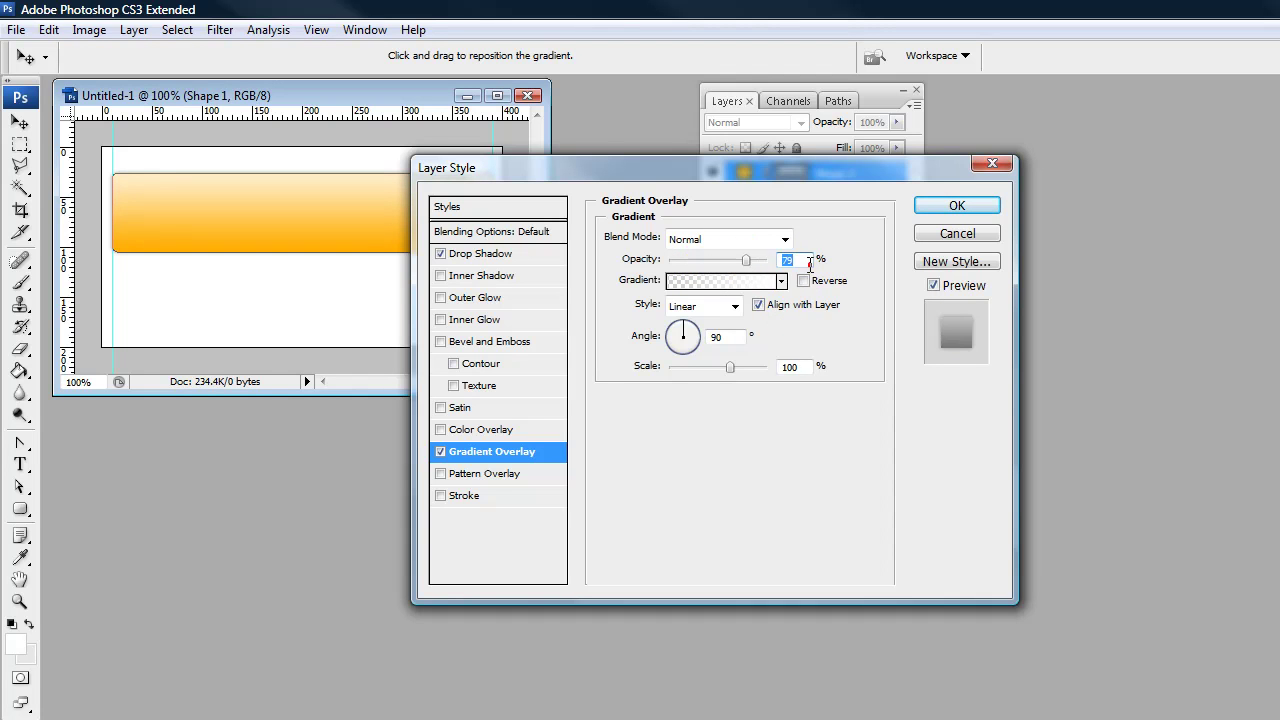
double_click(809, 262)
text(70)
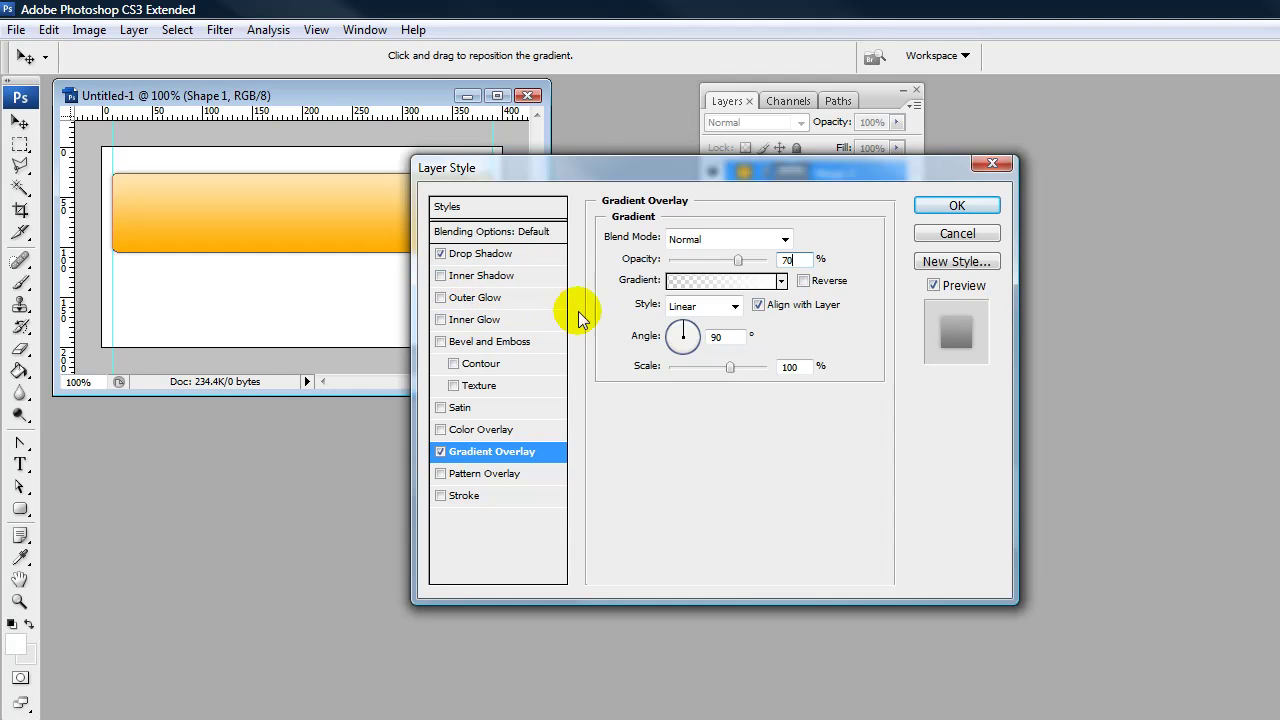
Add an Inner Glow to the shape with a size of 10 px and 60% opacity
click(480, 320)
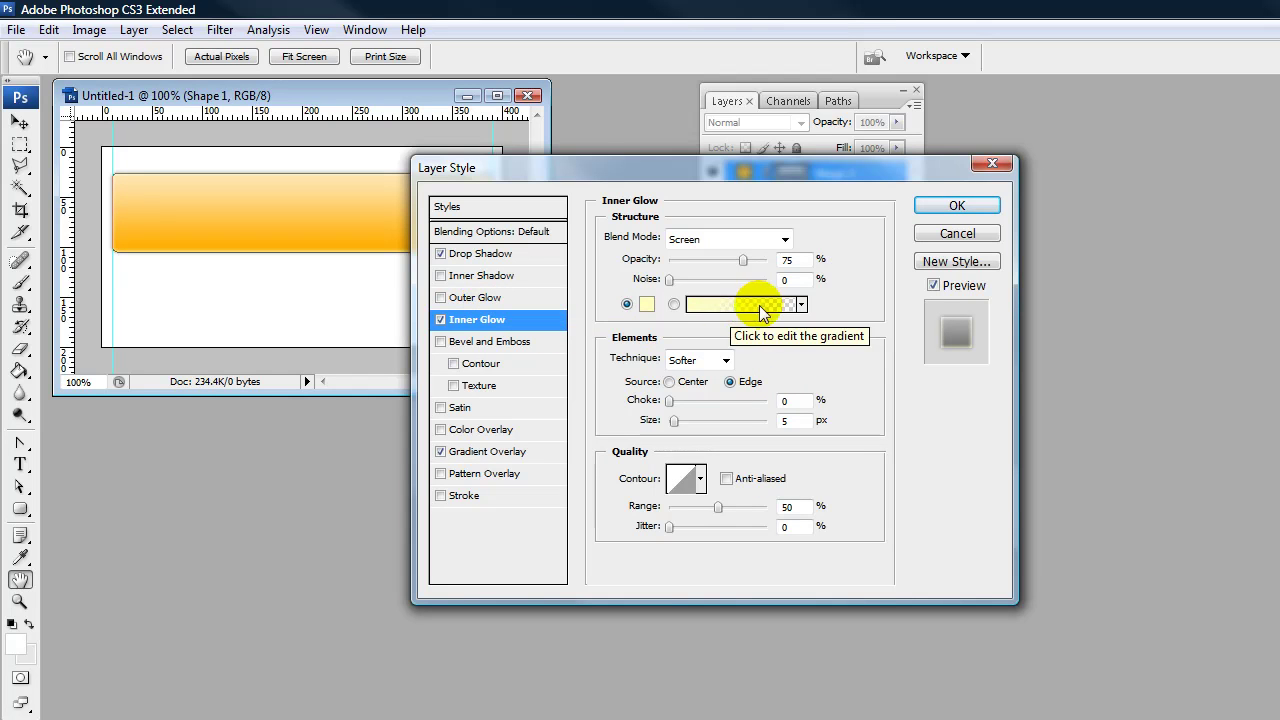
click(786, 420)
text(10)
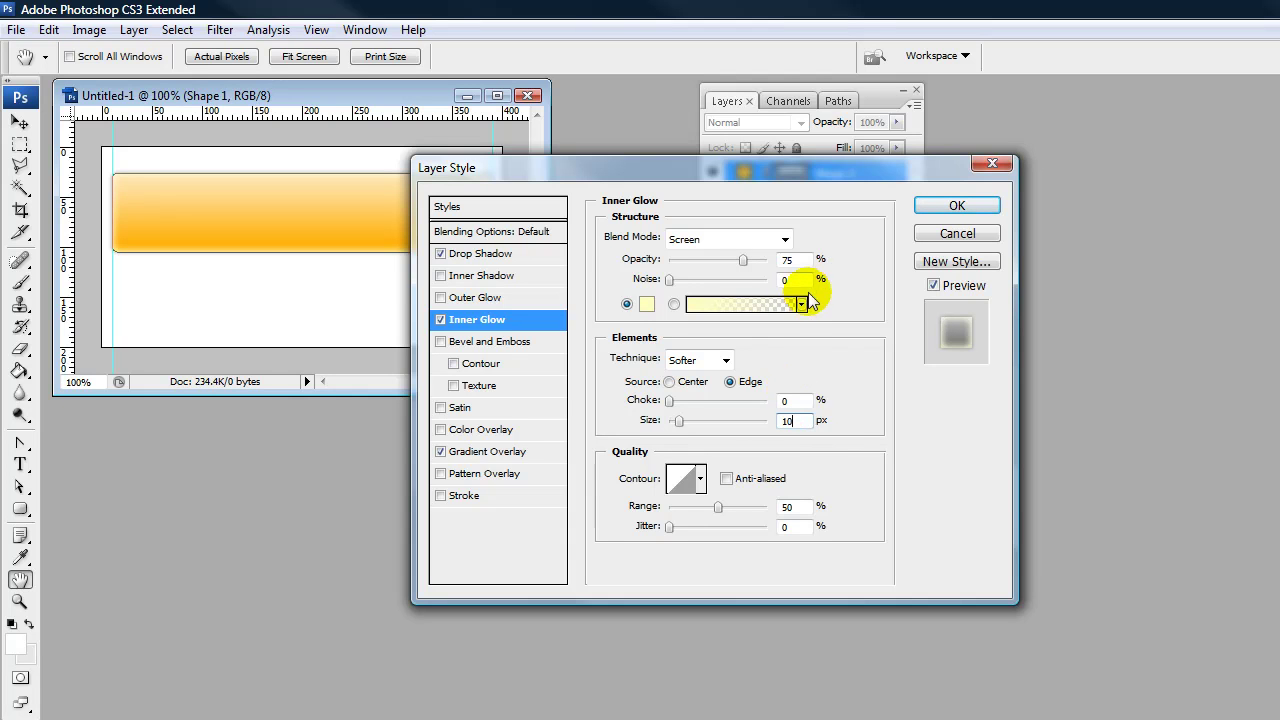
click(803, 261)
double_click(803, 261)
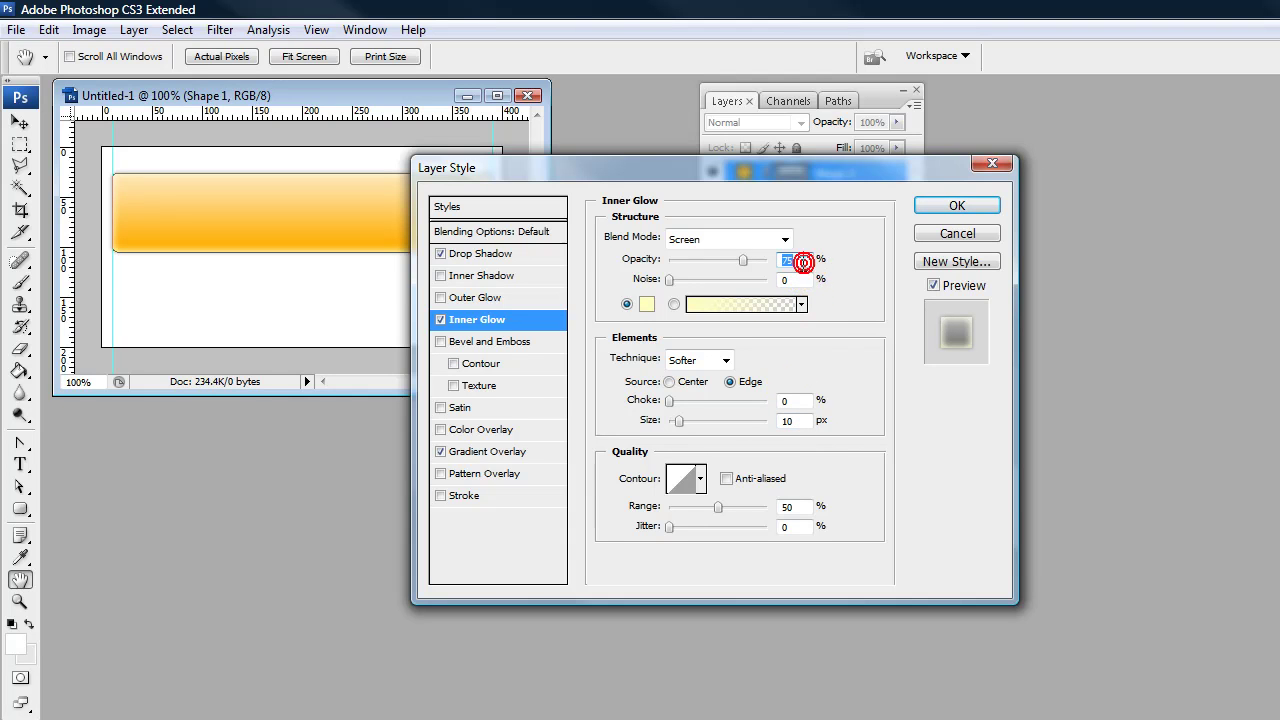
text(60)
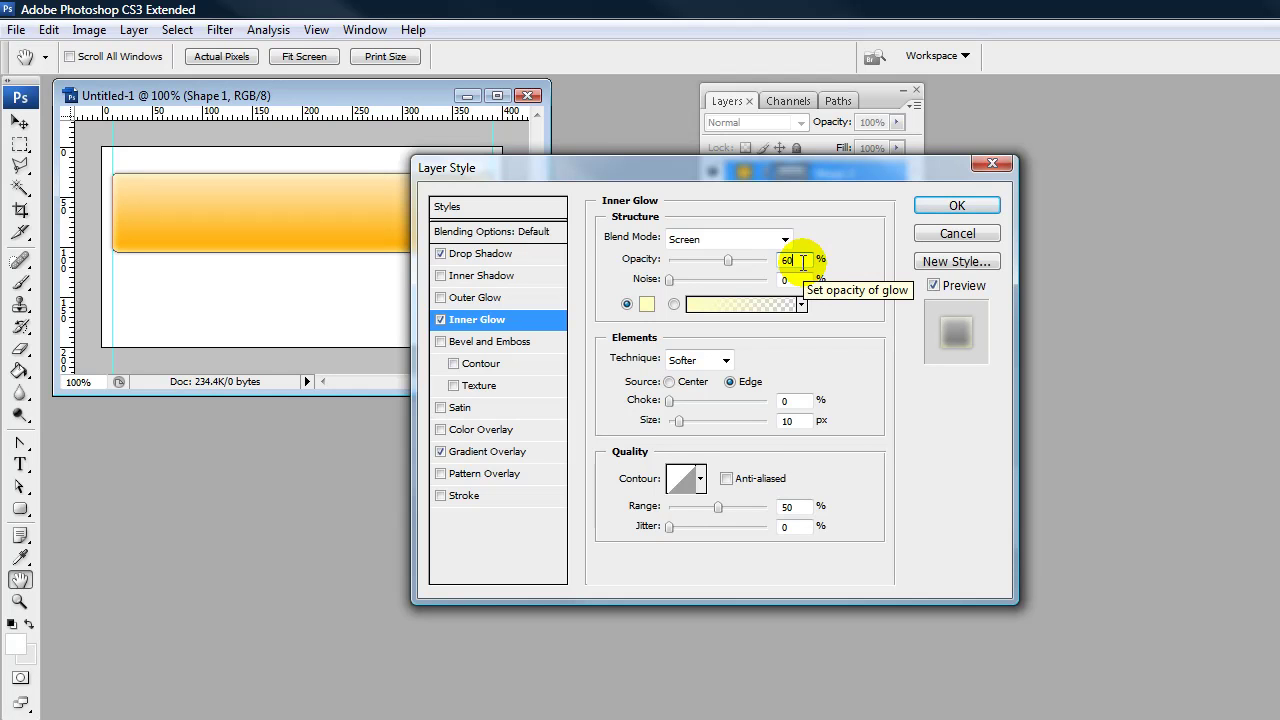
Move the Gradient Overlay's 100% opacity stop to a location of 50%
click(504, 456)
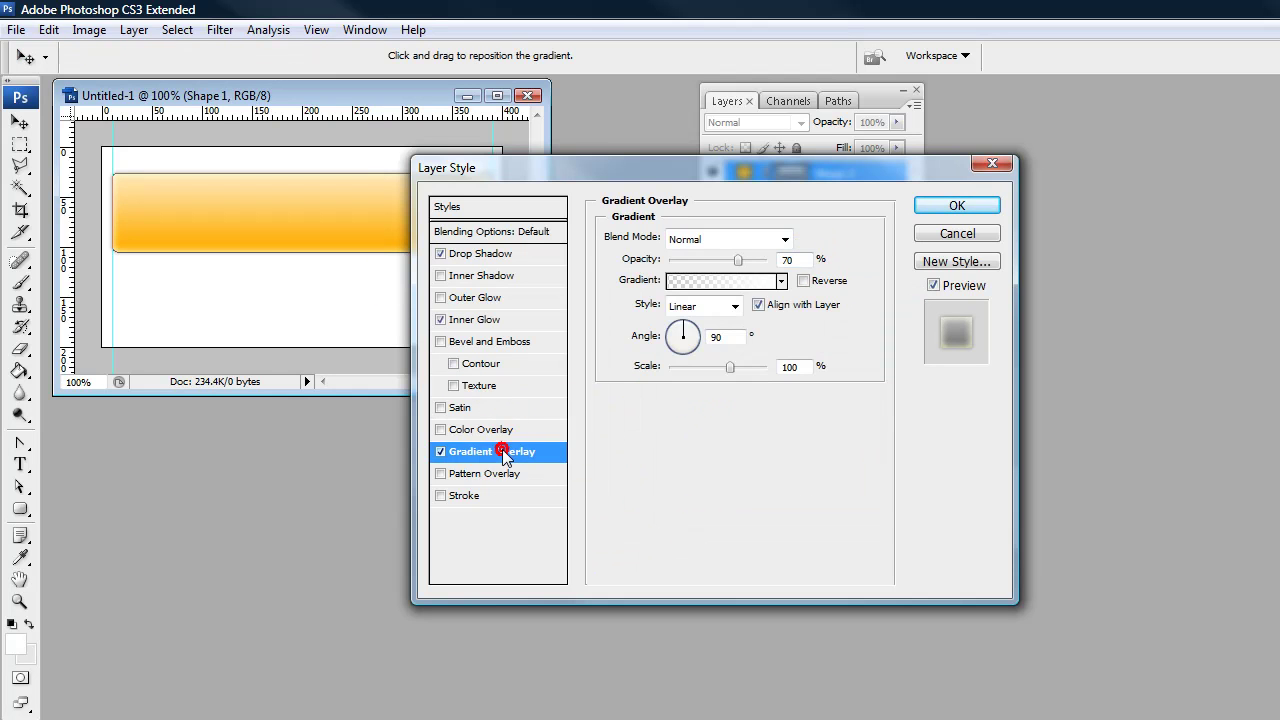
click(730, 284)
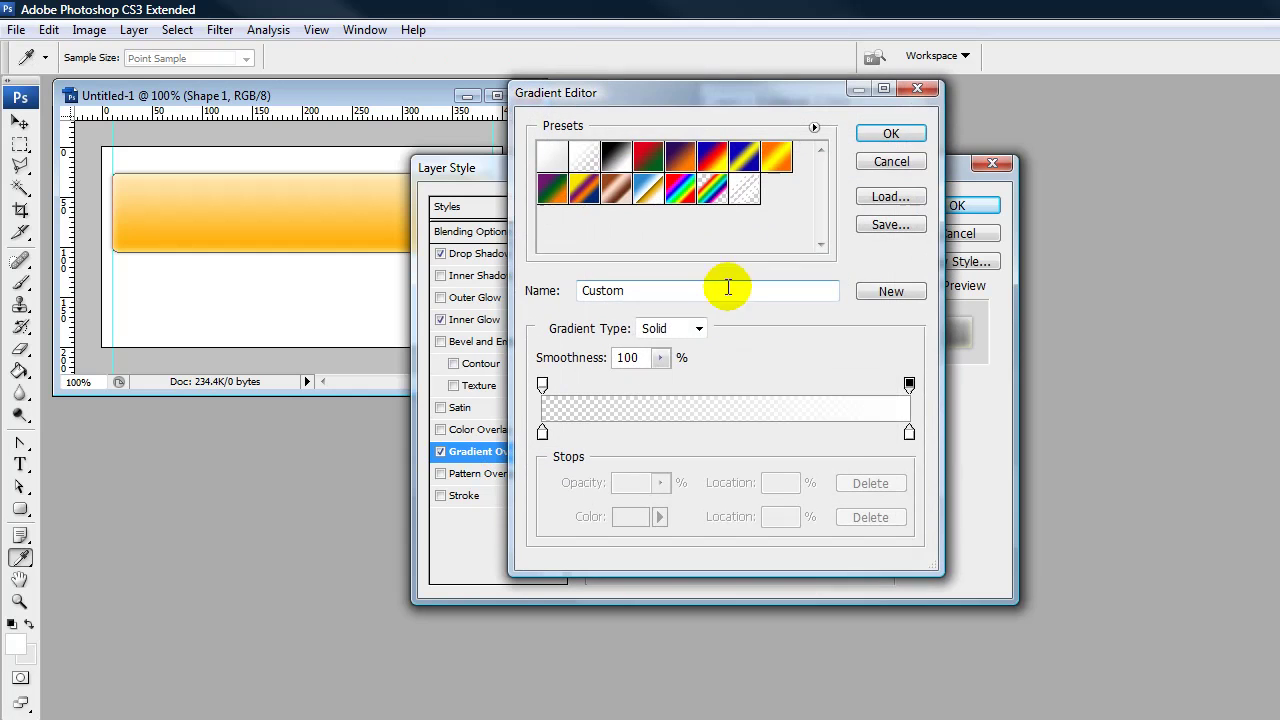
click(909, 384)
drag(909, 384, 721, 388)
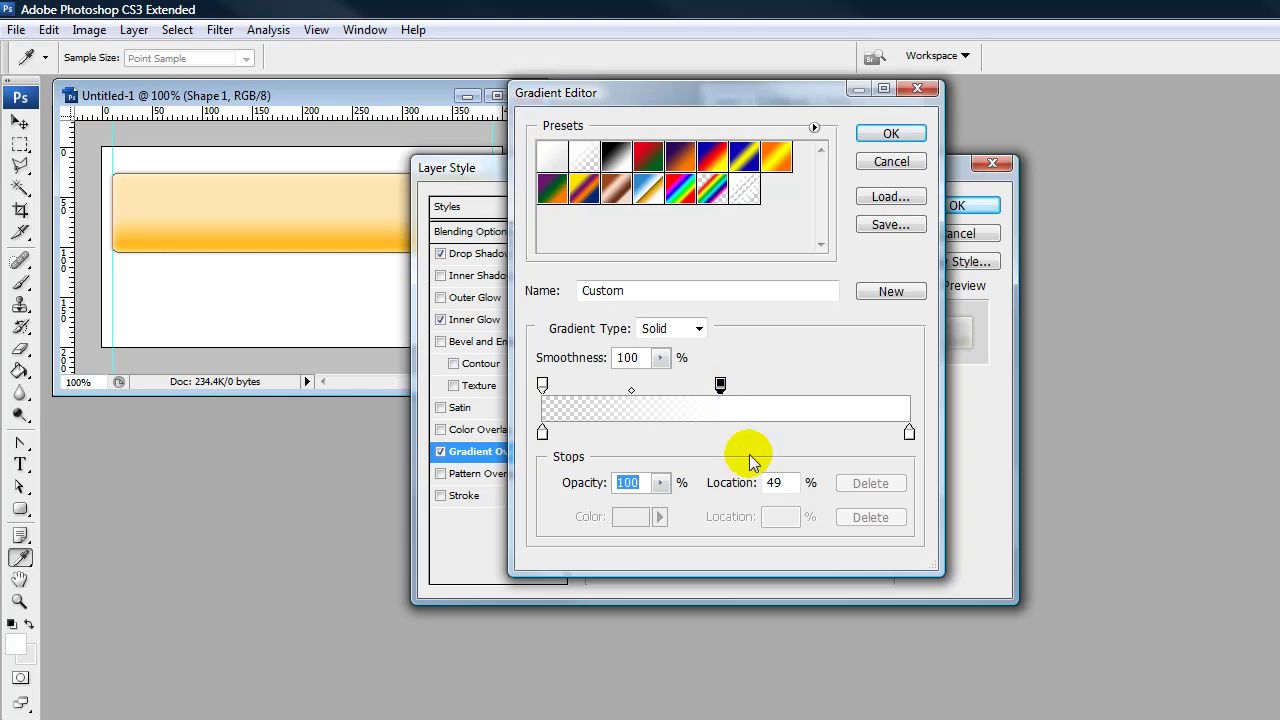
double_click(781, 482)
text(50)
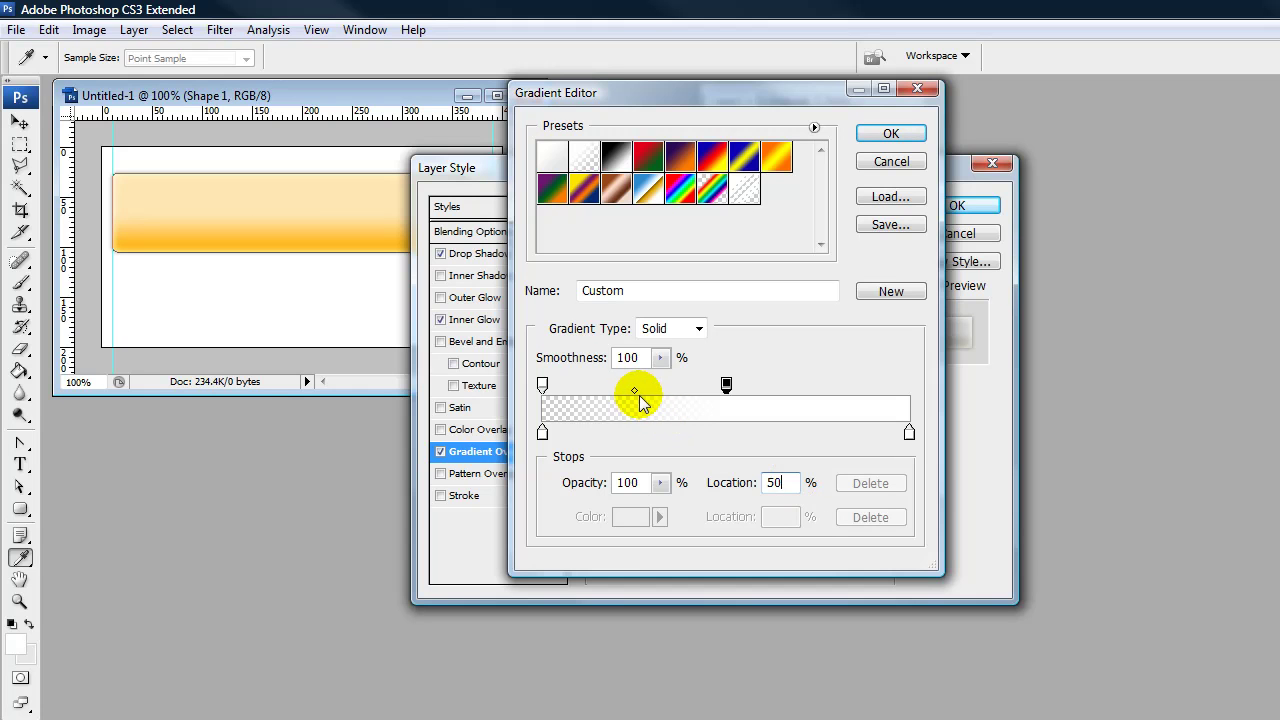
Move the midpoint between the gradient's opacity stops to a location of 95% and accept the gradient
click(636, 392)
drag(636, 392, 721, 391)
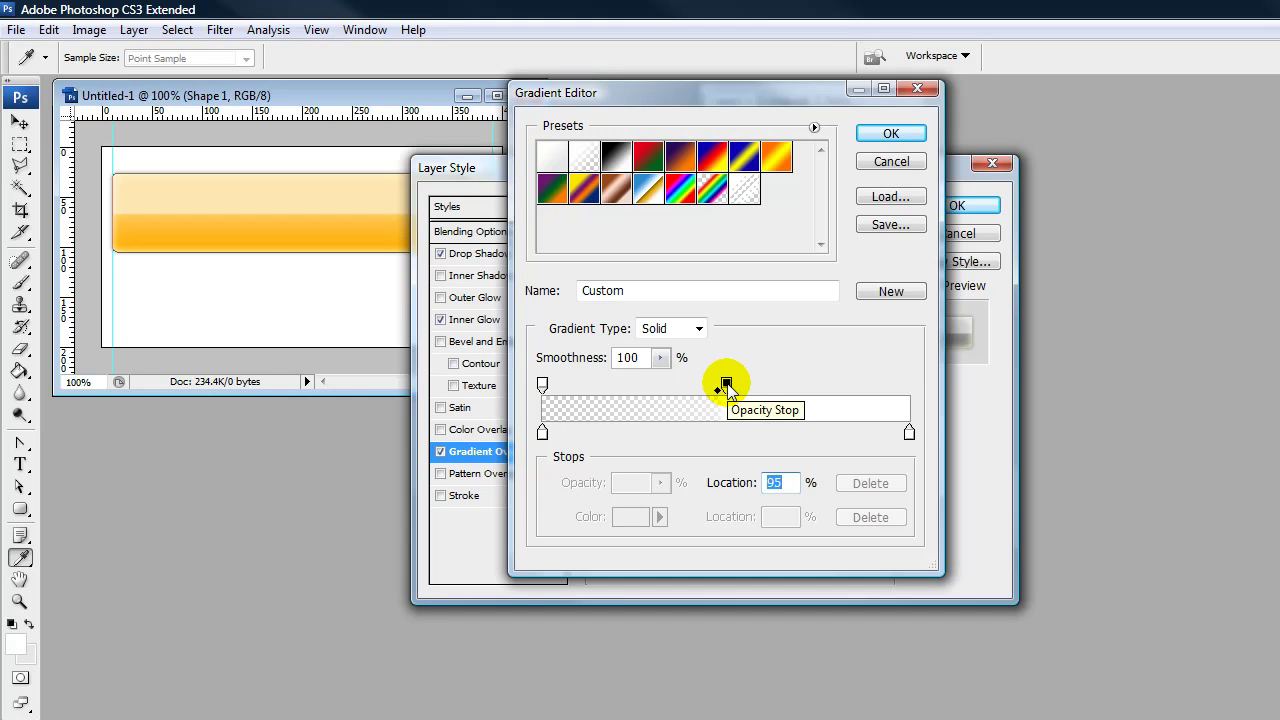
click(727, 388)
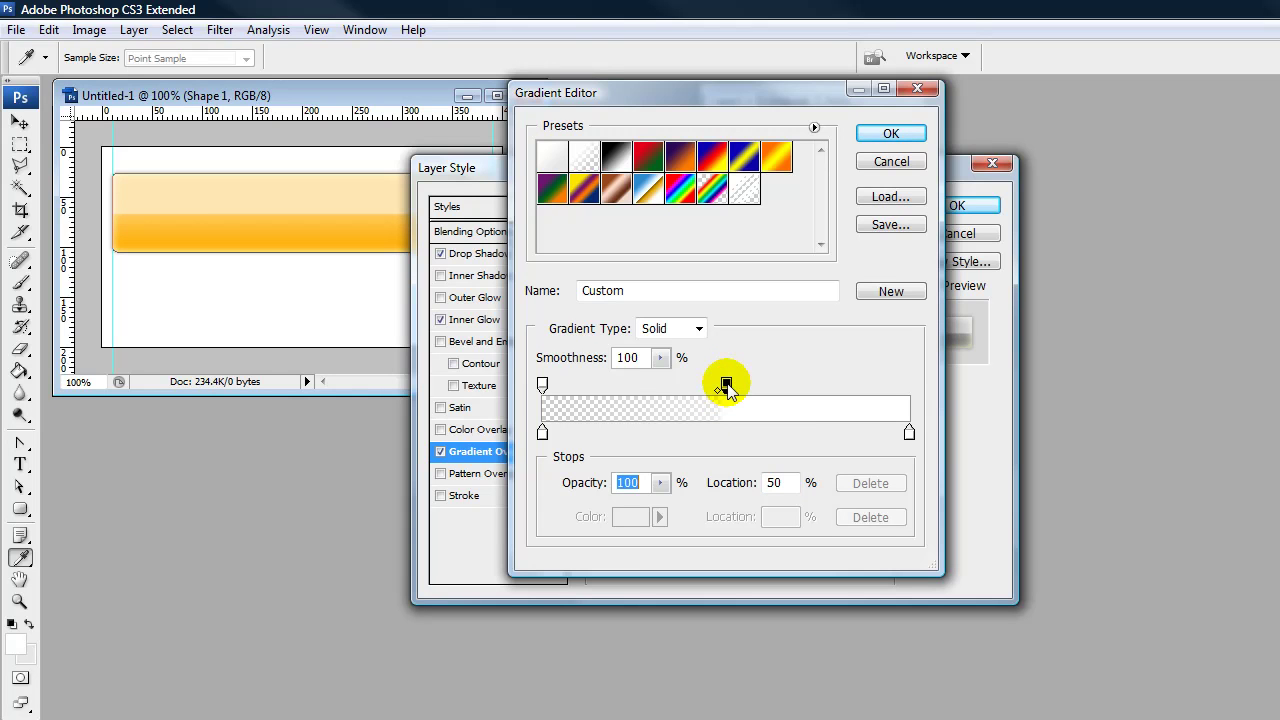
click(890, 133)
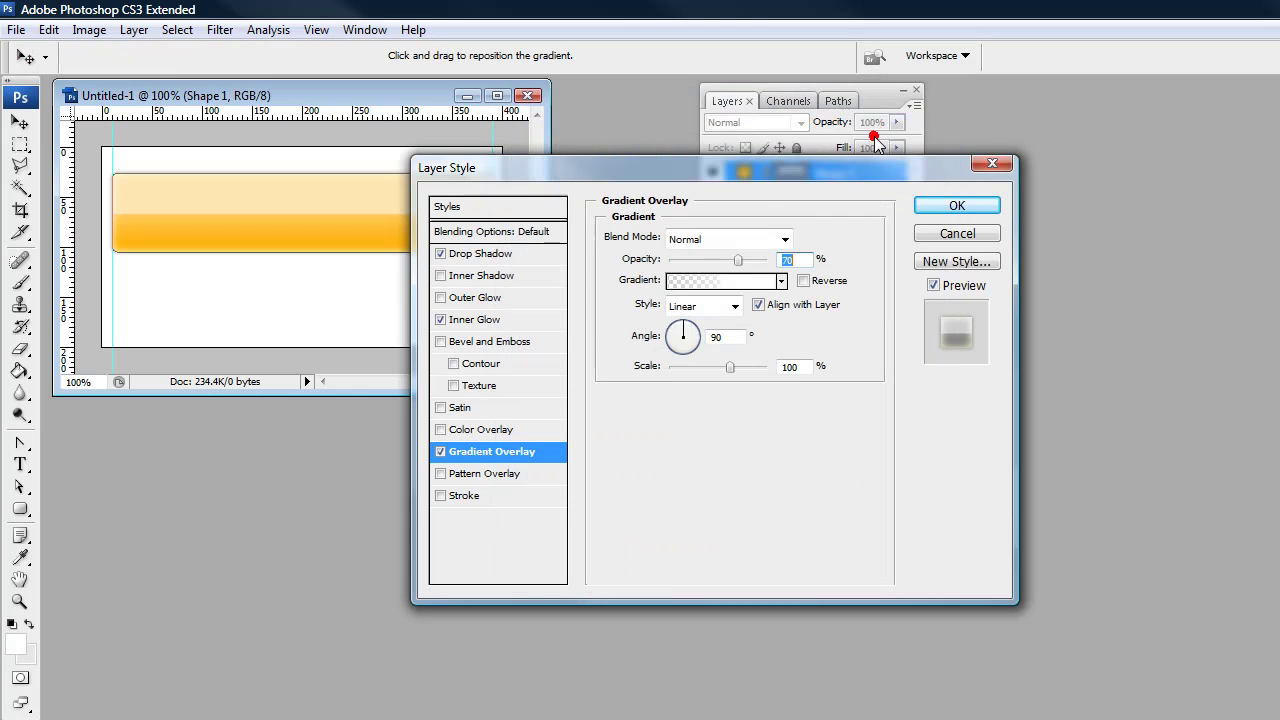
Lower the Gradient Overlay's opacity to 40% and apply the layer style
drag(738, 260, 713, 261)
drag(710, 170, 726, 302)
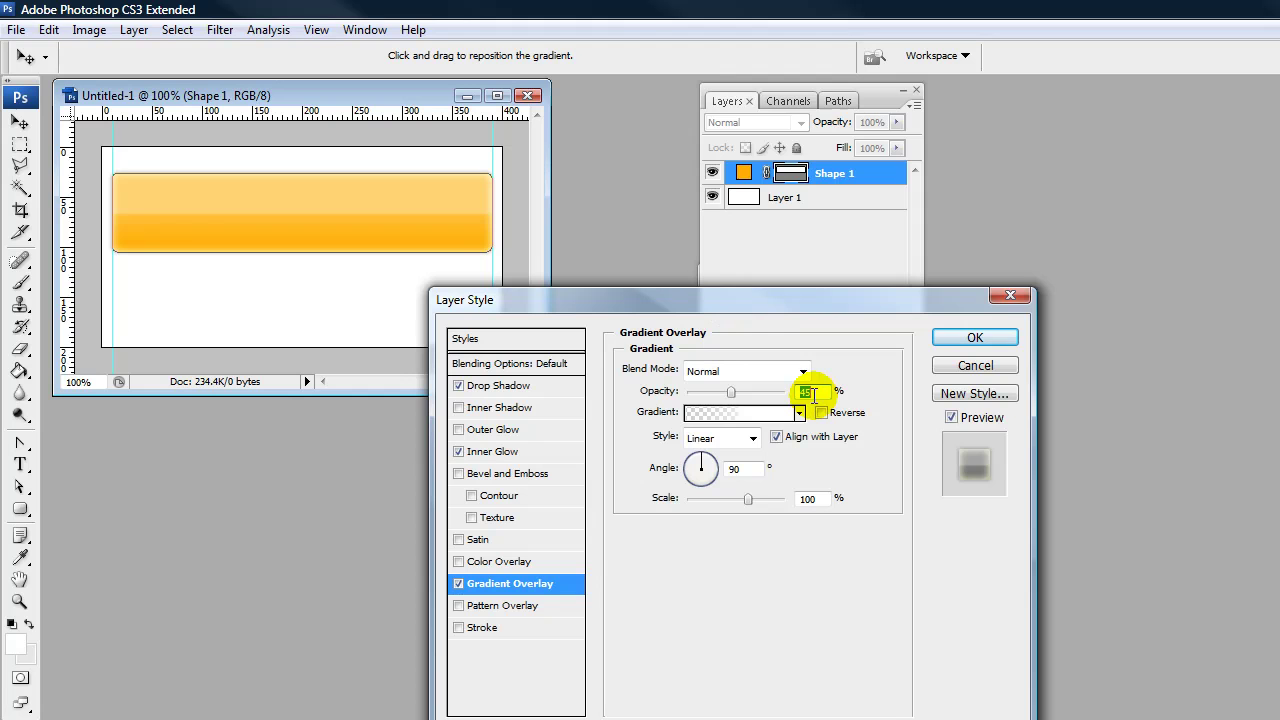
text(40)
click(961, 337)
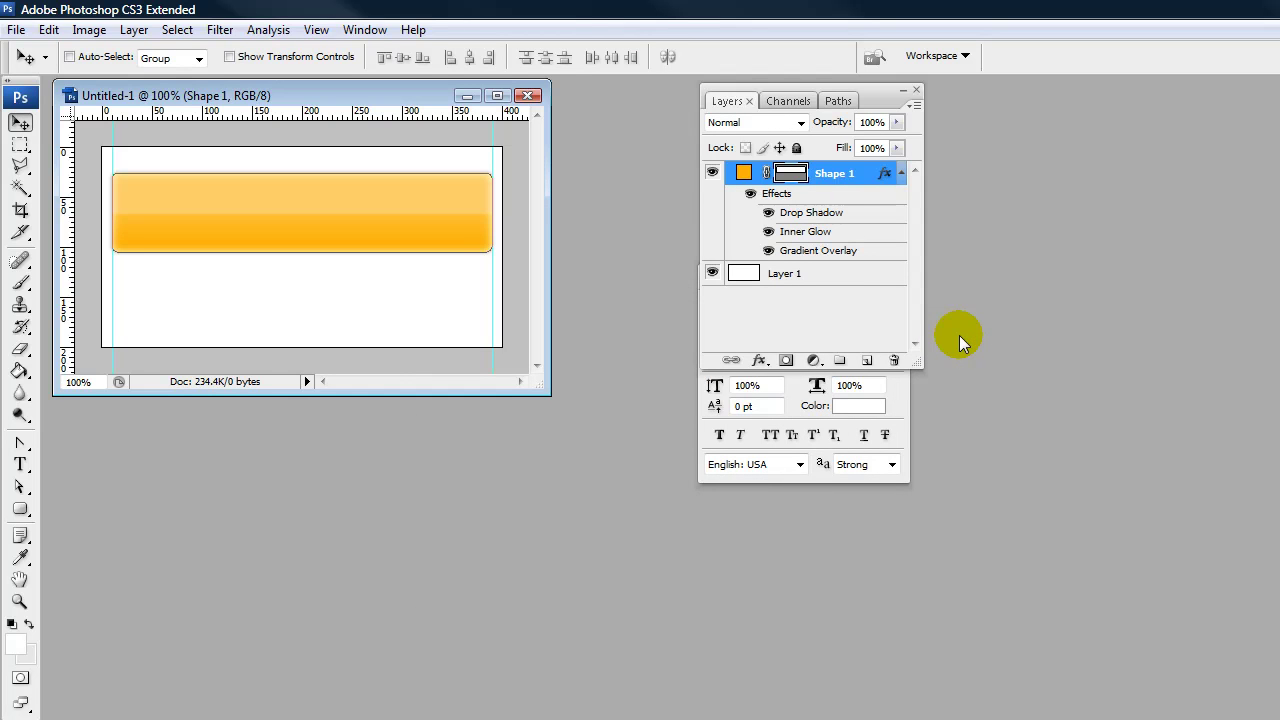
Select Layer 1 and hide the guides
click(840, 280)
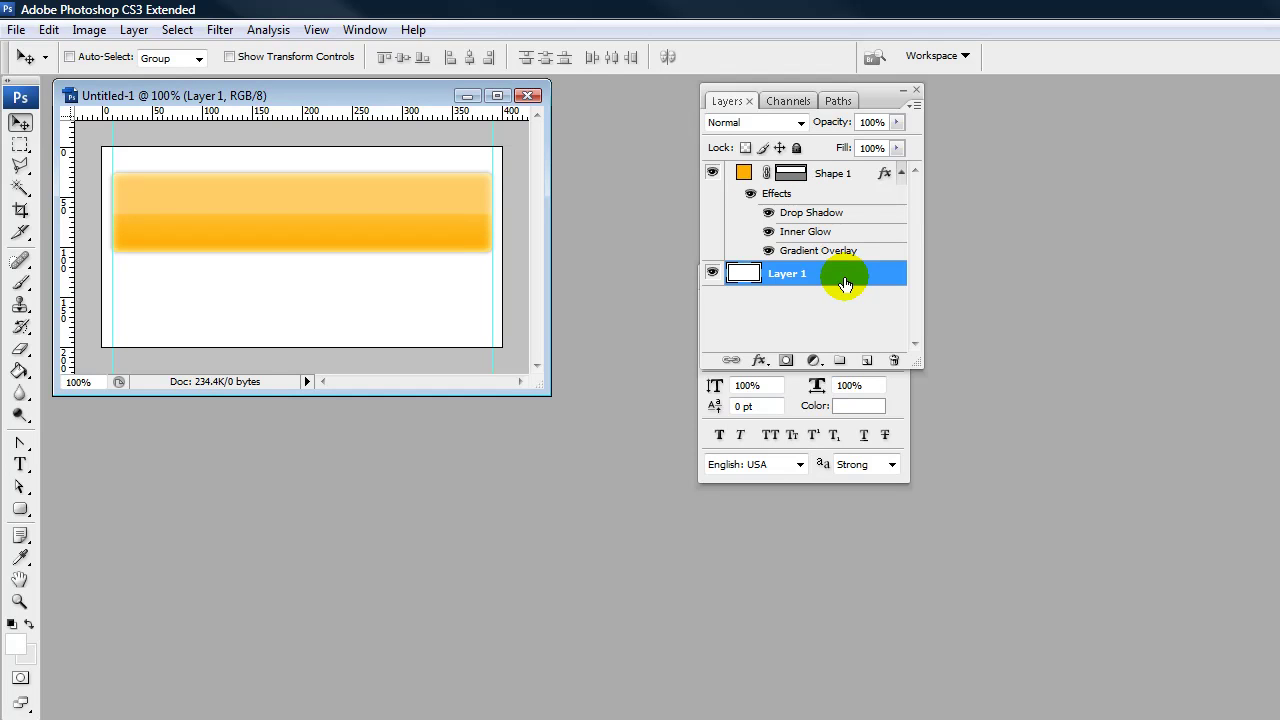
key(ctrl+semicolon)
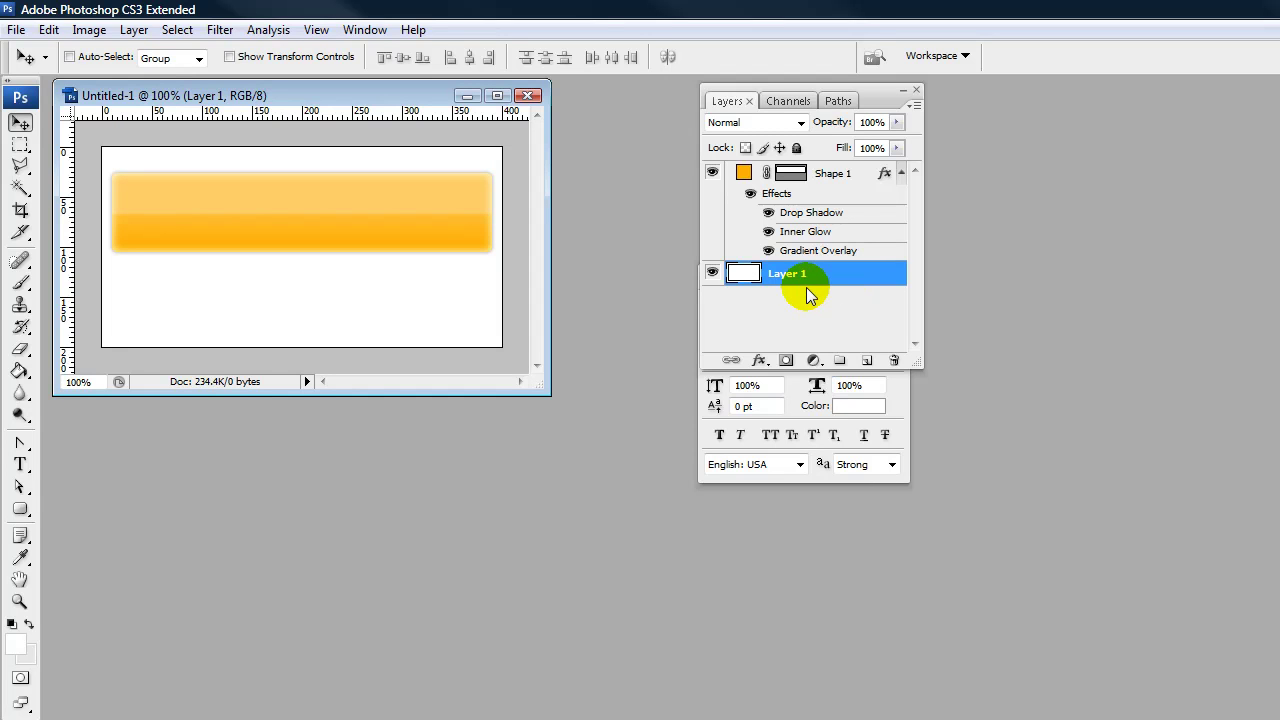
Add the text "Add To Cart" in 60 pt bold Tw Cen MT Condensed, with its layer above the shape layer
click(20, 466)
click(209, 57)
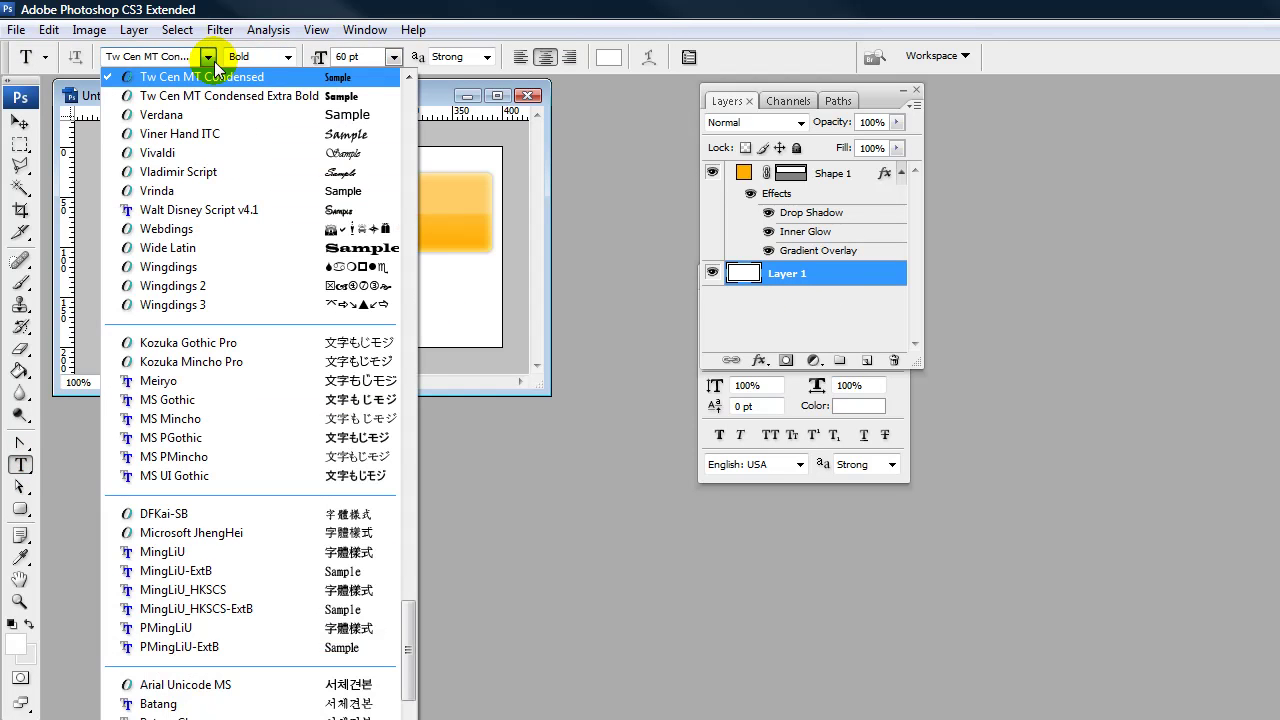
click(212, 57)
click(287, 57)
click(285, 55)
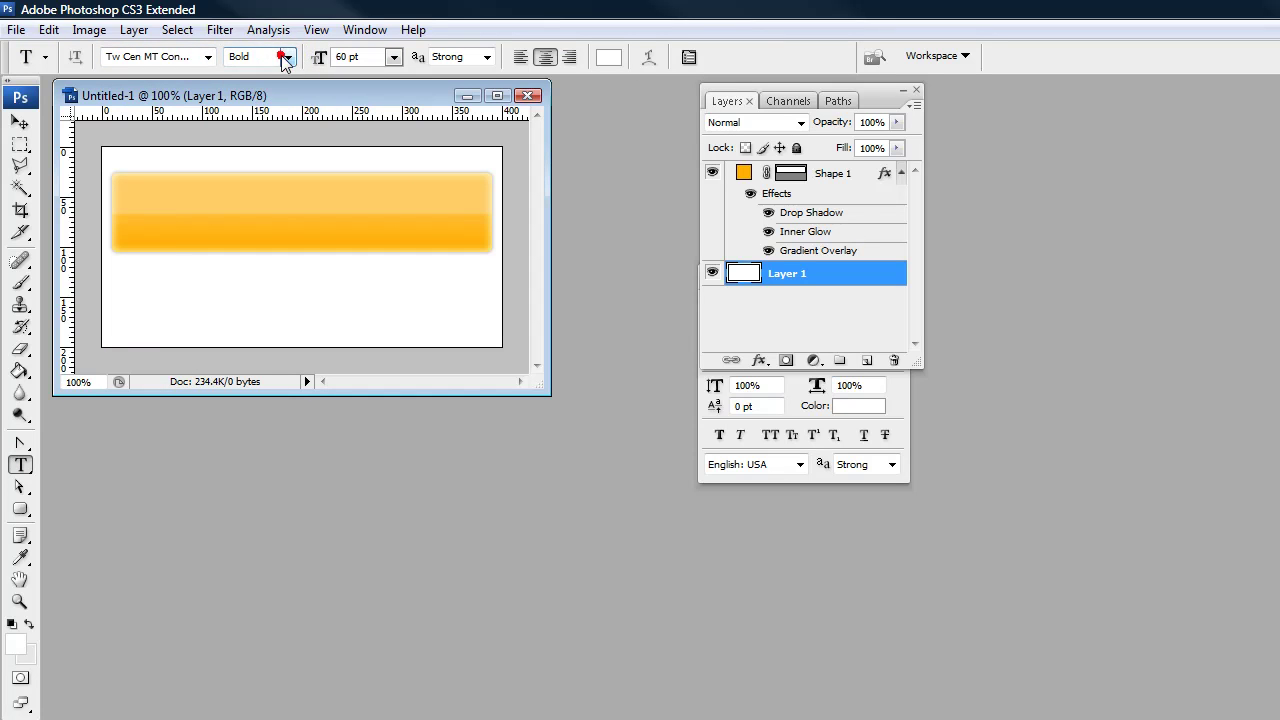
click(283, 214)
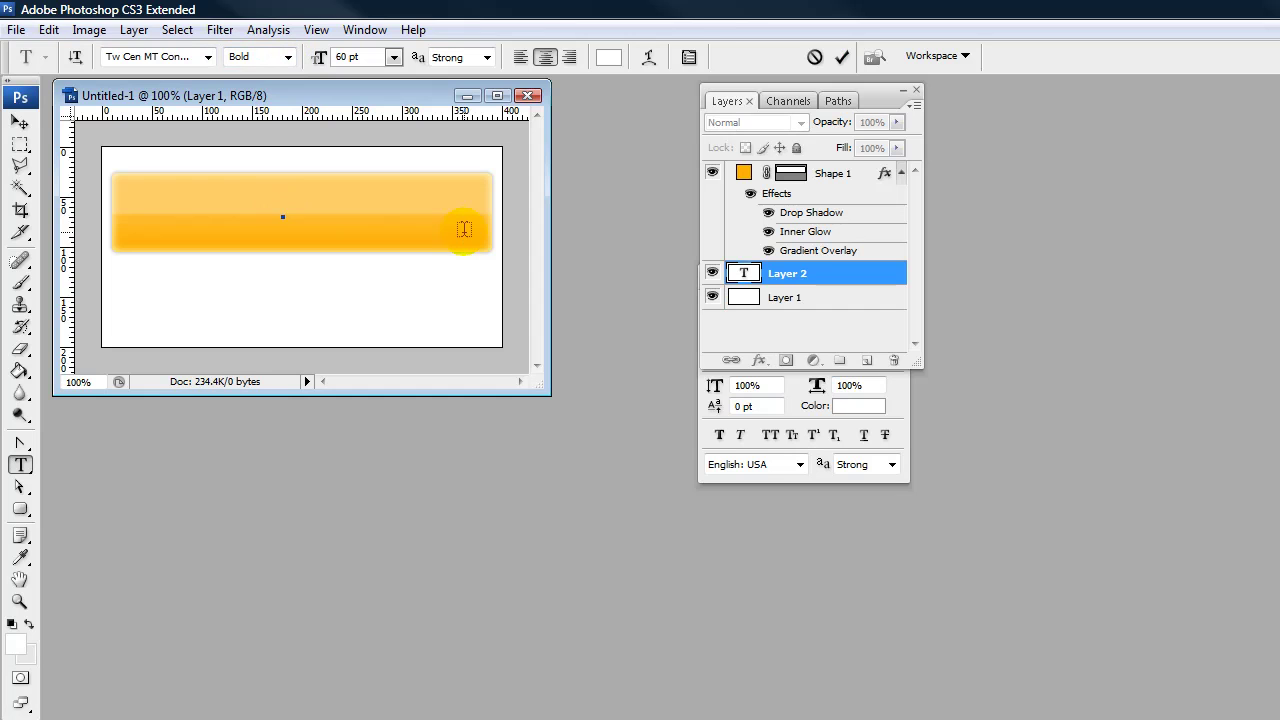
drag(735, 280, 830, 170)
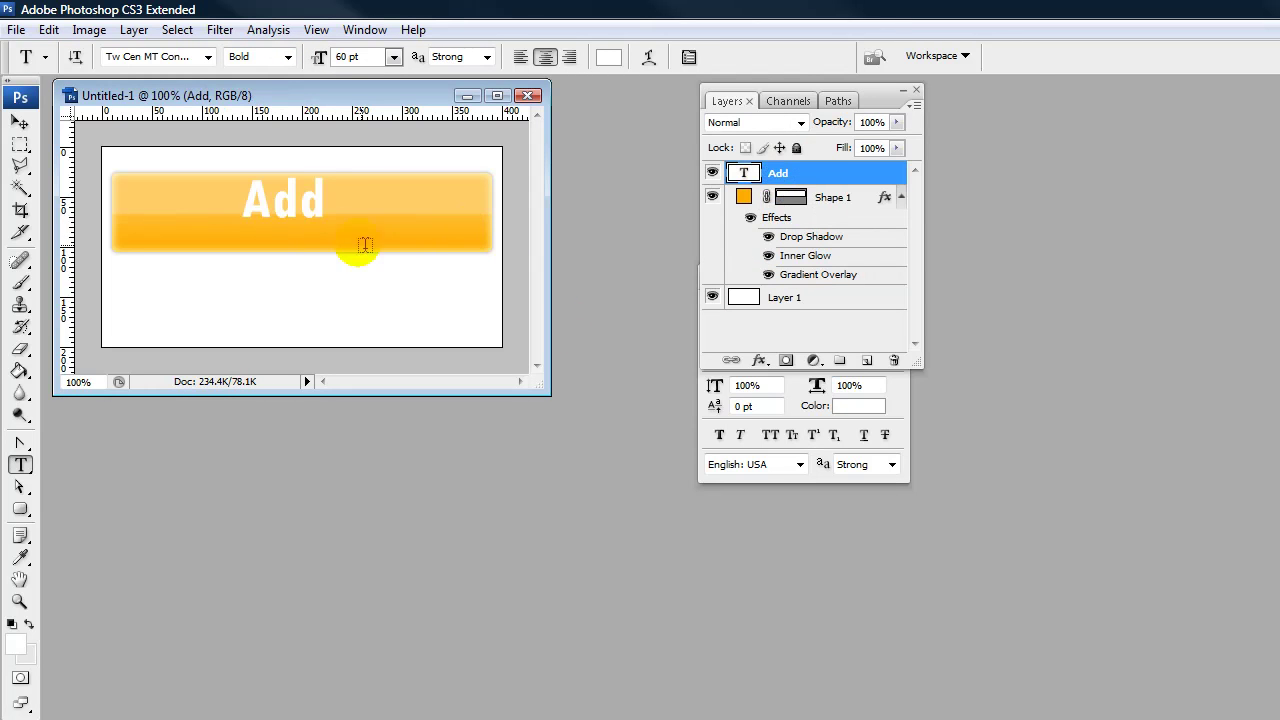
click(320, 201)
text(To Cart)
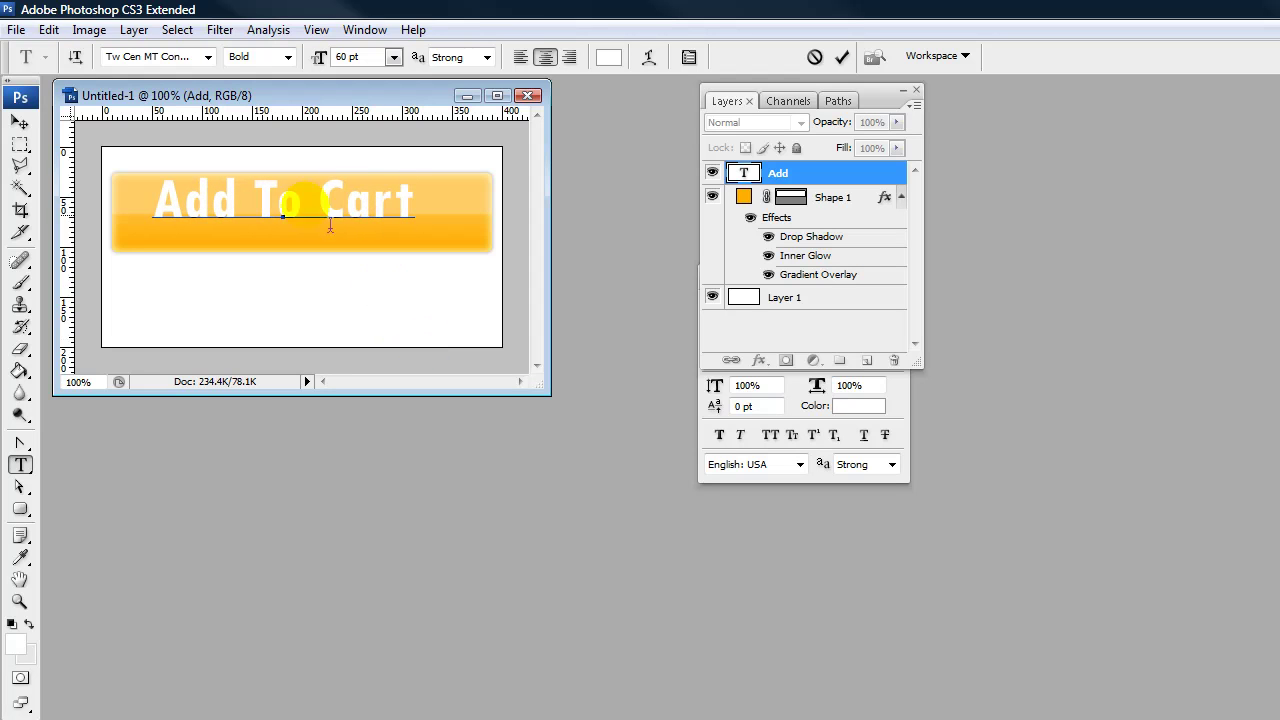
Reposition the "Add To Cart" text so it sits roughly centered on the orange bar
click(20, 121)
drag(325, 217, 323, 222)
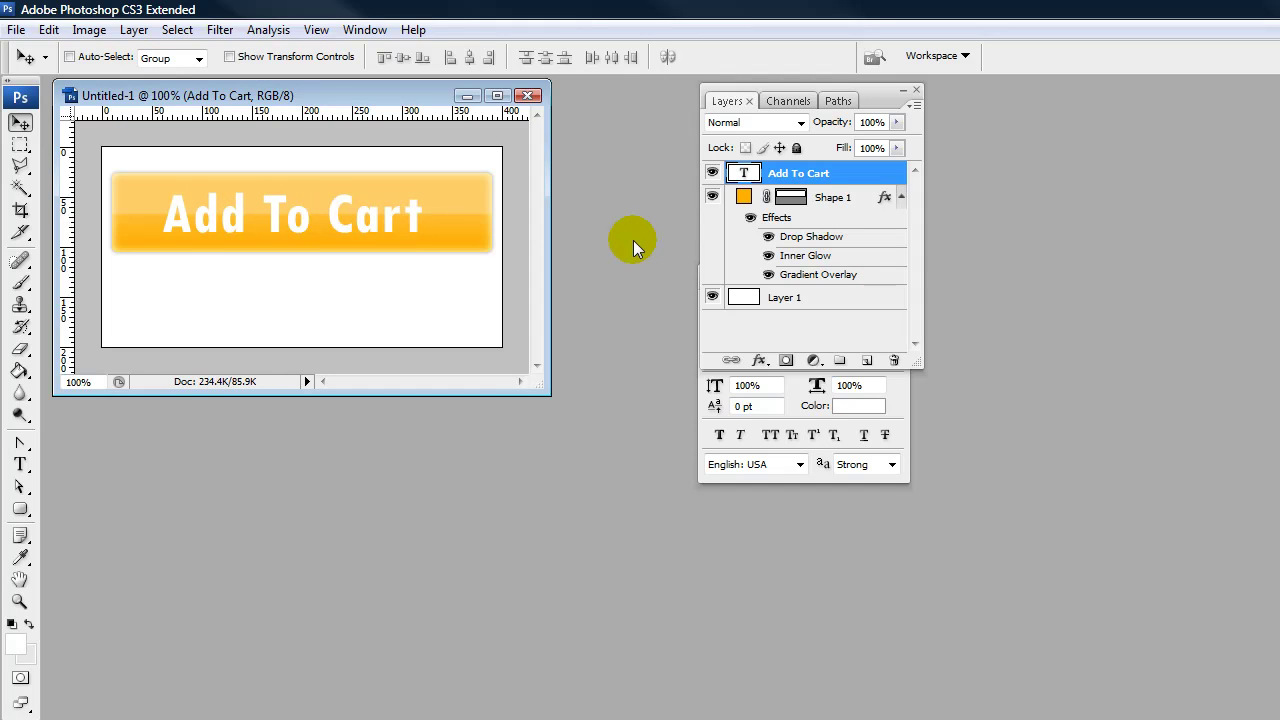
key(Up)
key(Up)
key(Right)
key(Right)
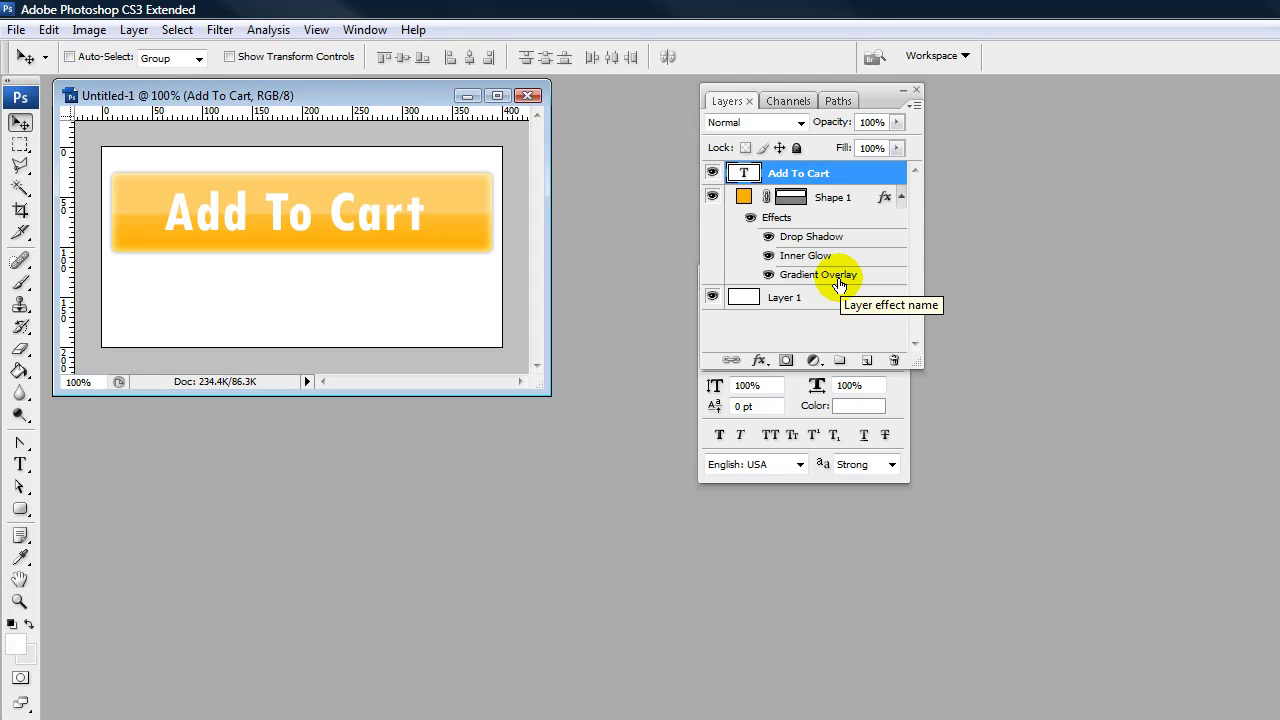
Collapse Shape 1's effects list and align the "Add To Cart" text and Shape 1 layers on their horizontal centers
click(836, 198)
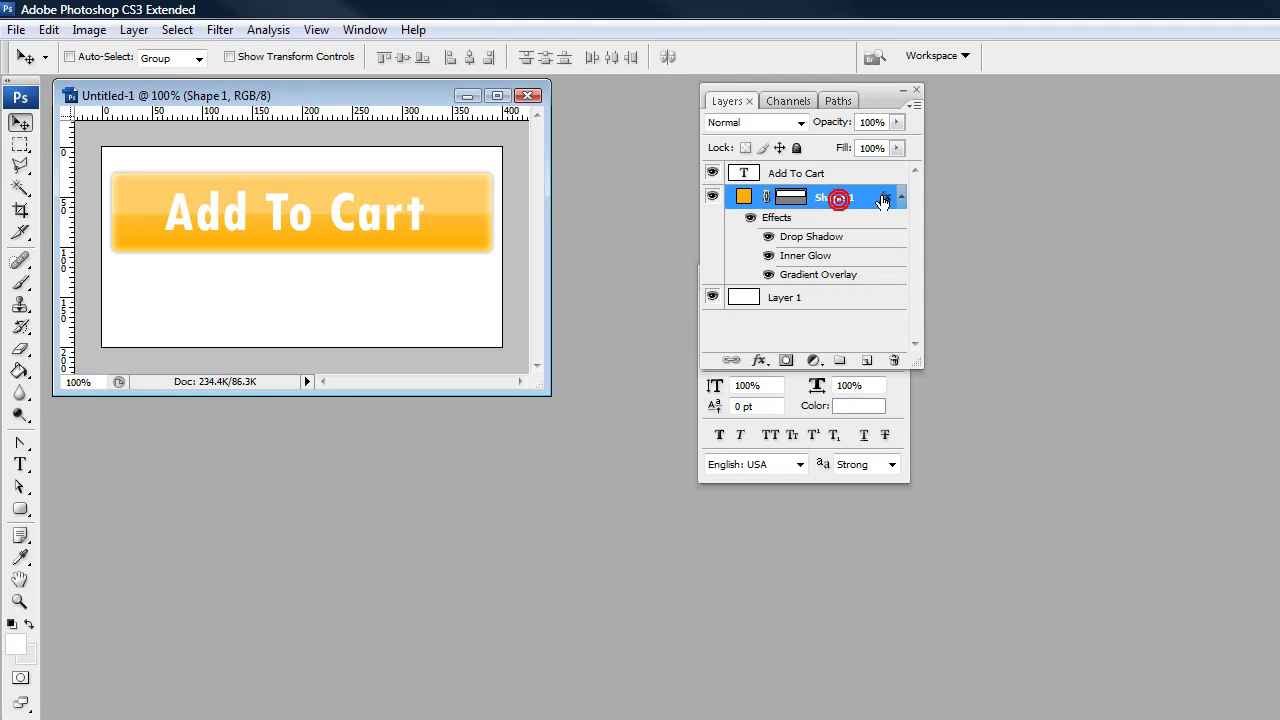
click(899, 200)
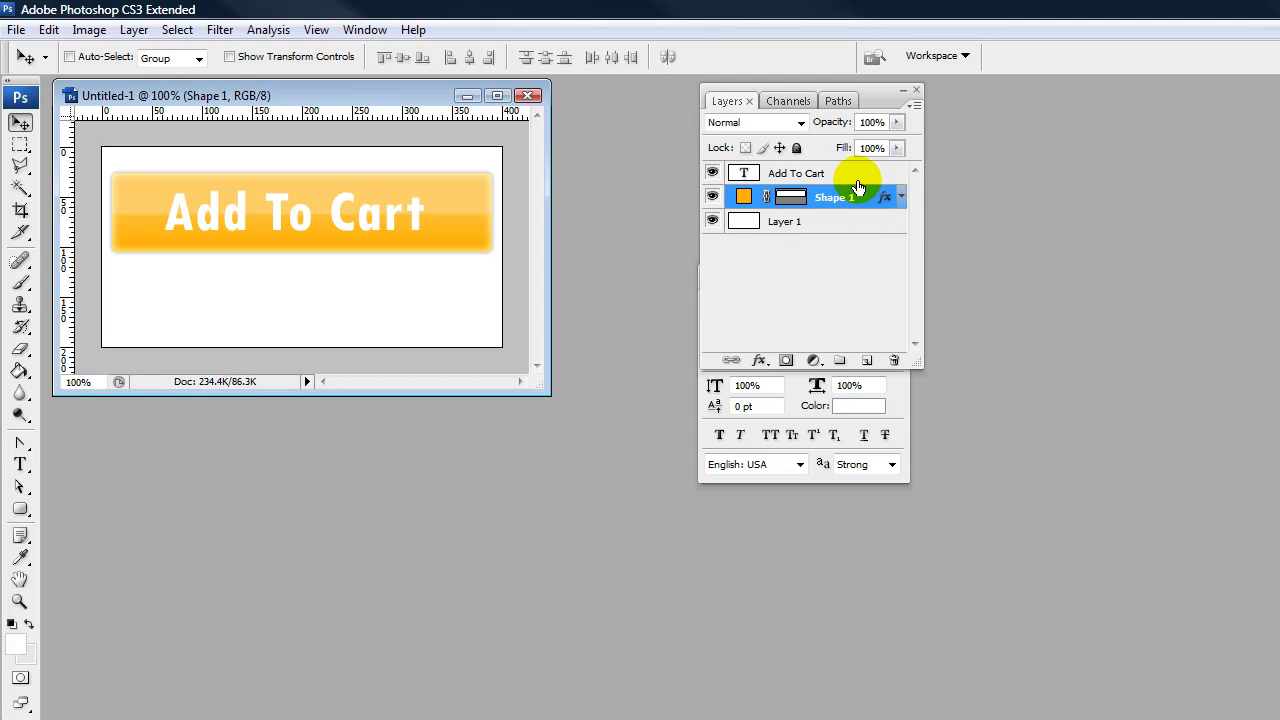
shift+click(857, 178)
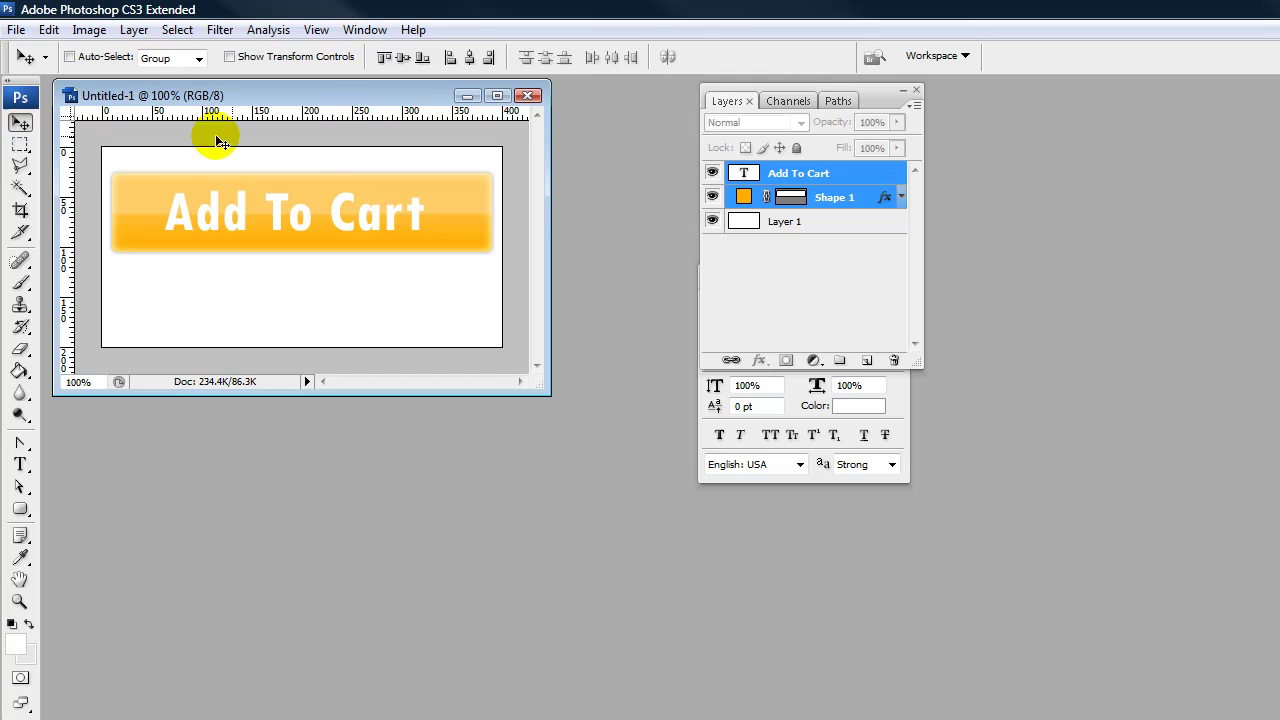
click(468, 59)
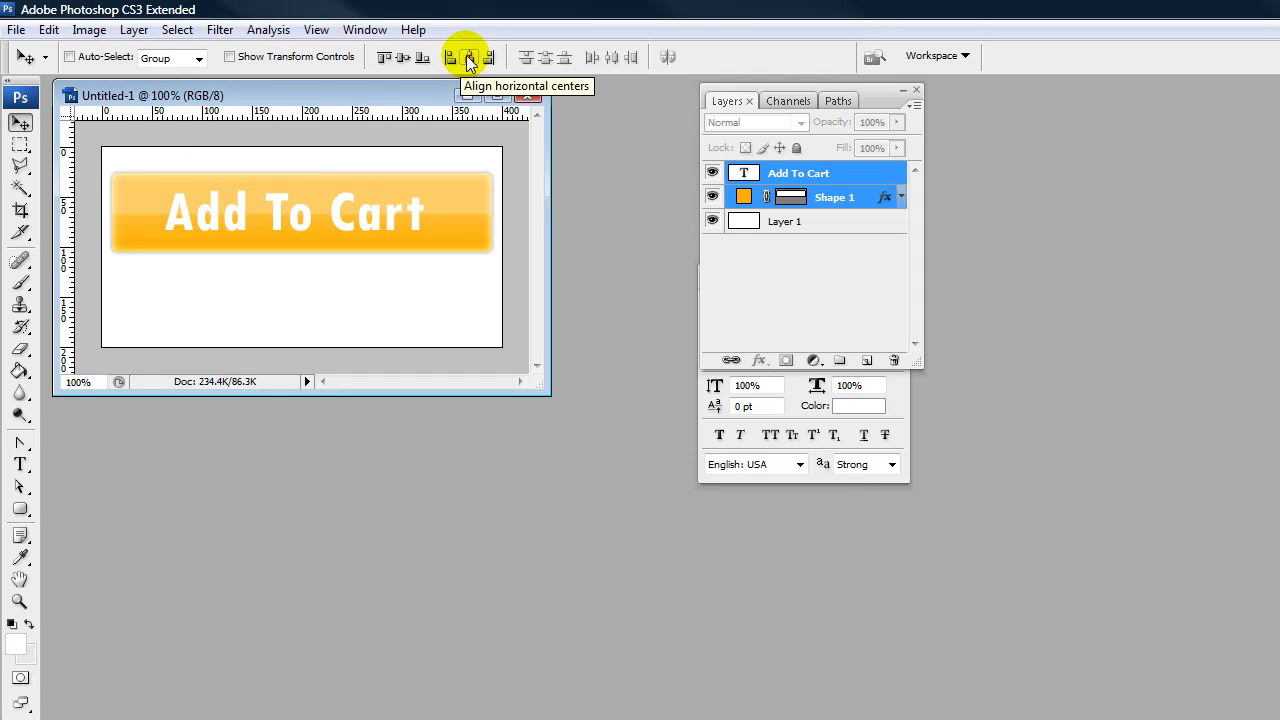
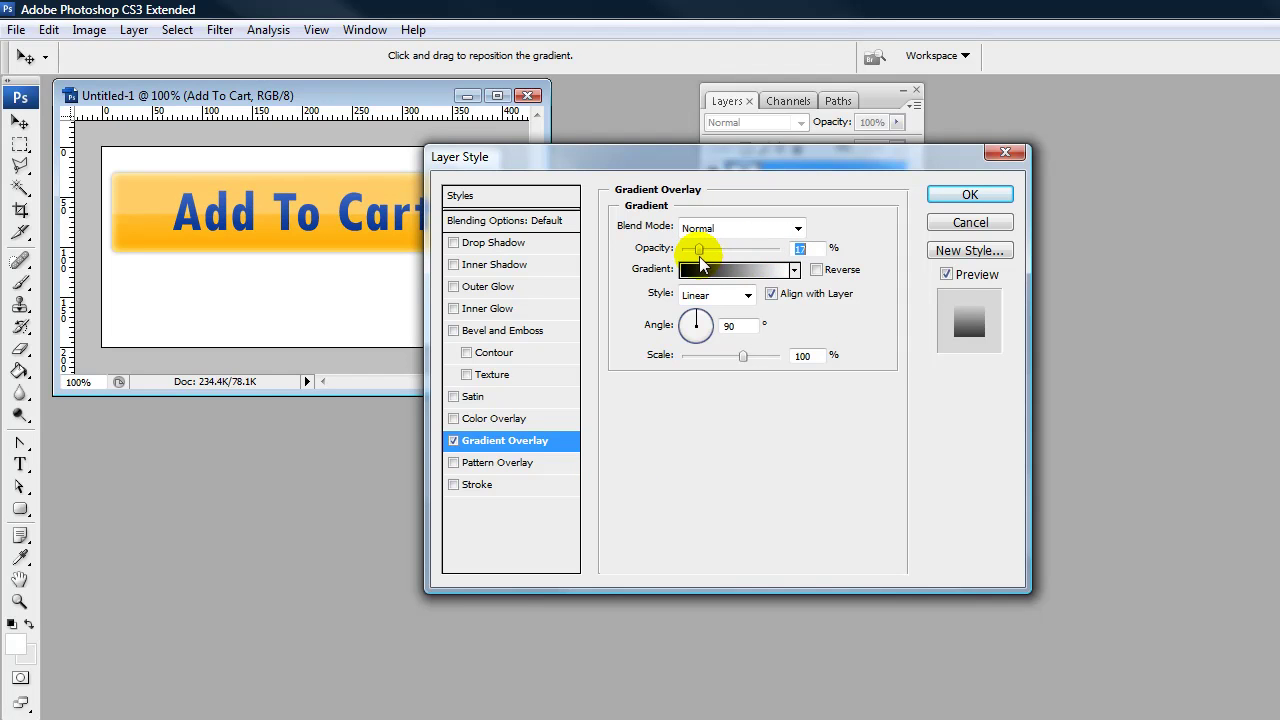
Set the text's Gradient Overlay opacity to 20% and add an Inner Shadow with 2 px distance and 40% opacity
click(802, 248)
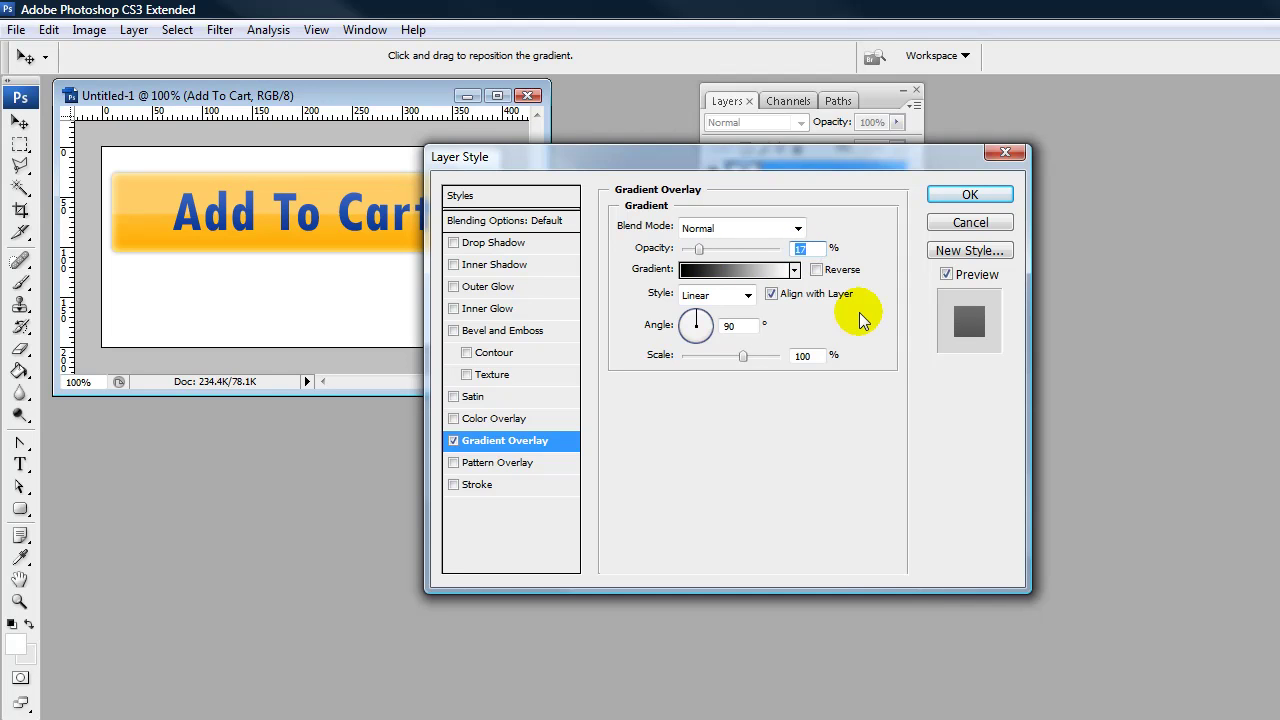
text(20)
click(495, 266)
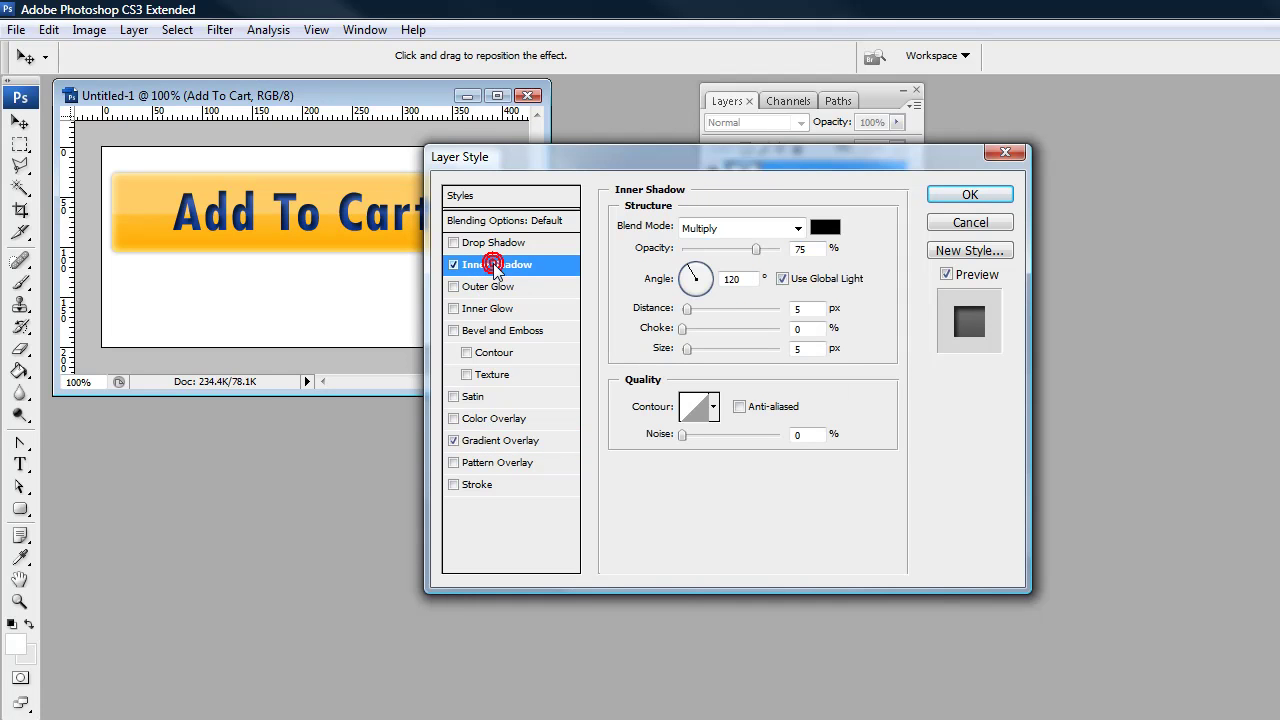
click(808, 308)
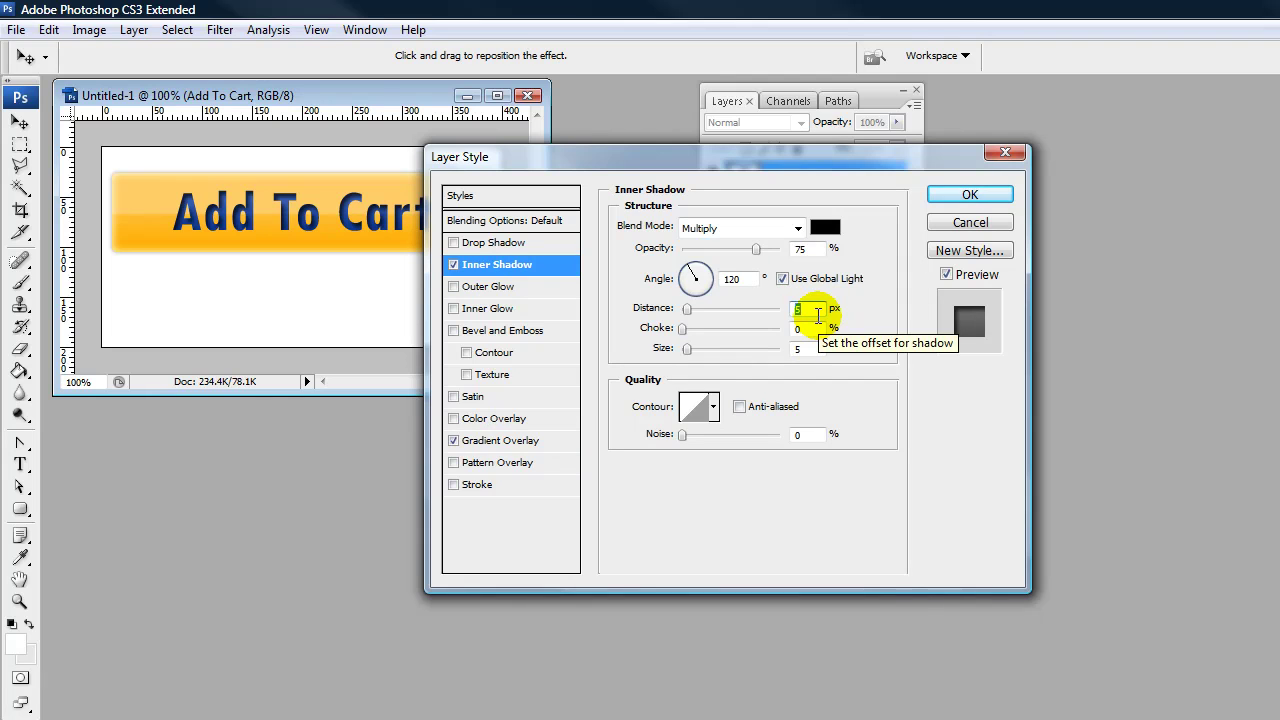
text(2)
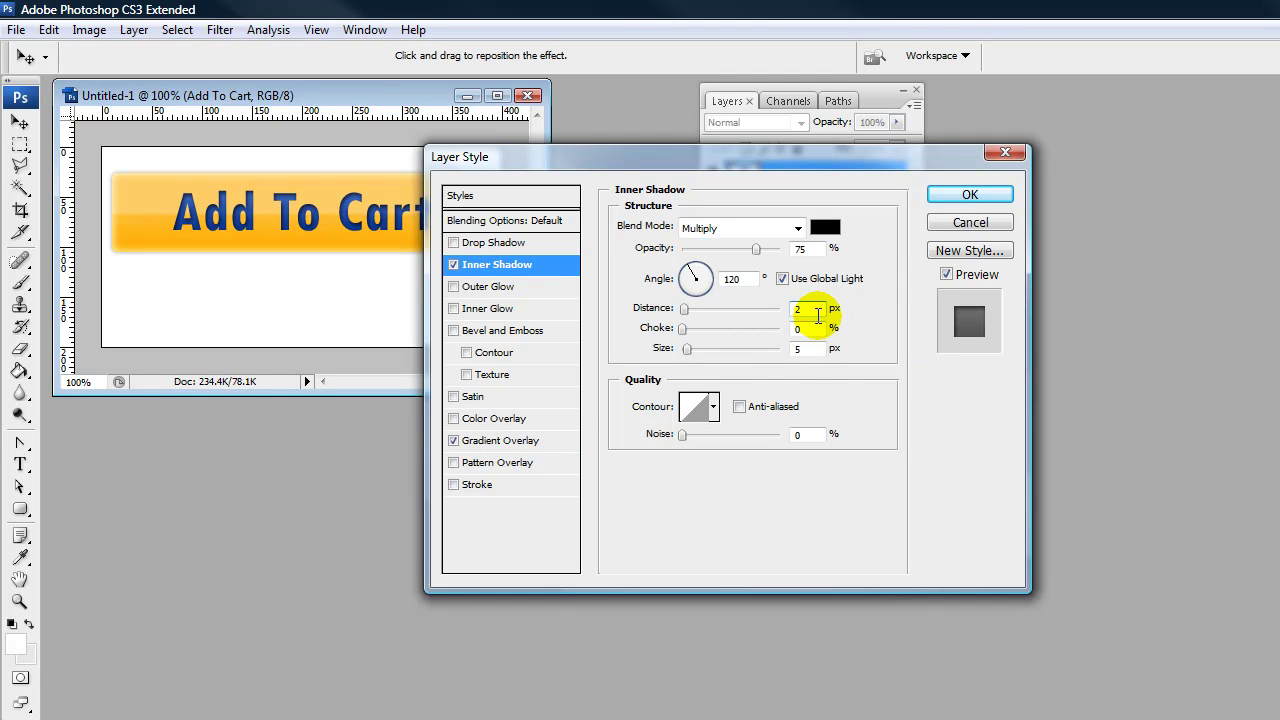
click(800, 248)
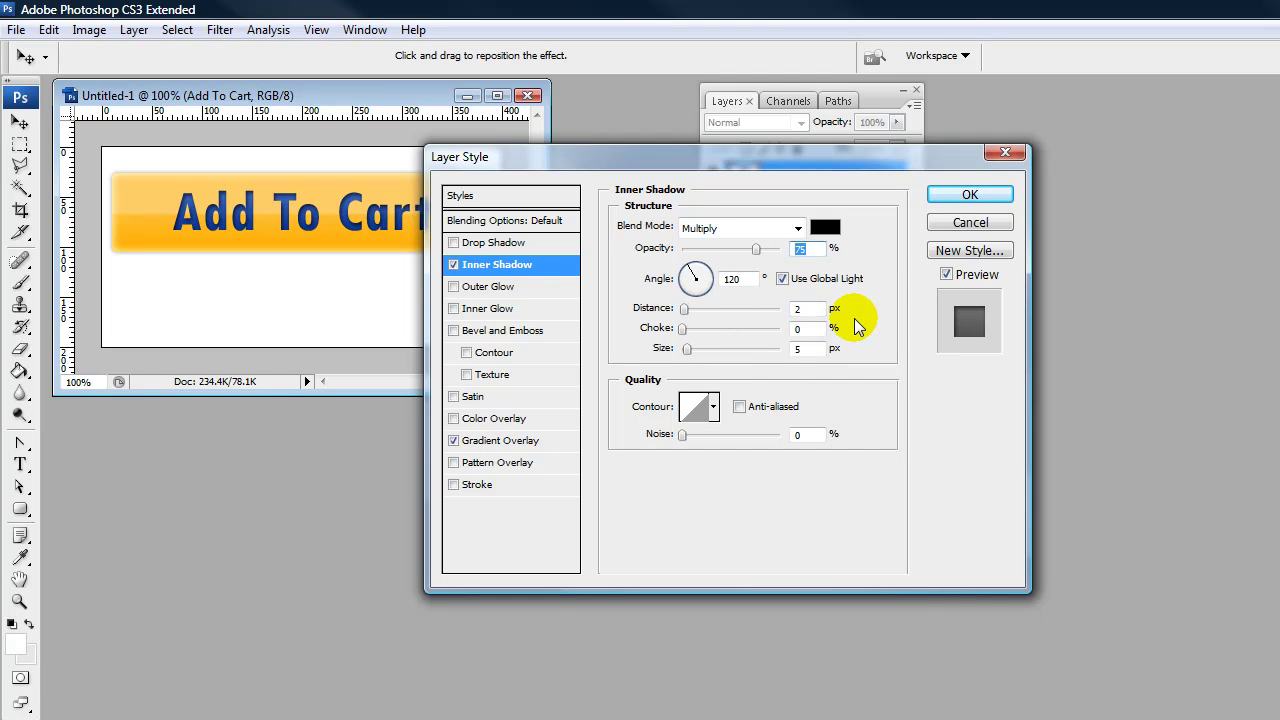
text(40)
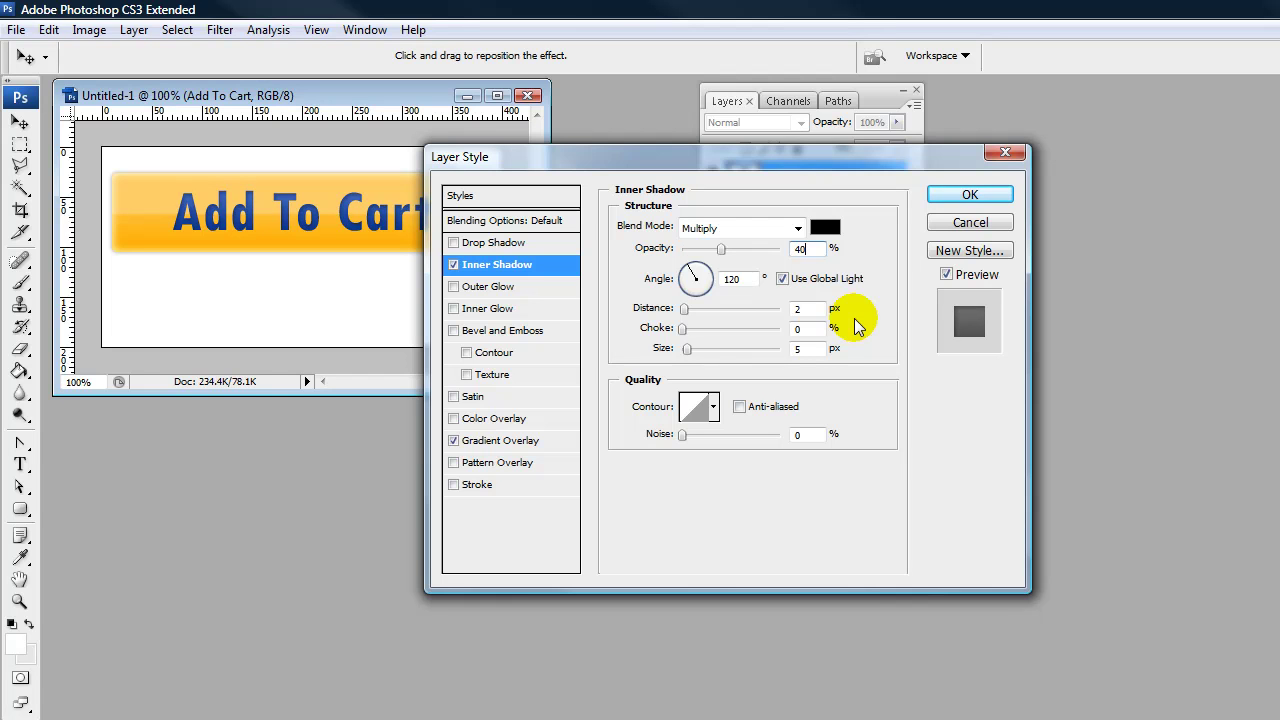
Add a white 2 px outside Stroke to the "Add To Cart" text with its opacity lowered to about 72%
click(492, 486)
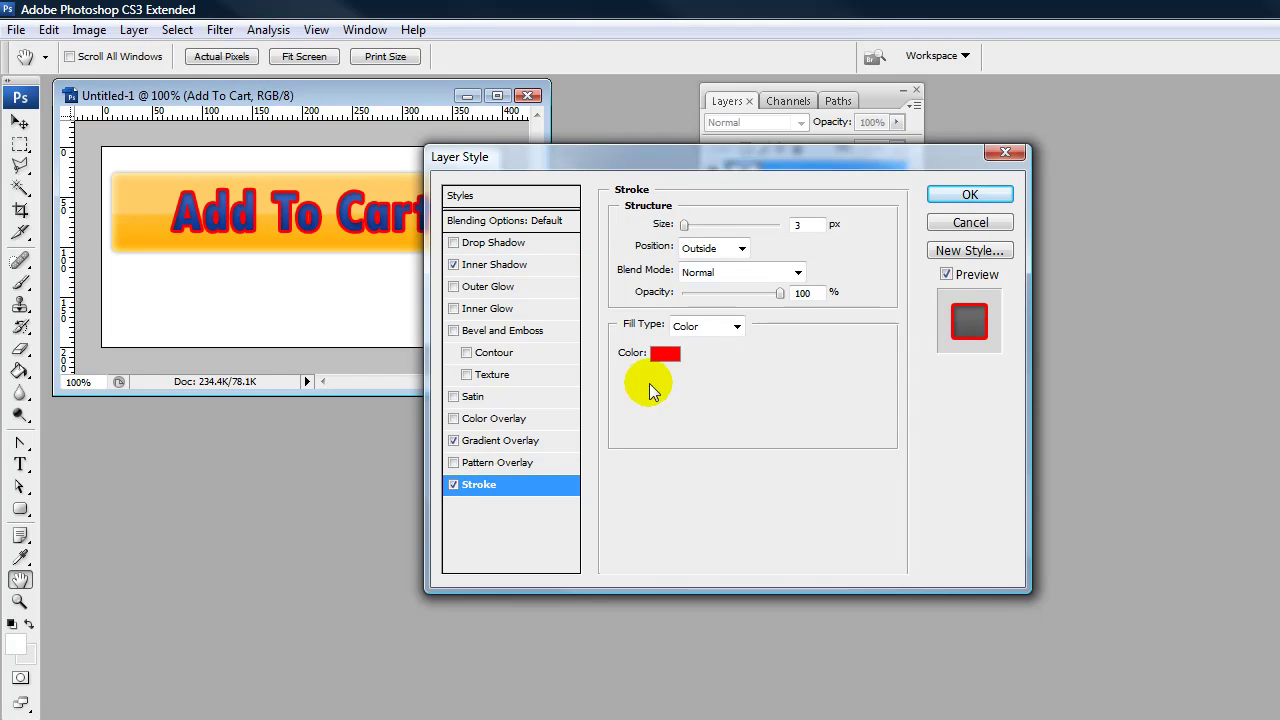
click(664, 351)
click(327, 269)
click(786, 257)
double_click(803, 224)
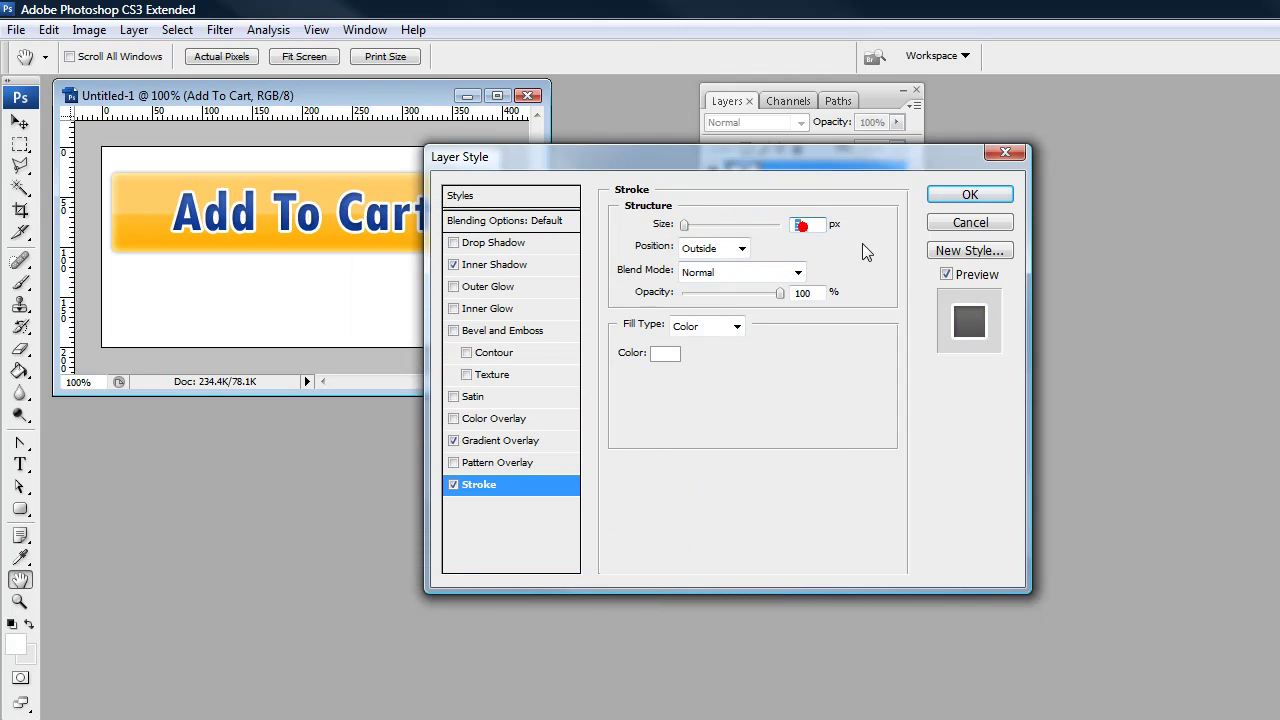
text(2)
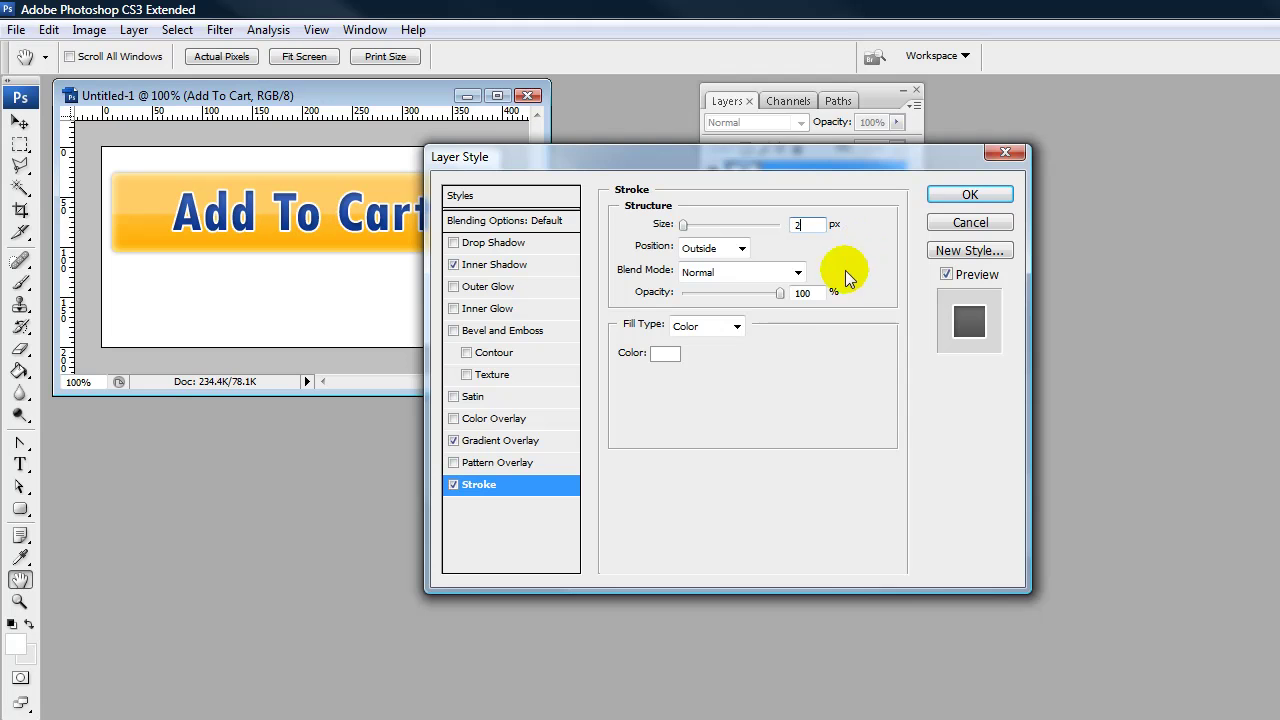
drag(779, 292, 753, 289)
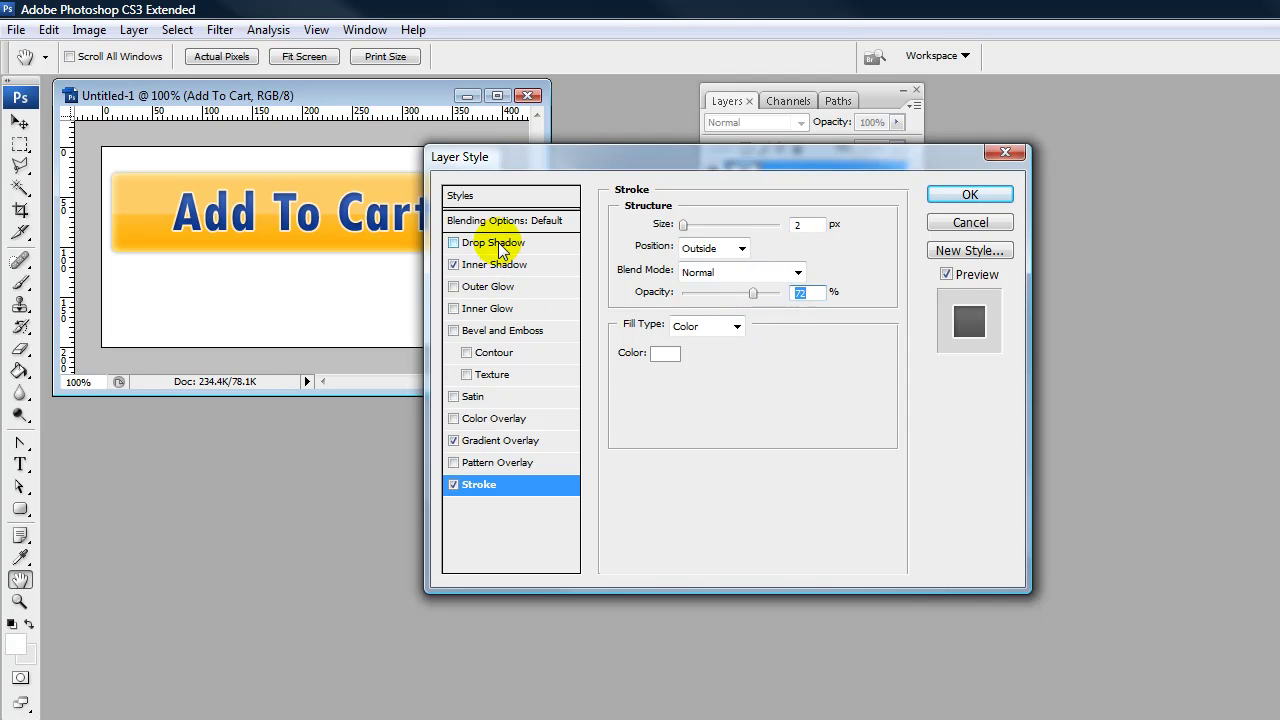
Add a Drop Shadow to the text with 0 px distance, 6 px size and 60% opacity
click(500, 250)
click(816, 308)
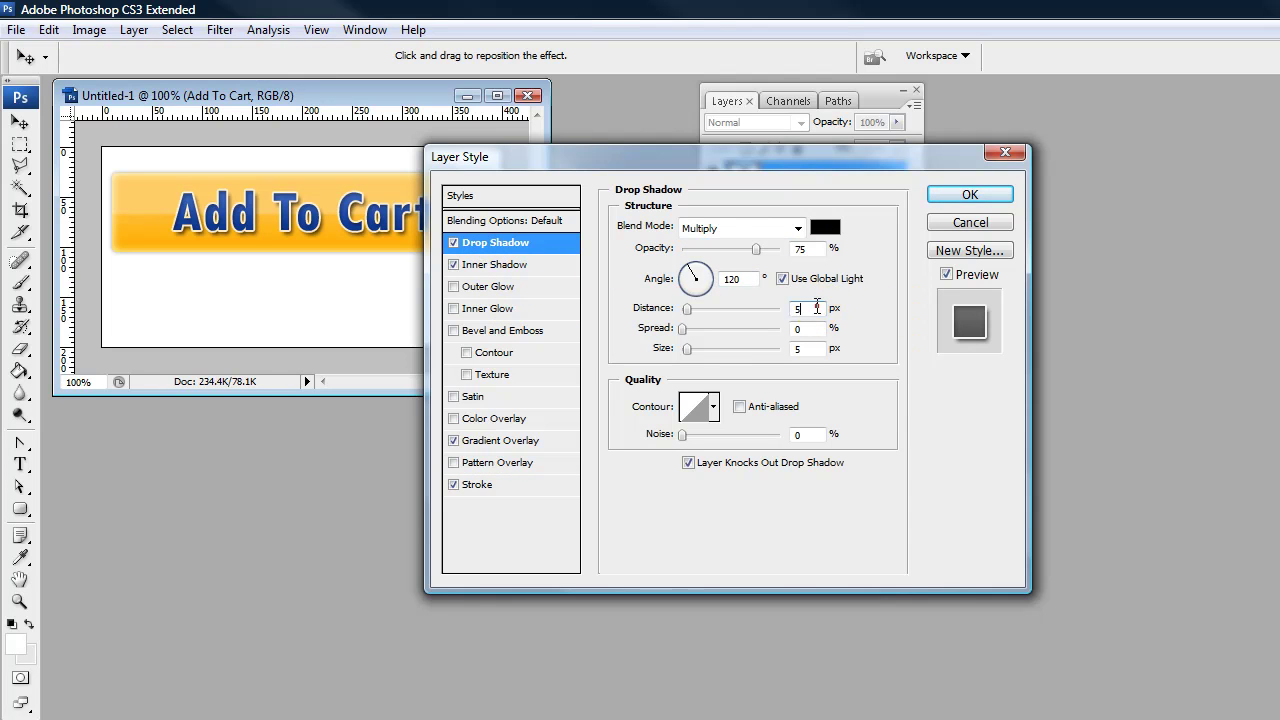
text(0)
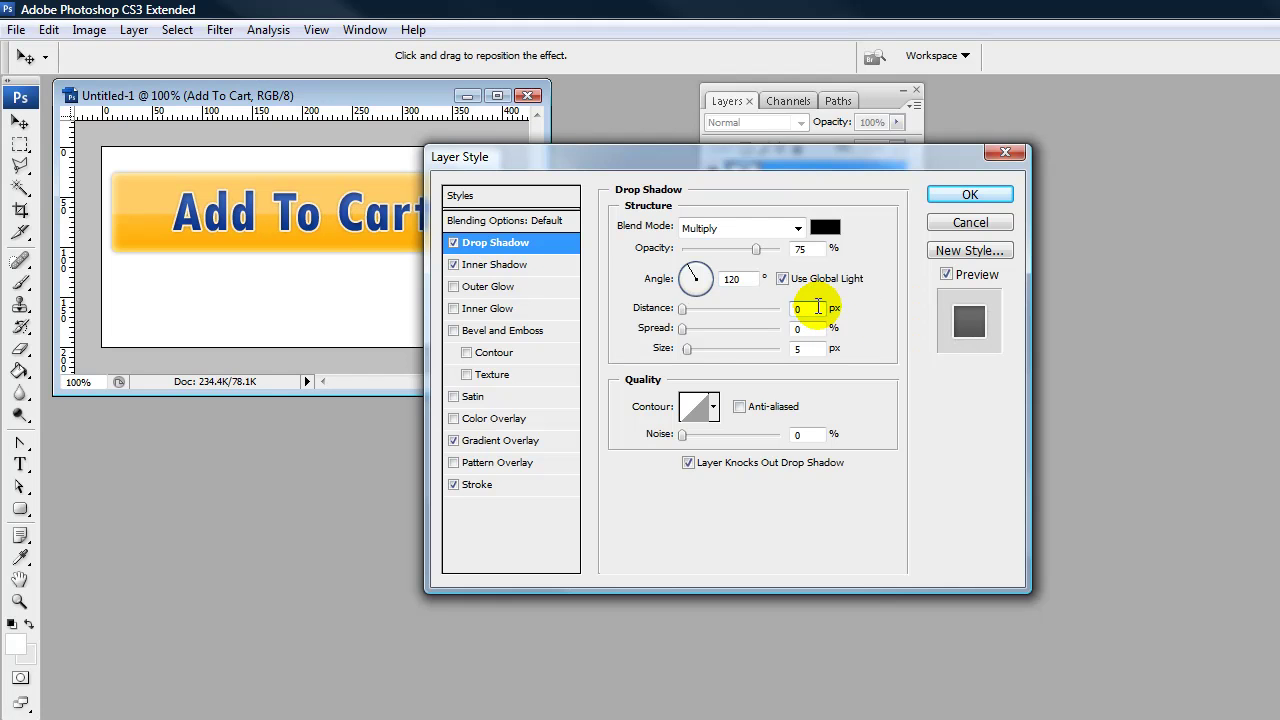
double_click(806, 348)
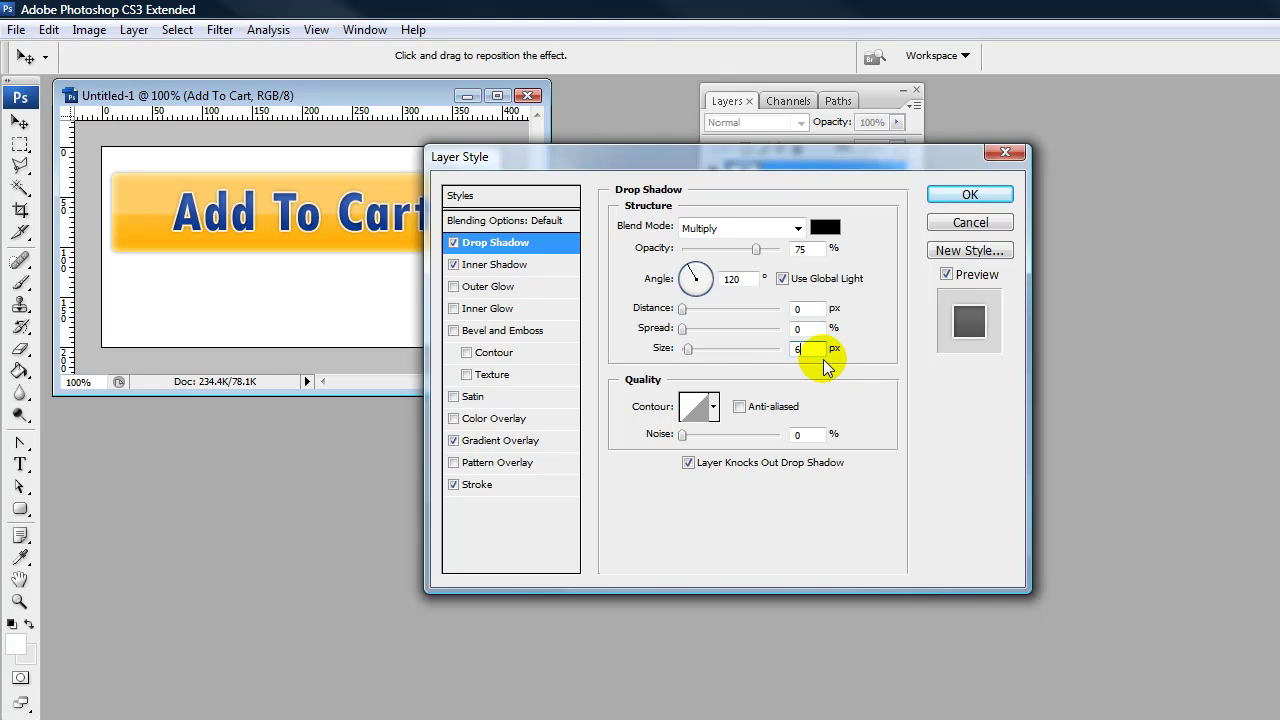
text(6)
click(799, 249)
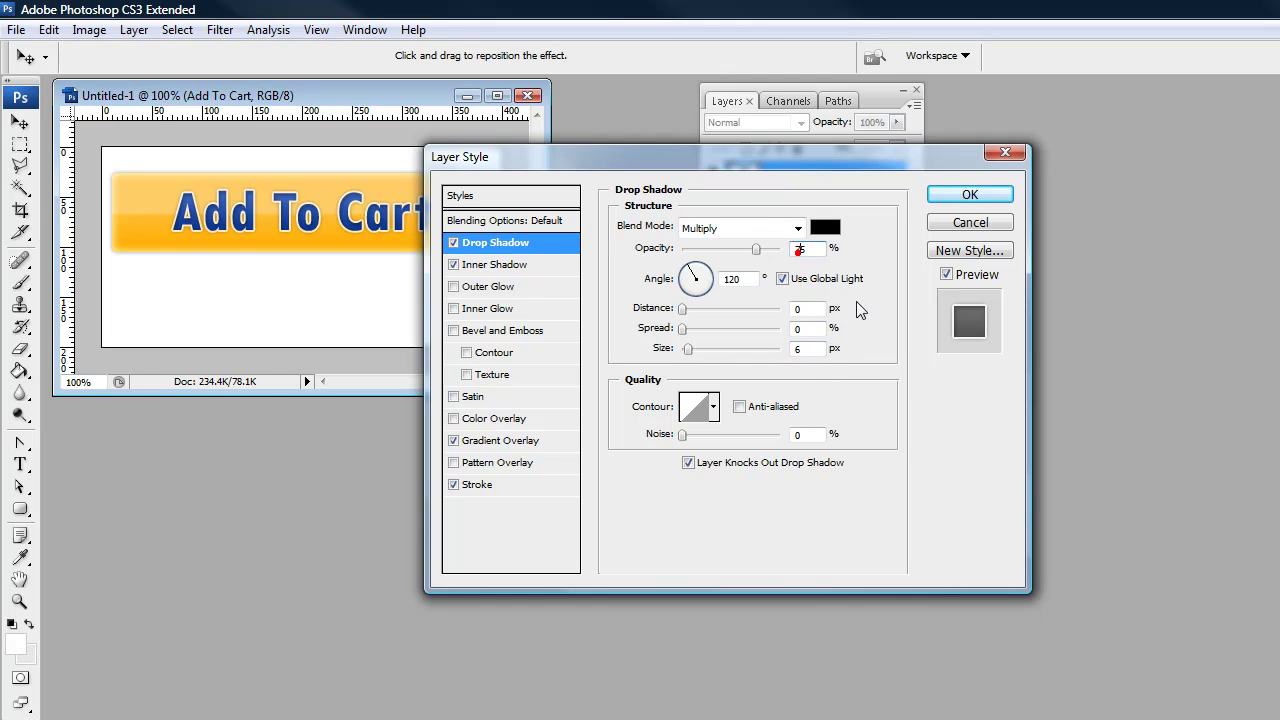
double_click(813, 250)
double_click(814, 251)
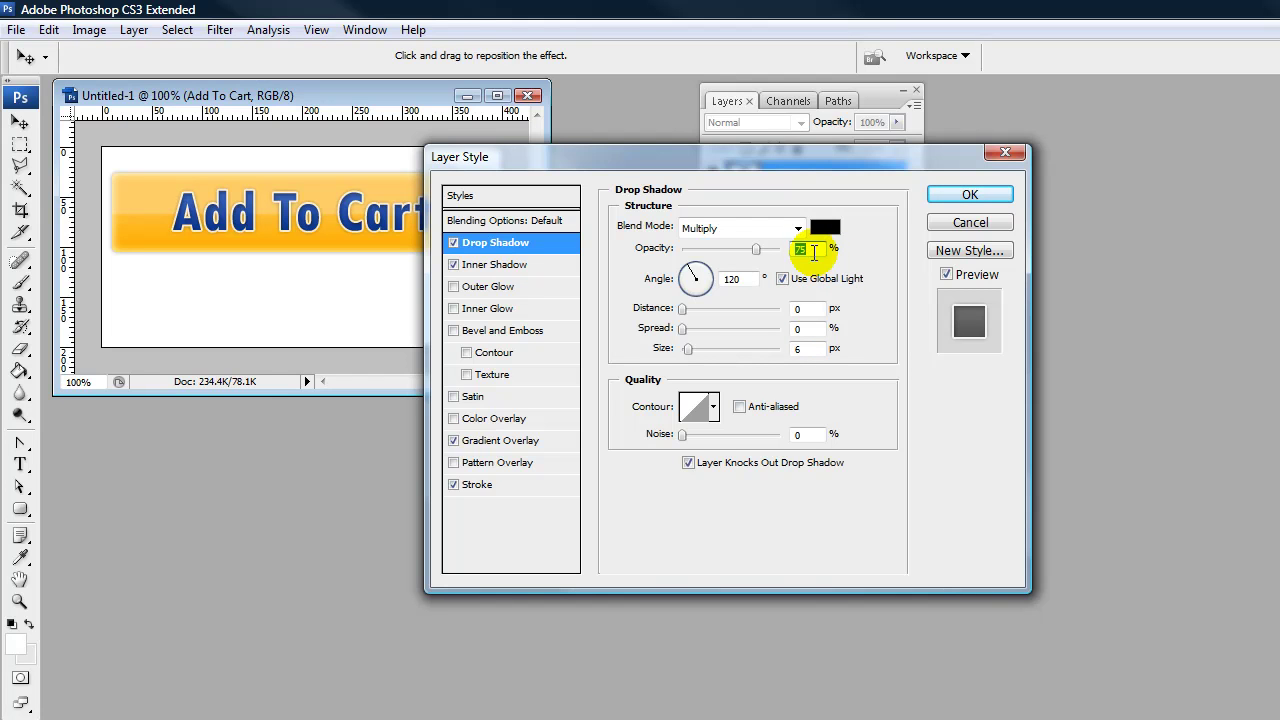
text(60)
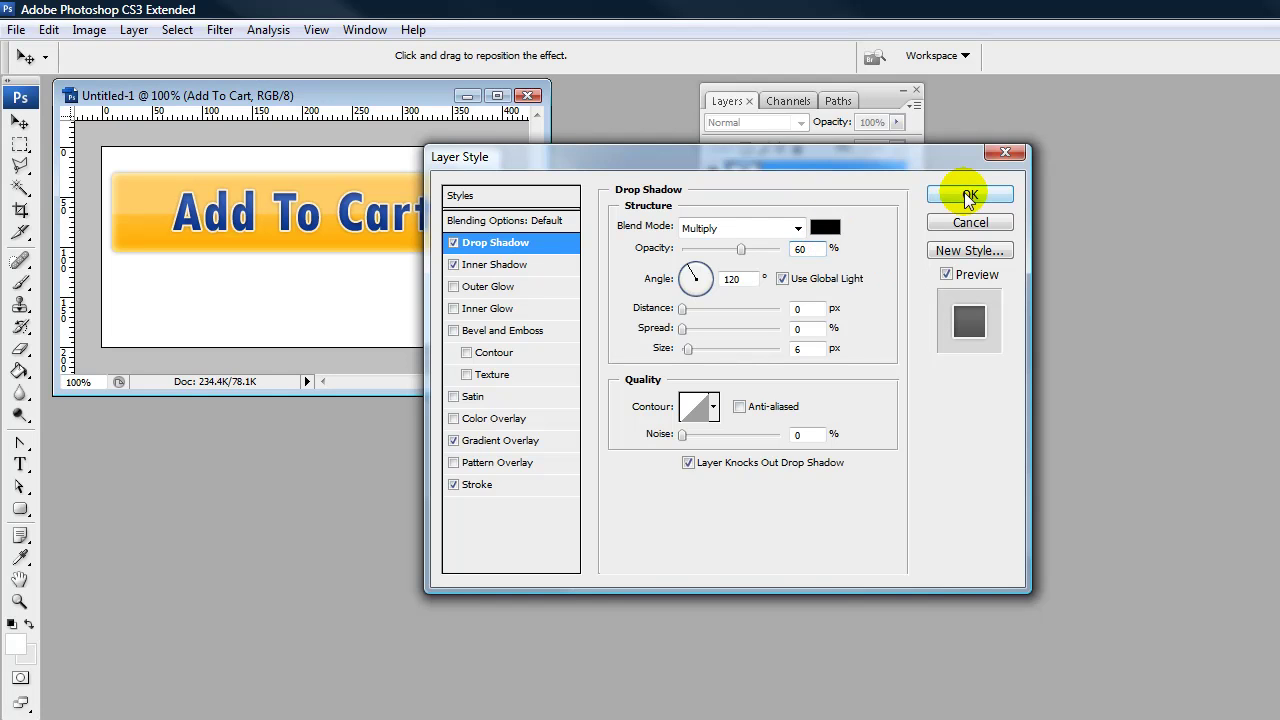
Set the text's Drop Shadow size to 8 px and apply the layer style
double_click(800, 347)
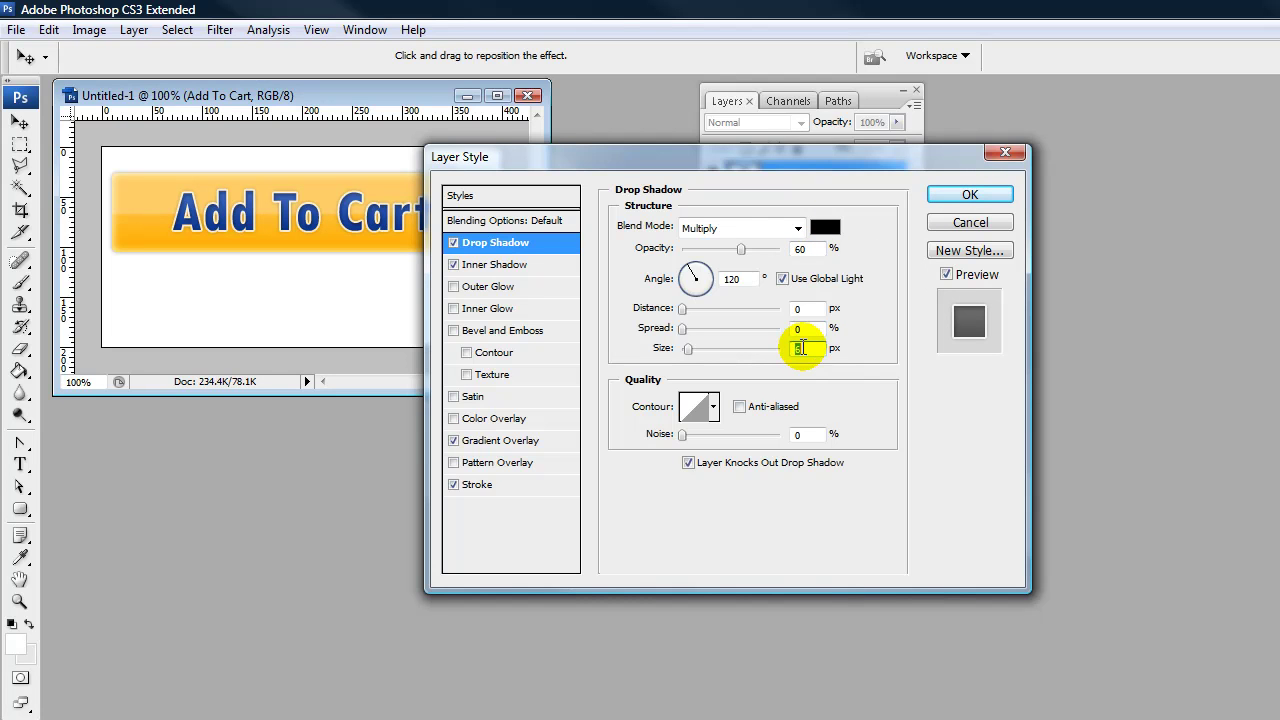
text(8)
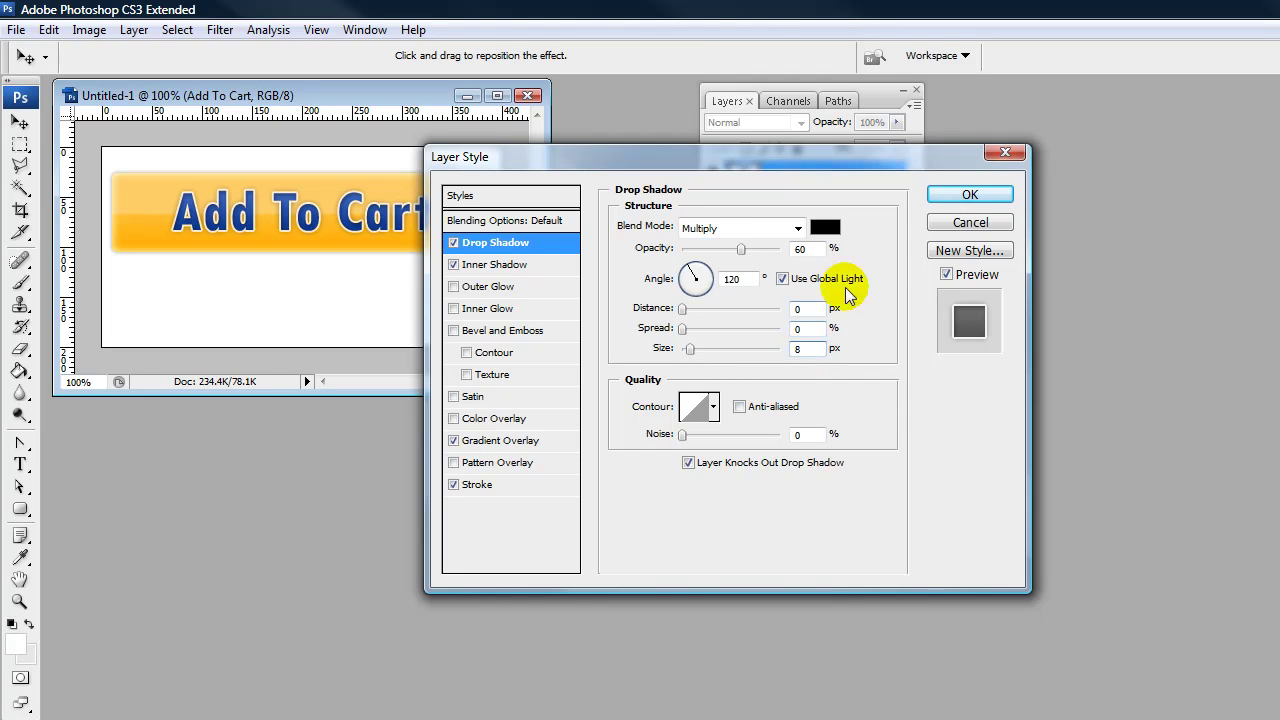
click(958, 195)
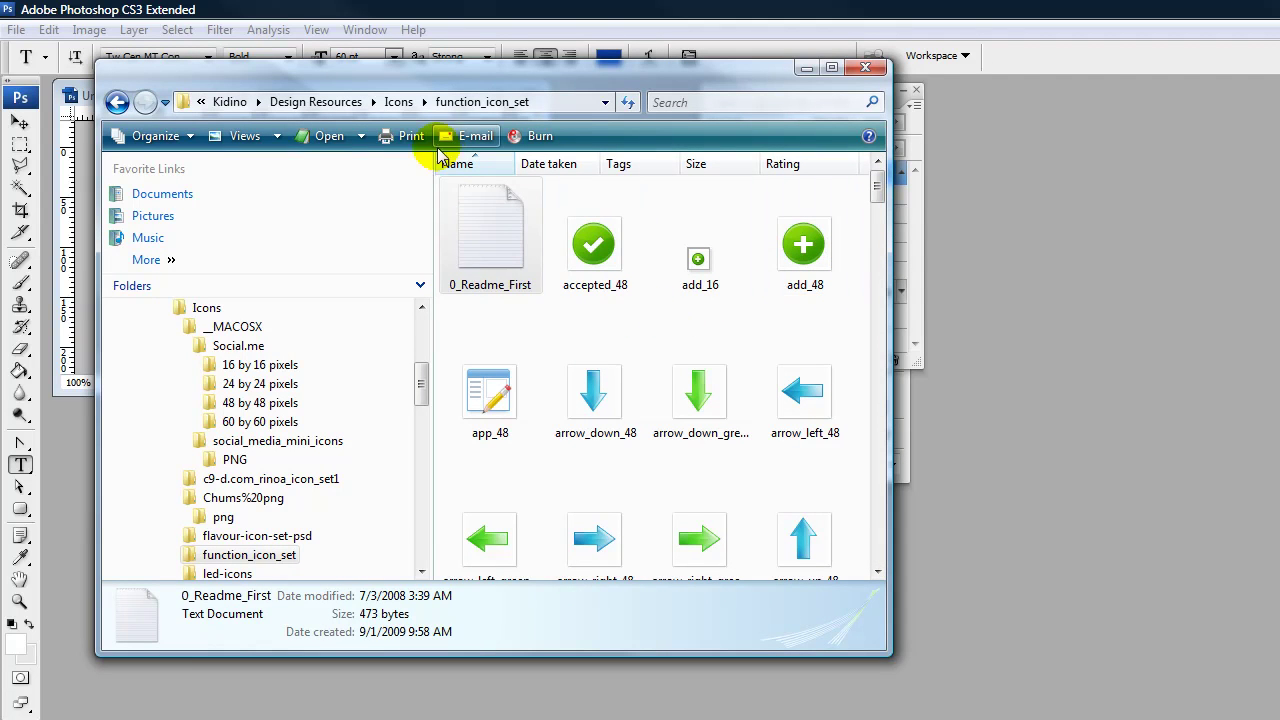
Open 0_Readme_First from the function_icon_set folder, examine the icon set's source and sharing link, and close the file
double_click(479, 210)
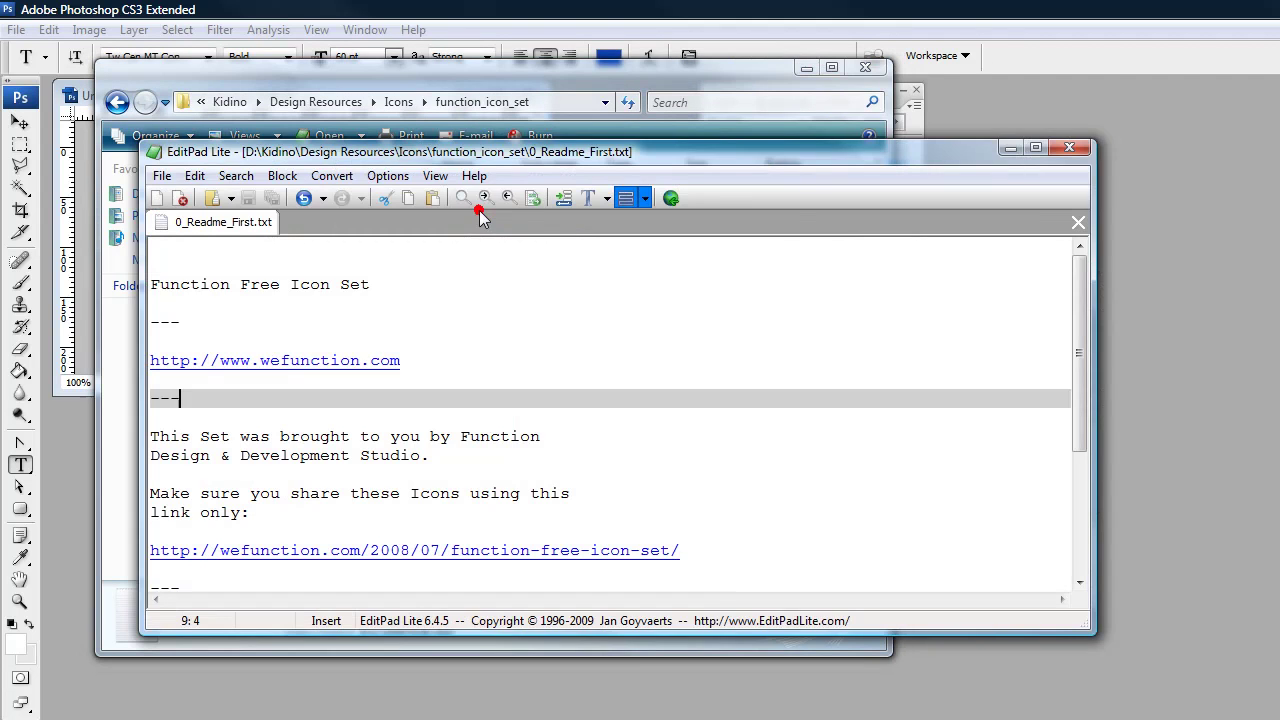
click(594, 306)
click(481, 366)
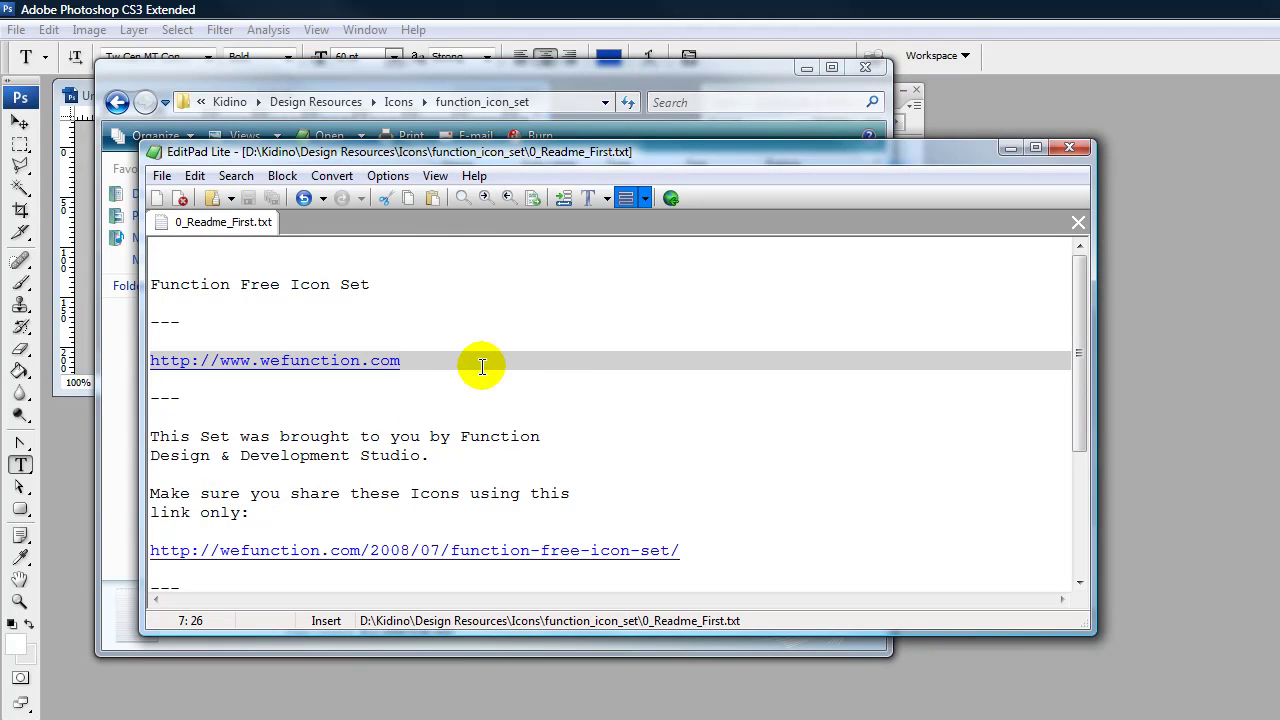
click(634, 360)
scroll(640, 362, down, 3)
drag(705, 377, 114, 386)
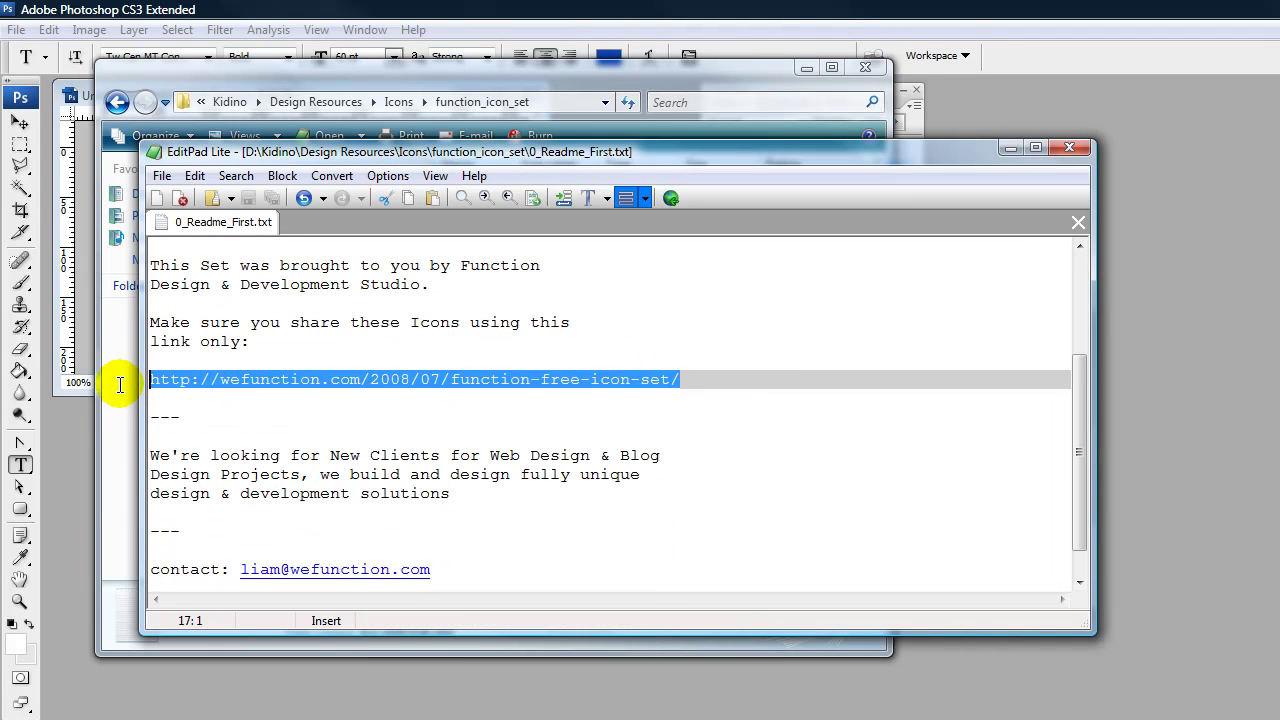
click(613, 416)
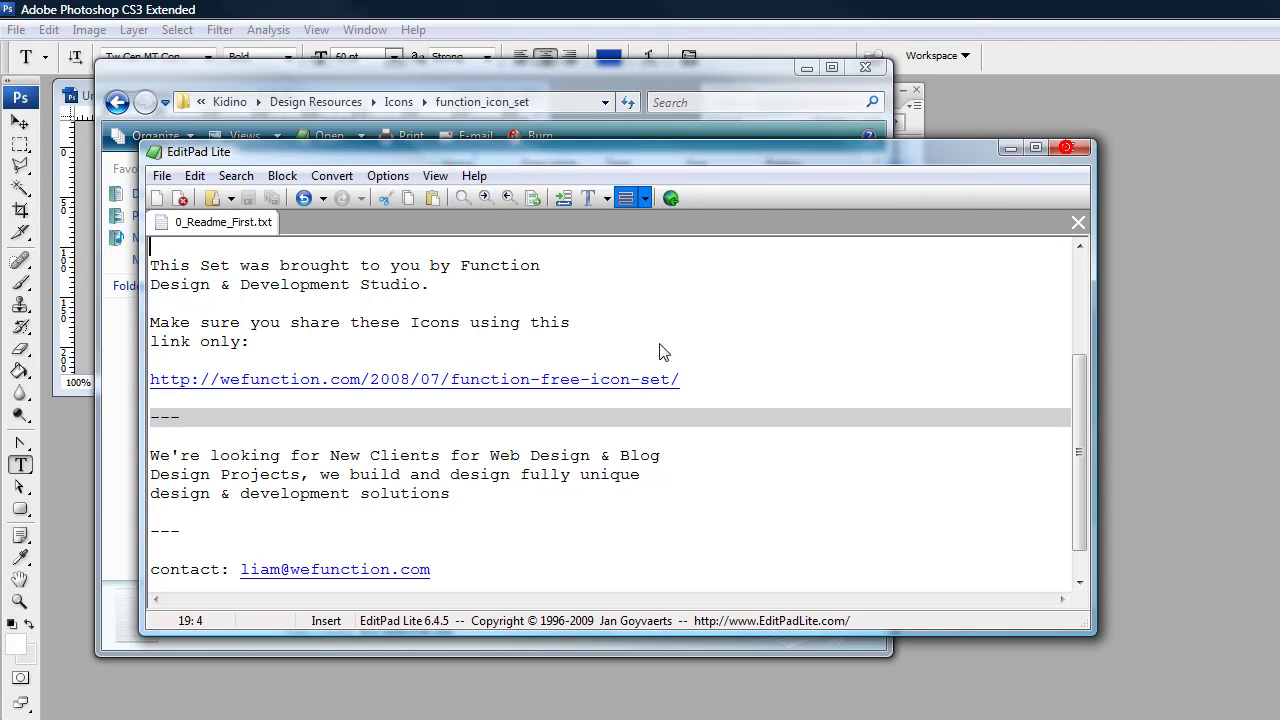
click(1069, 147)
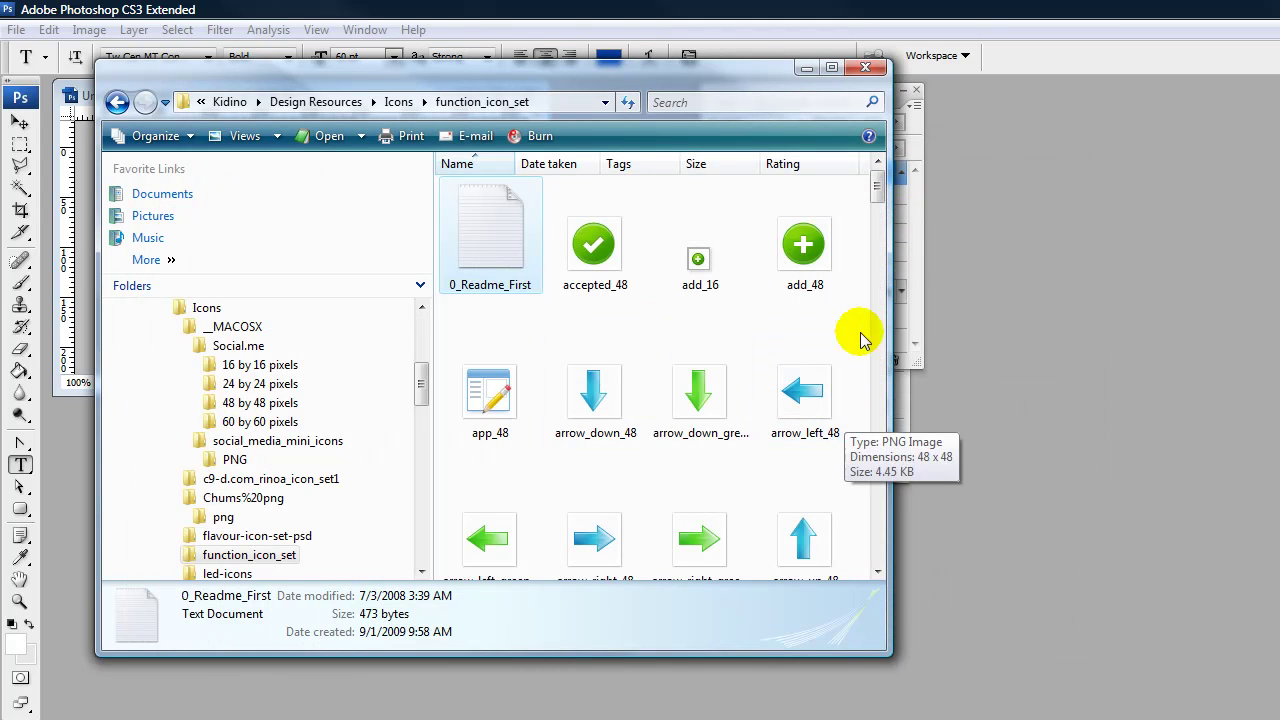
Select the creditcard_paypal and creditcard_visa icons in function_icon_set, moving the folder window aside to uncover the button design
click(855, 287)
scroll(853, 288, down, 10)
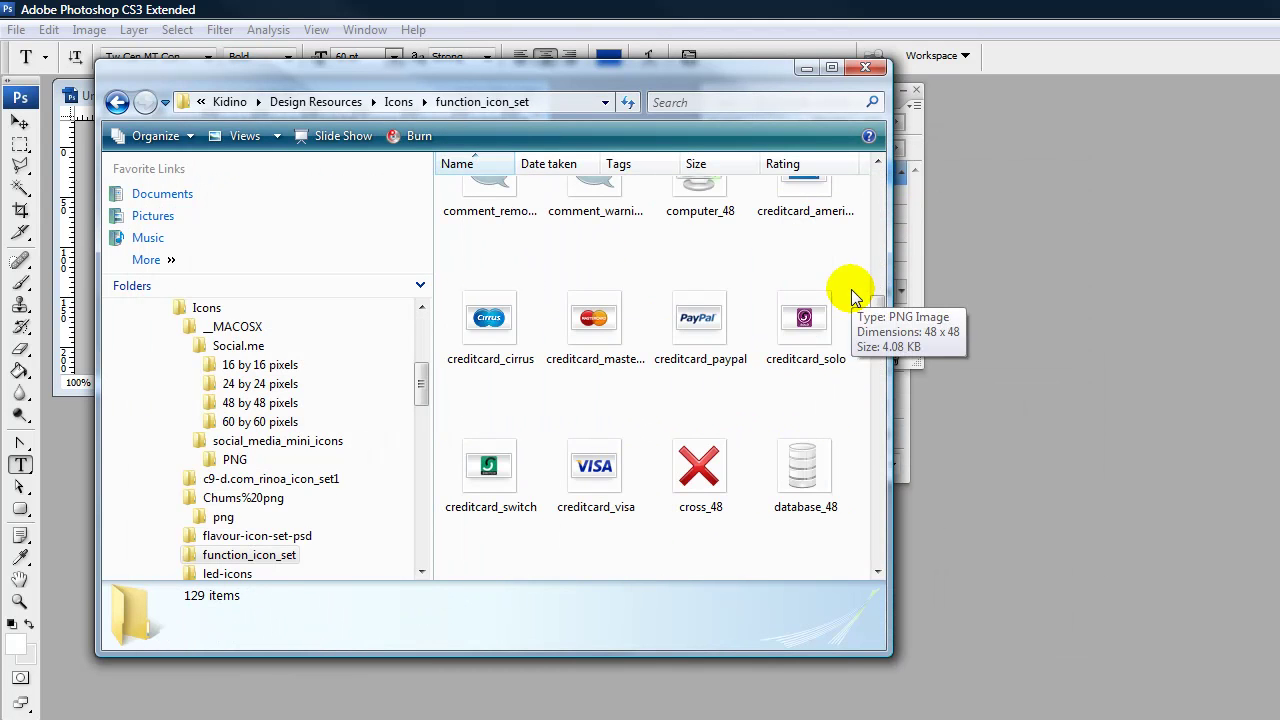
click(716, 323)
drag(706, 75, 1019, 57)
ctrl+click(905, 447)
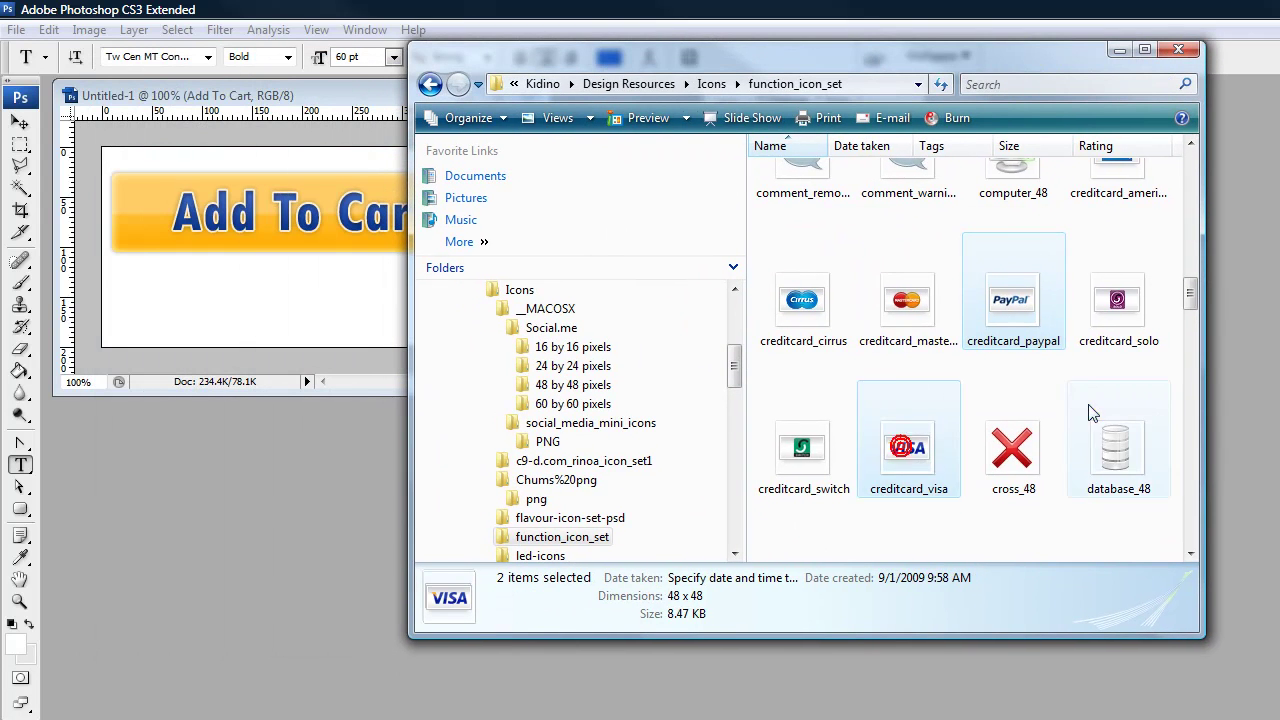
Add the American Express and MasterCard icons to the selection and open all four card icons in Photoshop
scroll(1092, 413, down, 3)
scroll(1092, 413, up, 6)
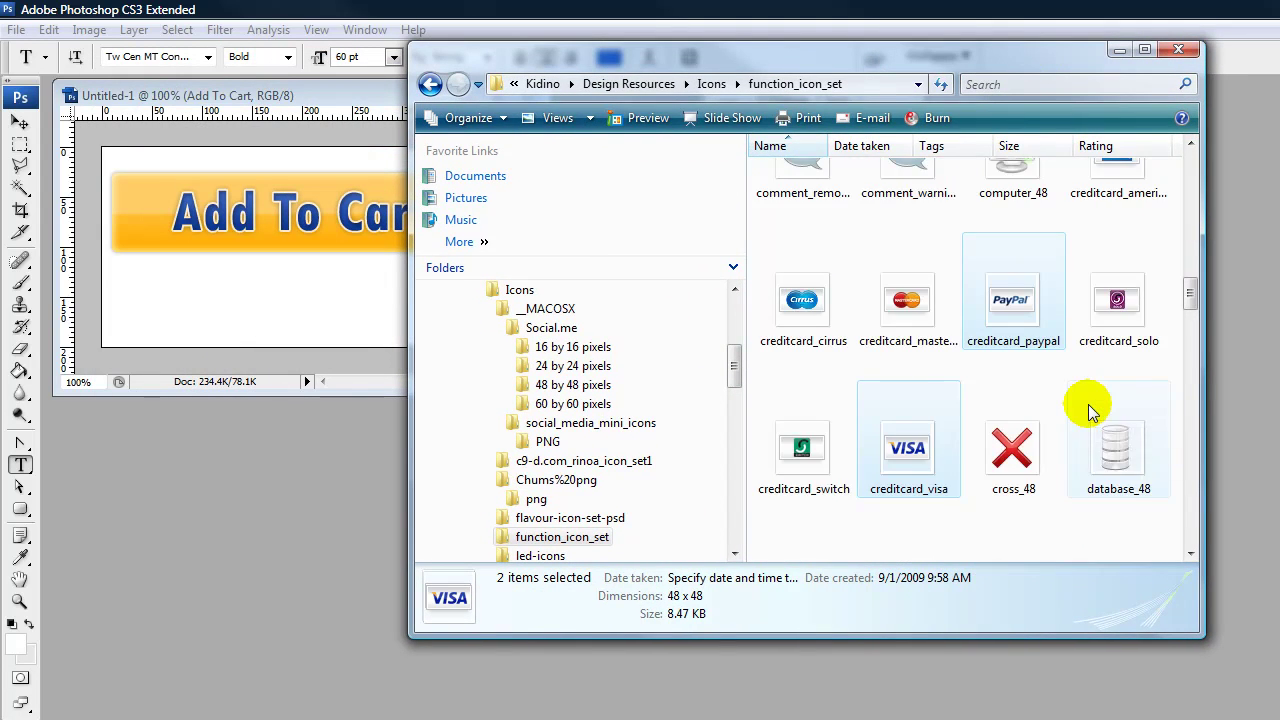
ctrl+click(1120, 396)
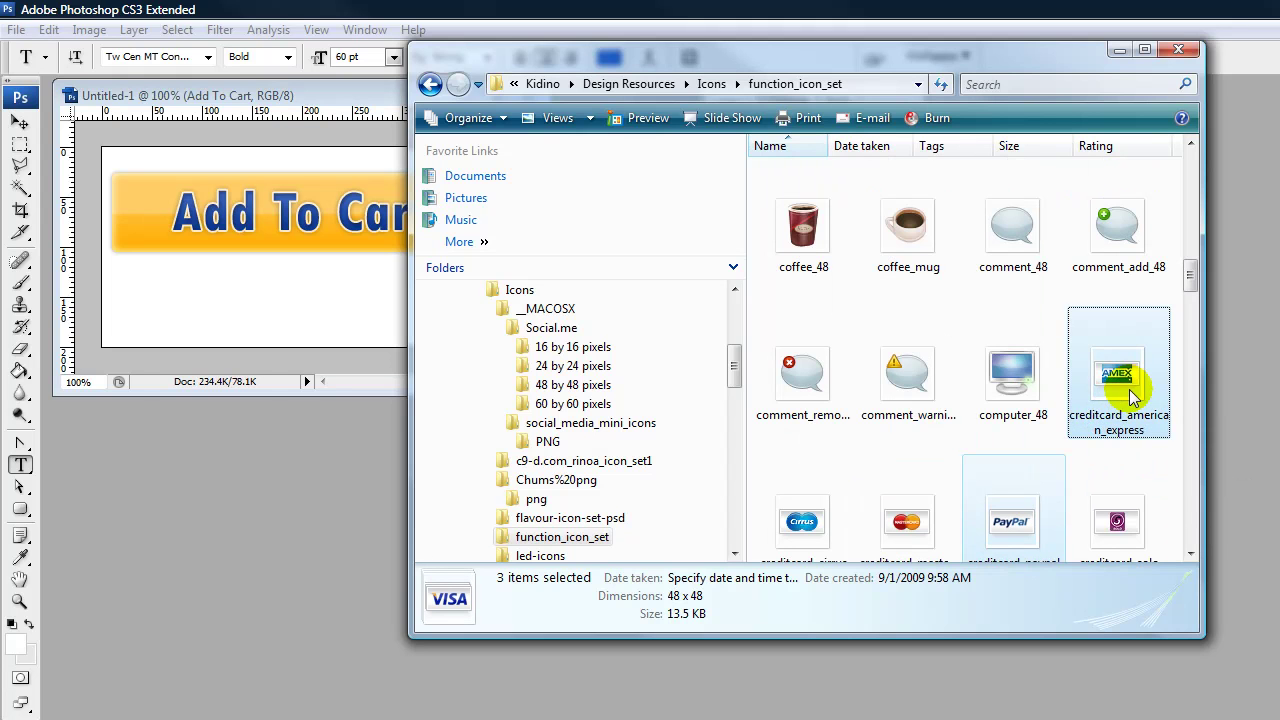
scroll(990, 435, down, 3)
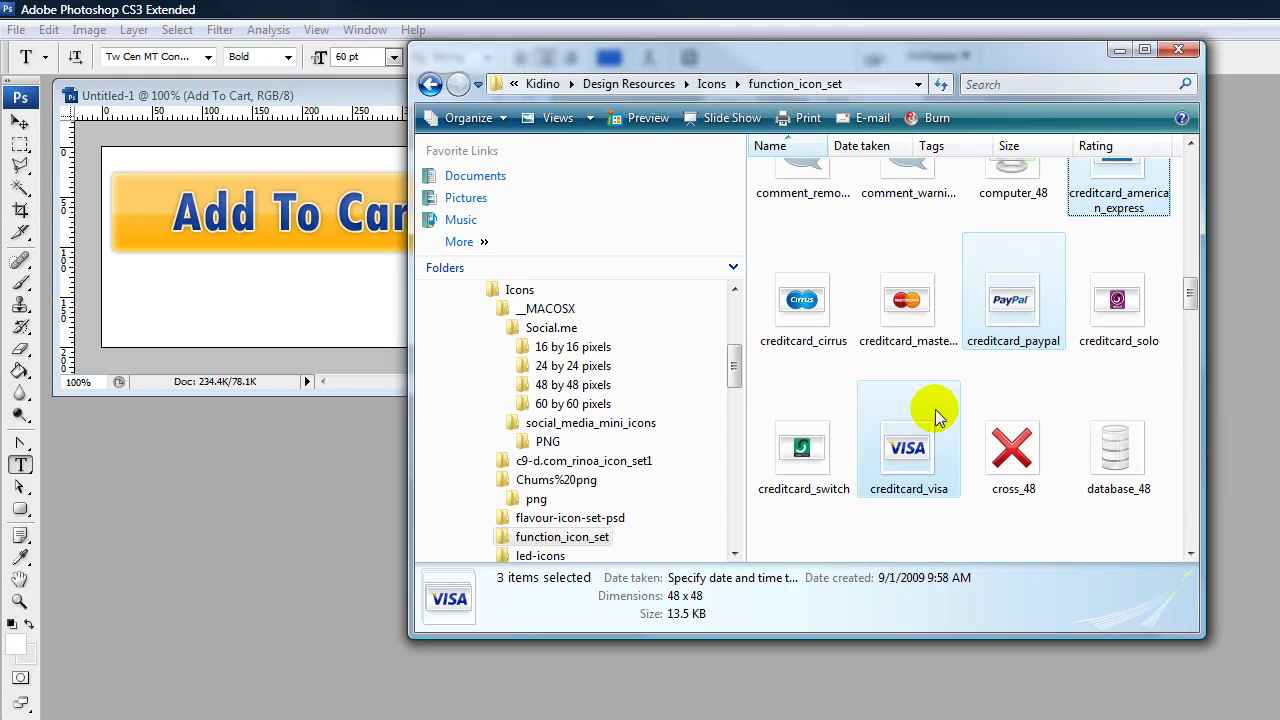
ctrl+click(928, 350)
ctrl+click(1140, 470)
ctrl+click(1140, 470)
ctrl+click(1028, 290)
drag(1028, 290, 323, 474)
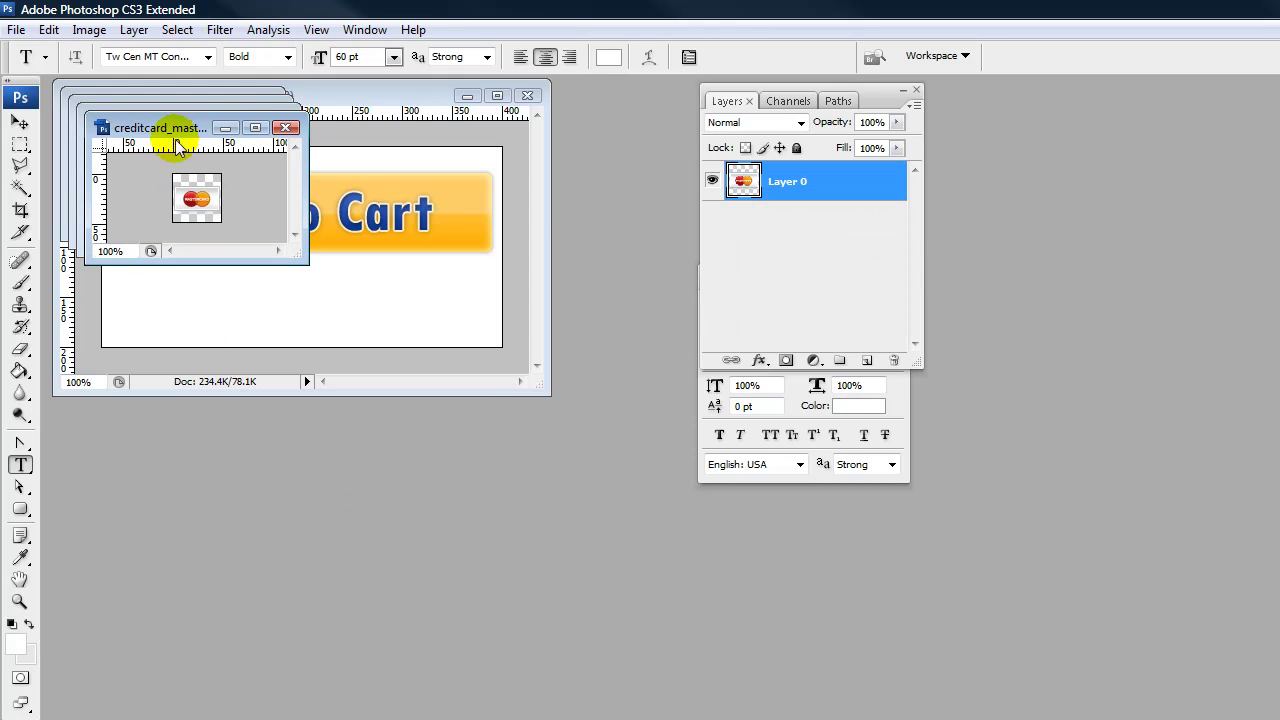
Spread the opened card icon windows apart to uncover the Add To Cart button design
drag(143, 127, 420, 396)
drag(171, 127, 262, 460)
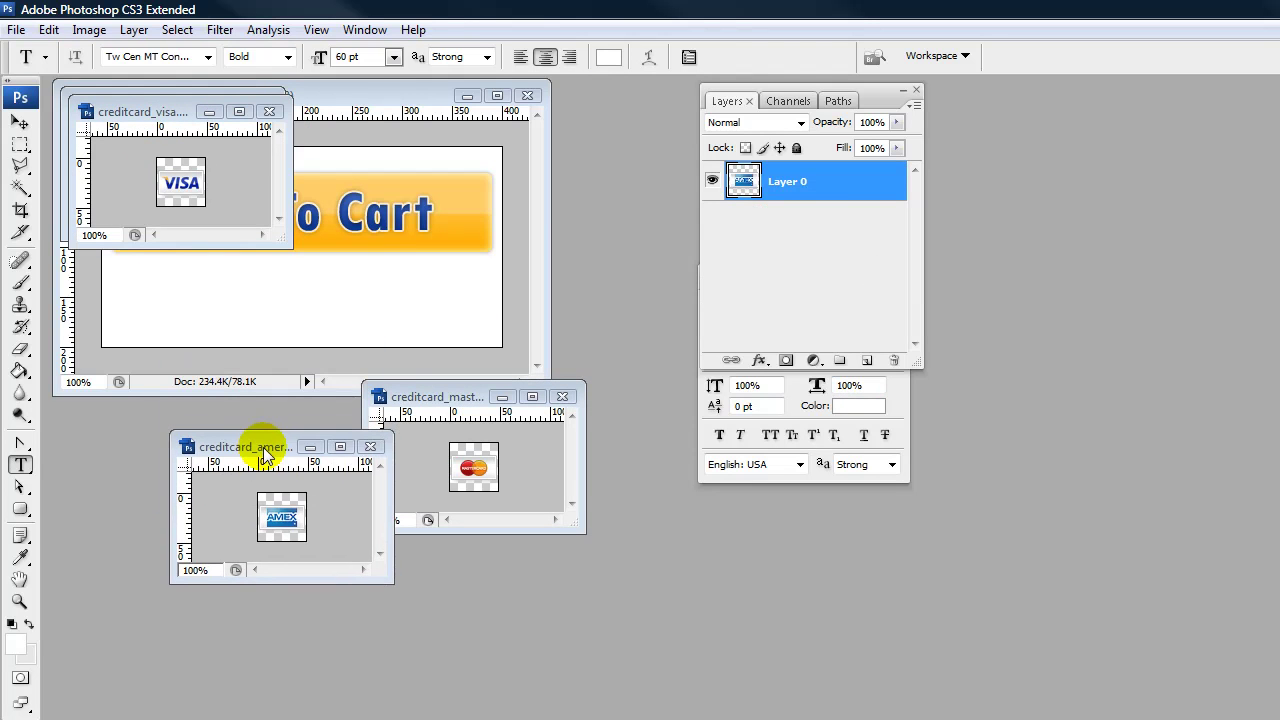
drag(143, 109, 500, 336)
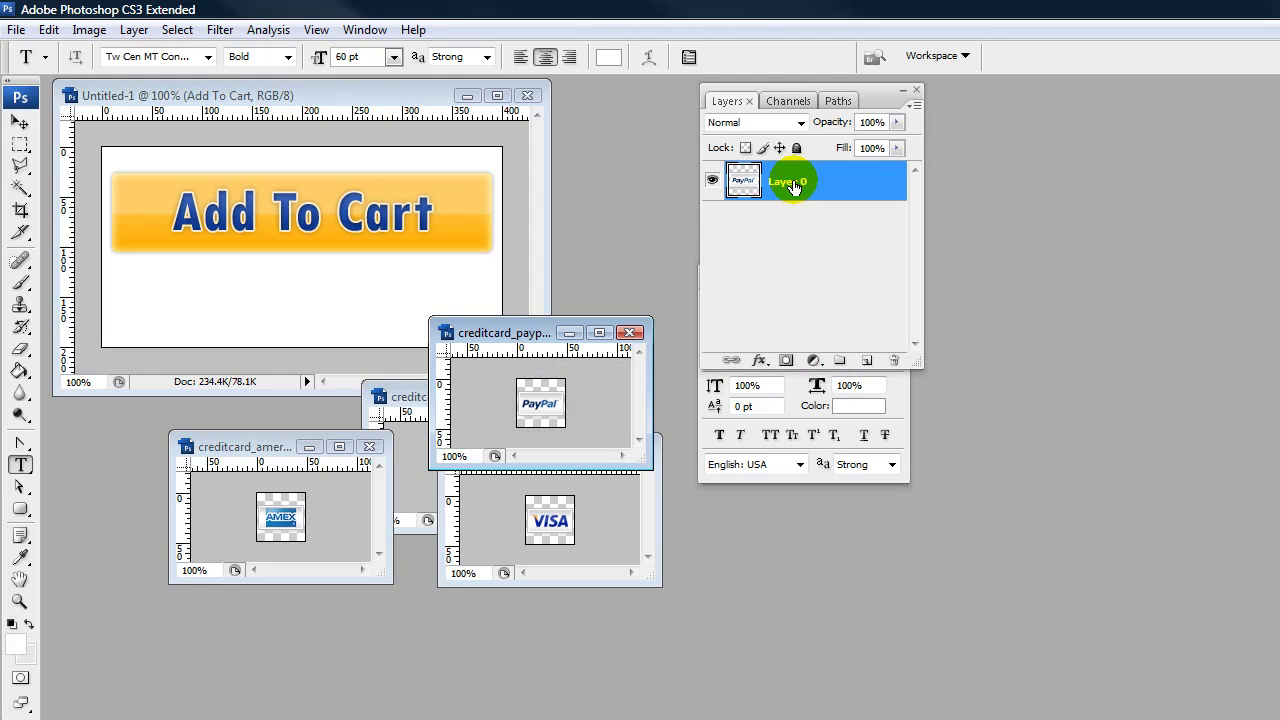
Copy the PayPal icon layer into the design below the button, and close its source file, discarding the stray type layer edits
drag(791, 186, 208, 278)
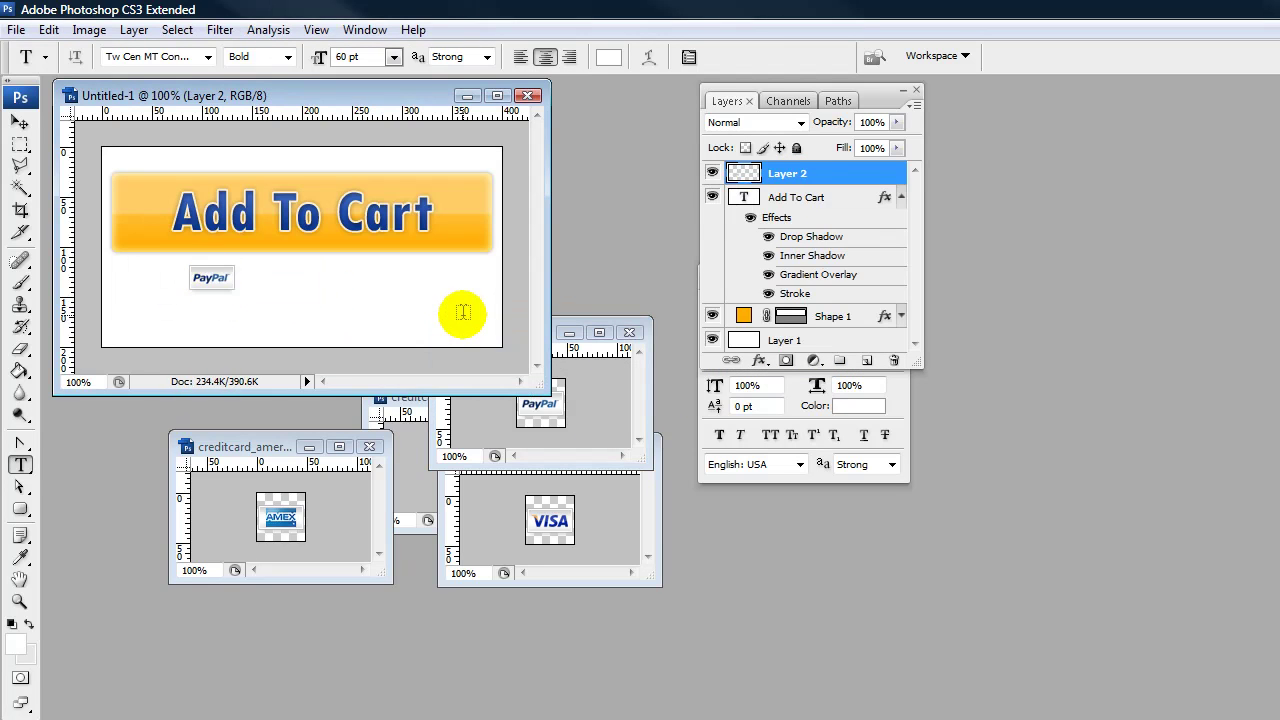
click(596, 372)
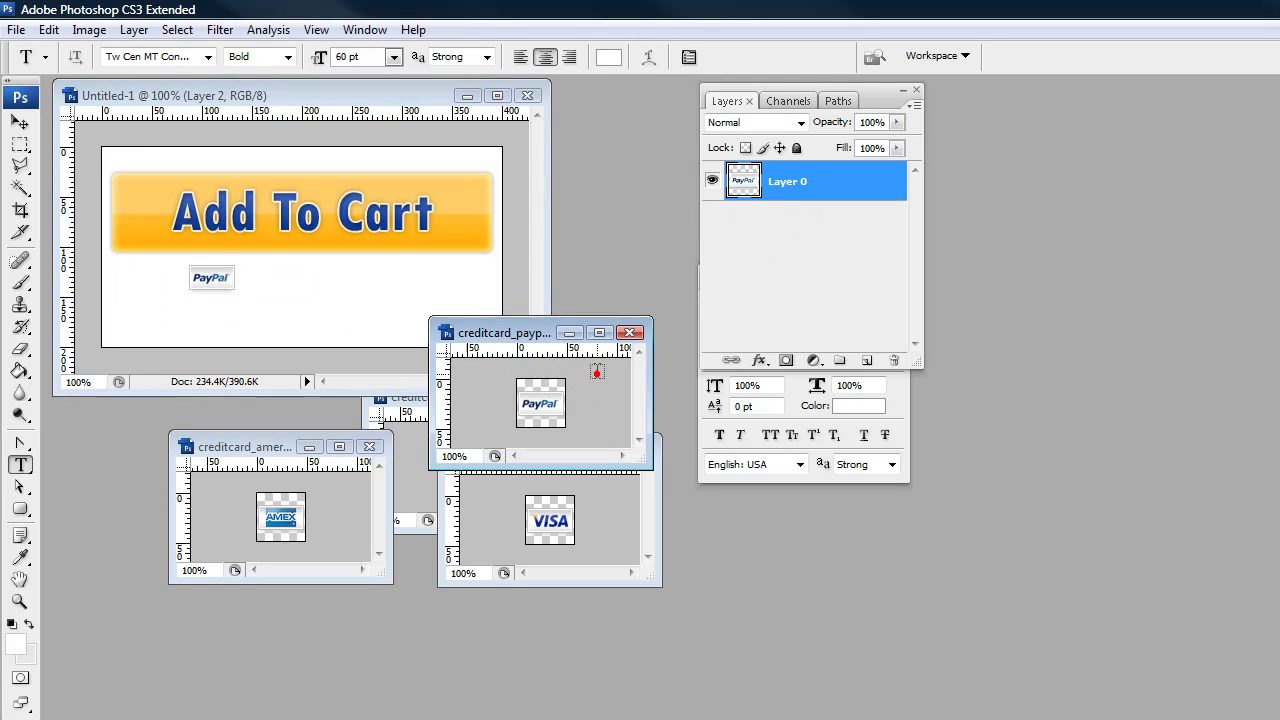
click(638, 332)
click(797, 328)
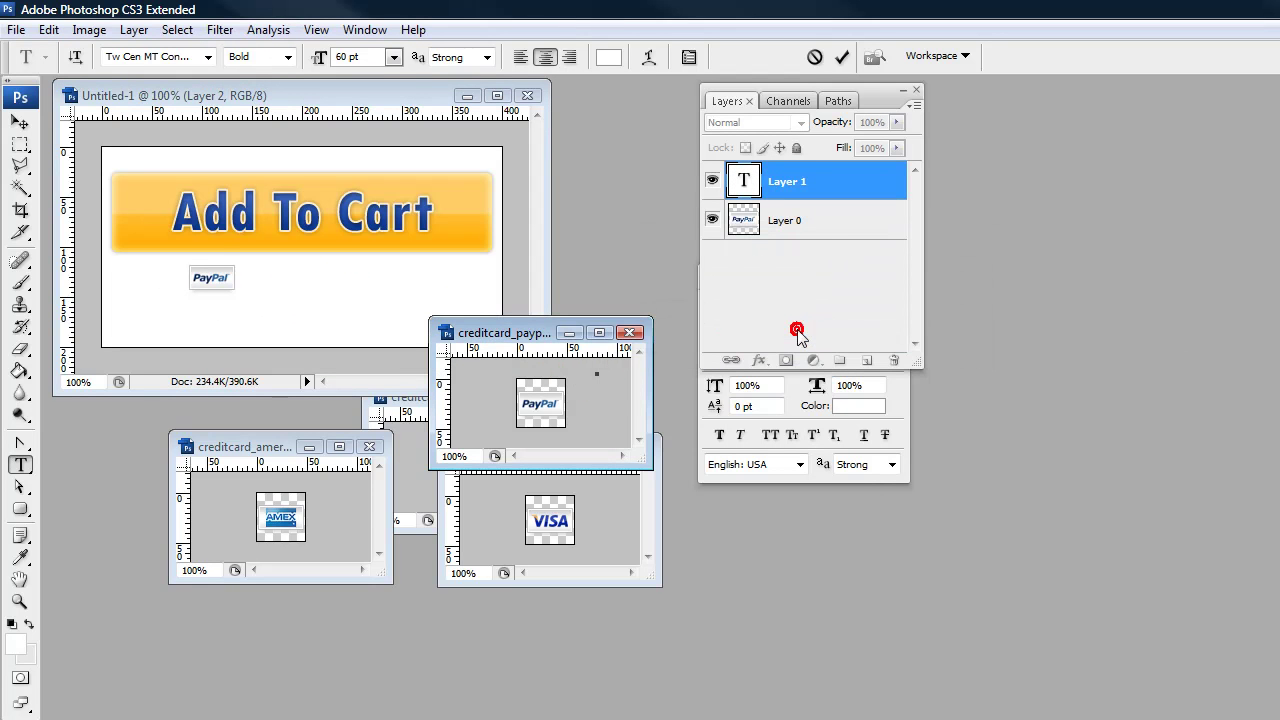
click(622, 333)
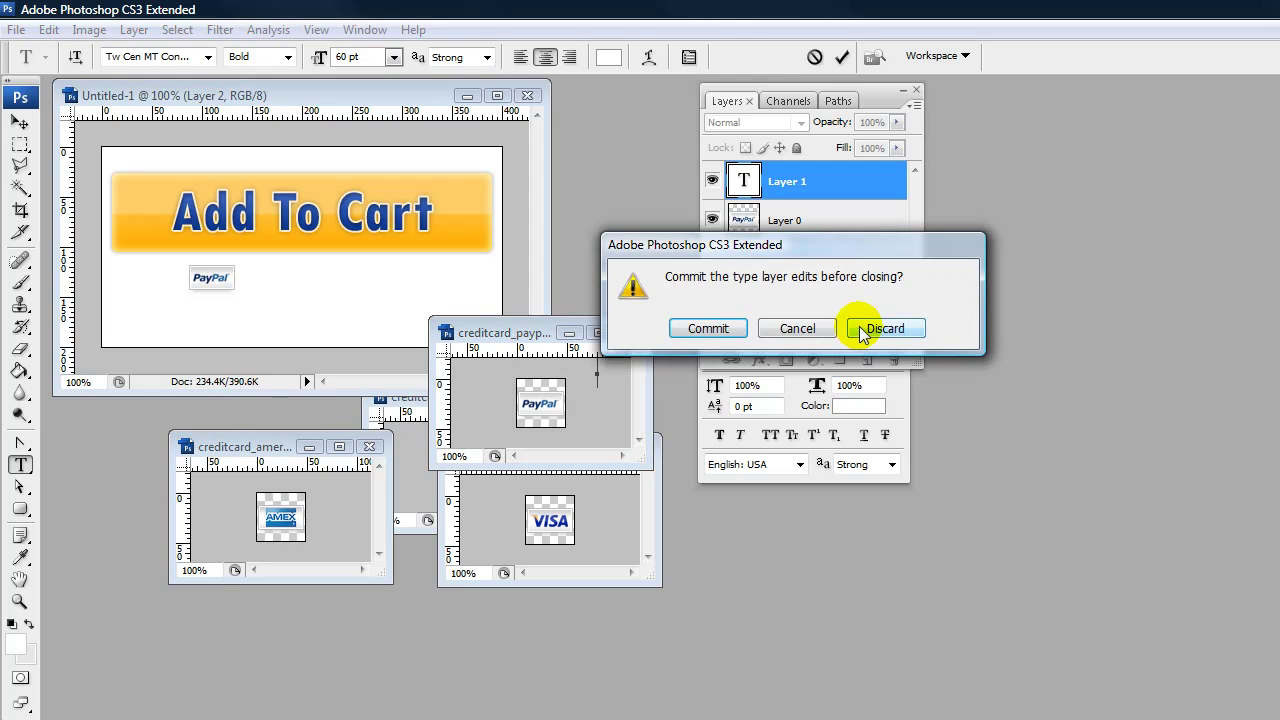
click(866, 329)
Copy the Visa icon layer into the design beside the PayPal icon and close the Visa source file
drag(543, 447, 540, 281)
drag(743, 182, 292, 294)
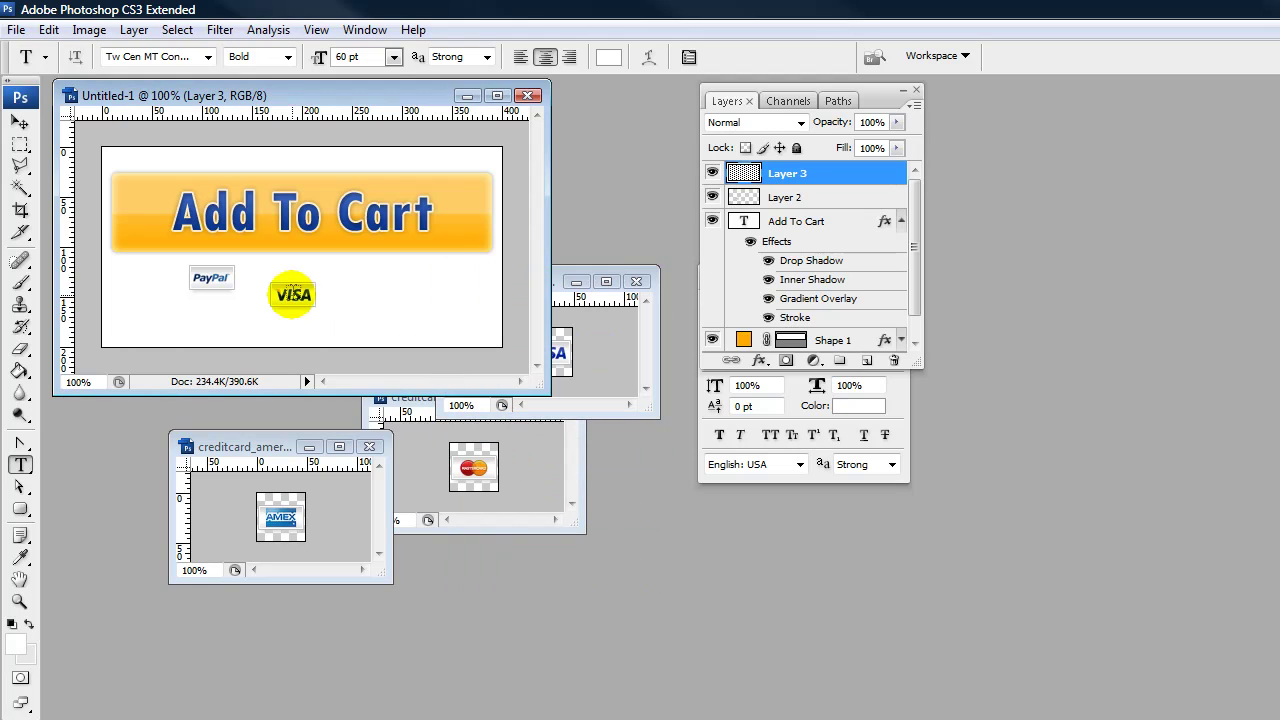
click(636, 281)
Copy the MasterCard icon's Layer 0 into the design beyond the Visa icon and close creditcard_mastercard.png without saving changes
click(530, 447)
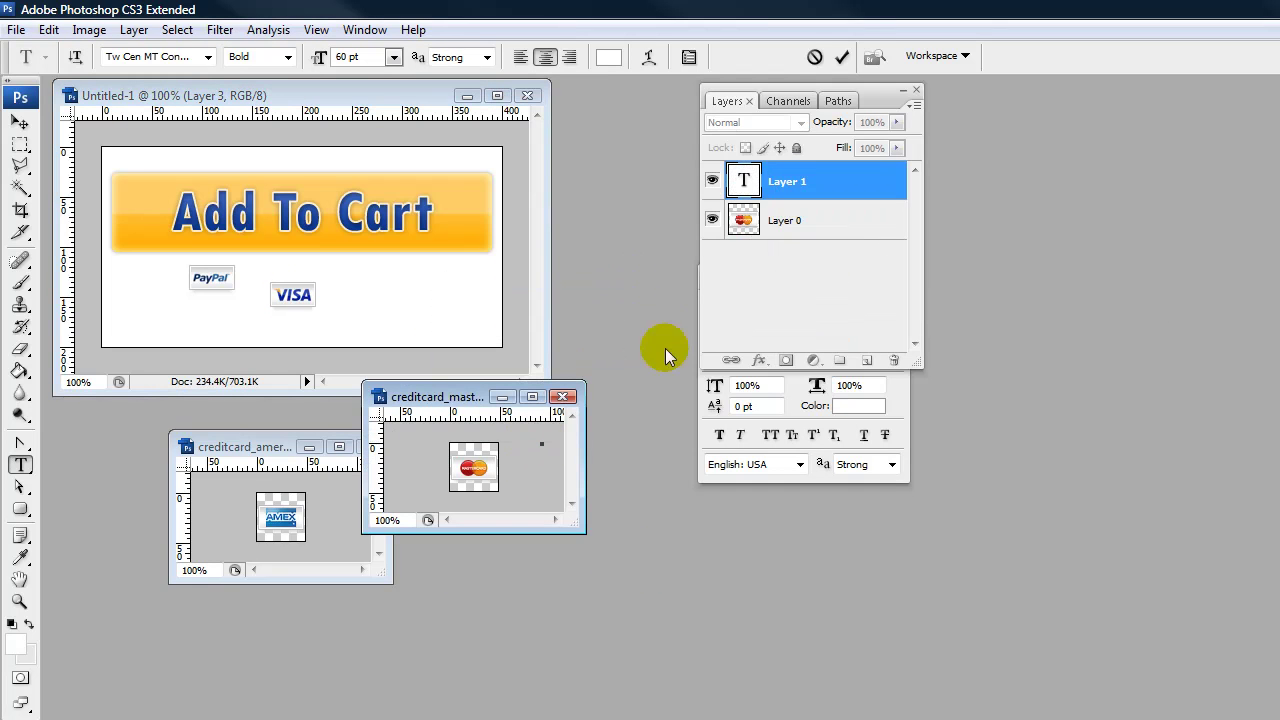
click(781, 224)
drag(781, 224, 411, 301)
click(540, 420)
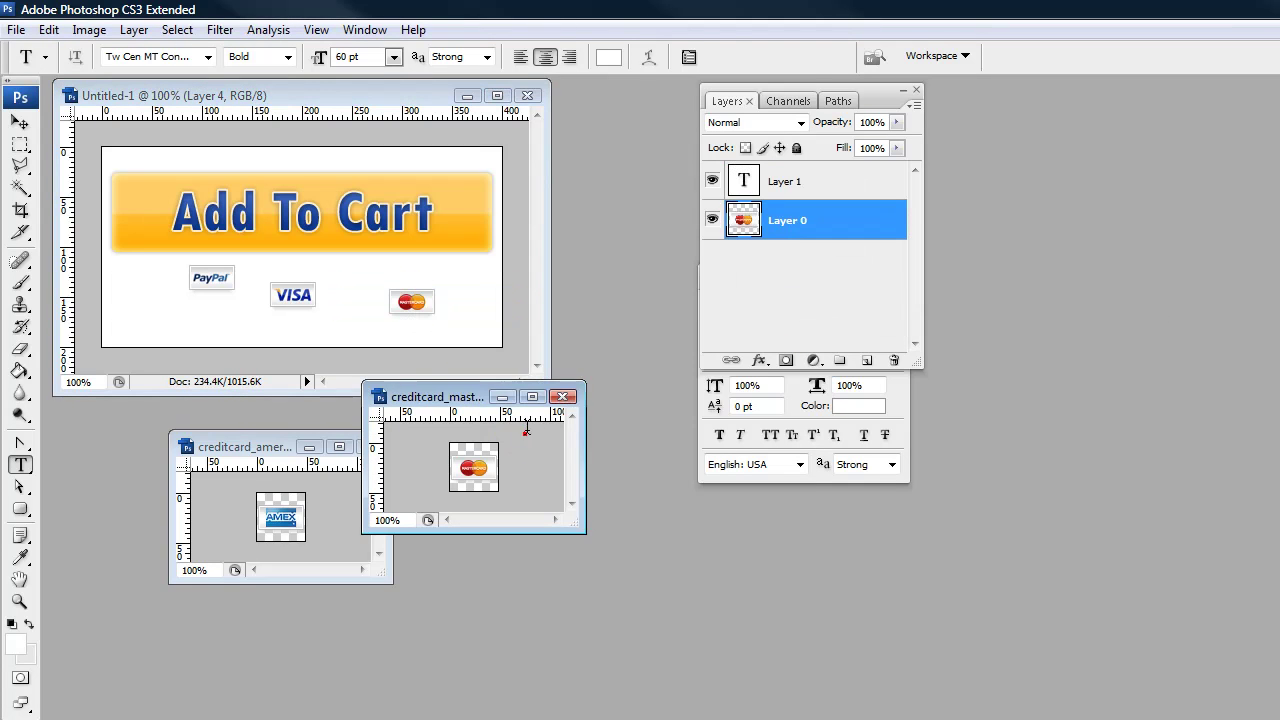
click(562, 396)
click(855, 329)
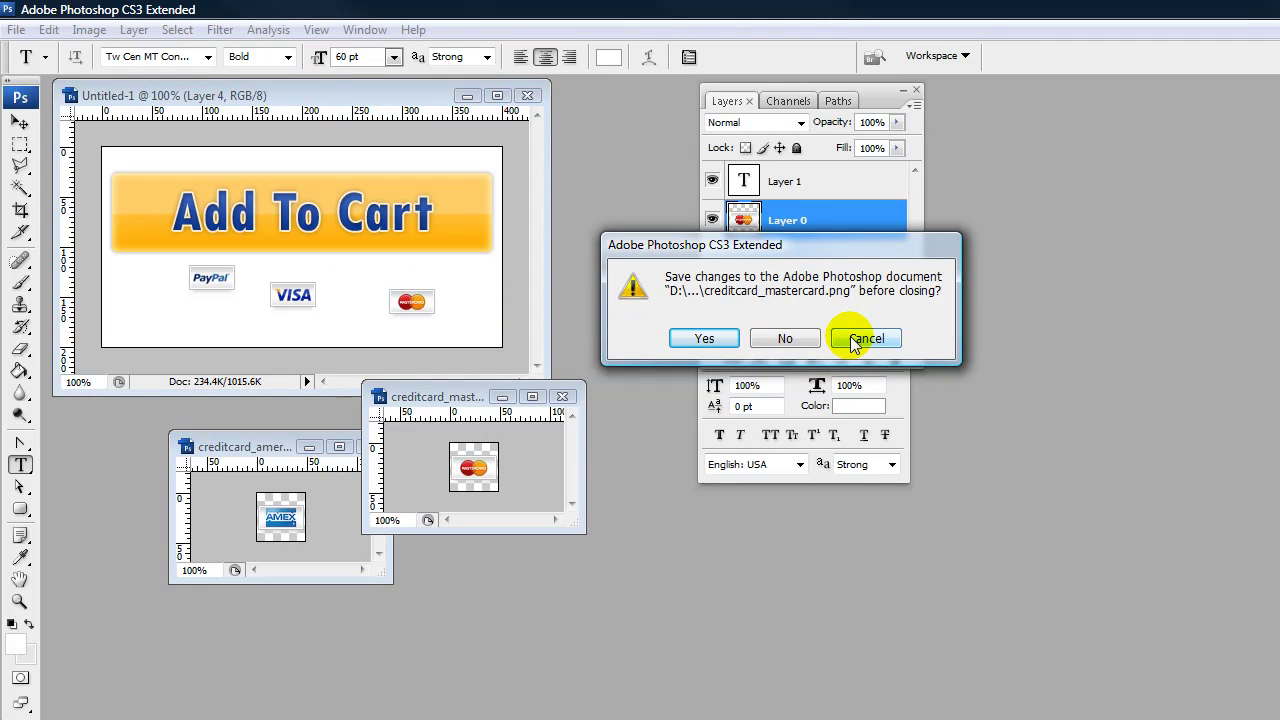
click(785, 338)
Copy the American Express icon layer into the design beyond the MasterCard icon and close its source file, discarding the type layer edits
click(290, 452)
drag(290, 452, 578, 366)
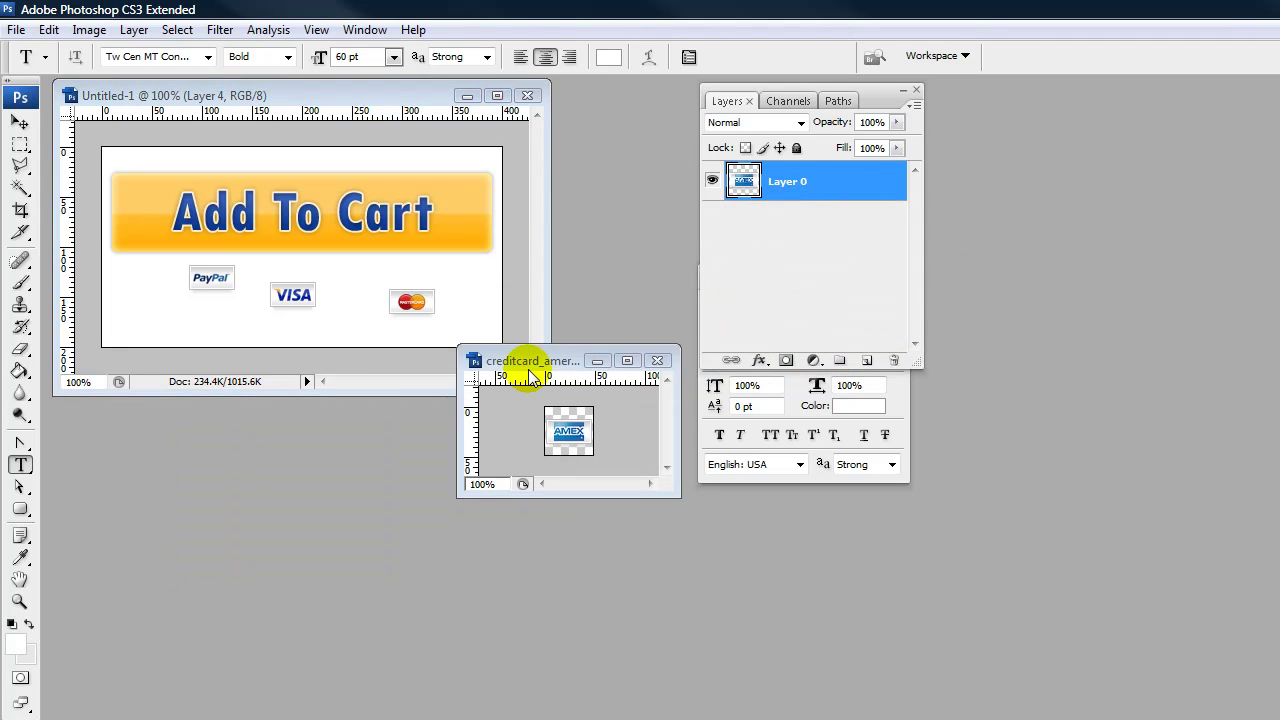
drag(749, 180, 490, 292)
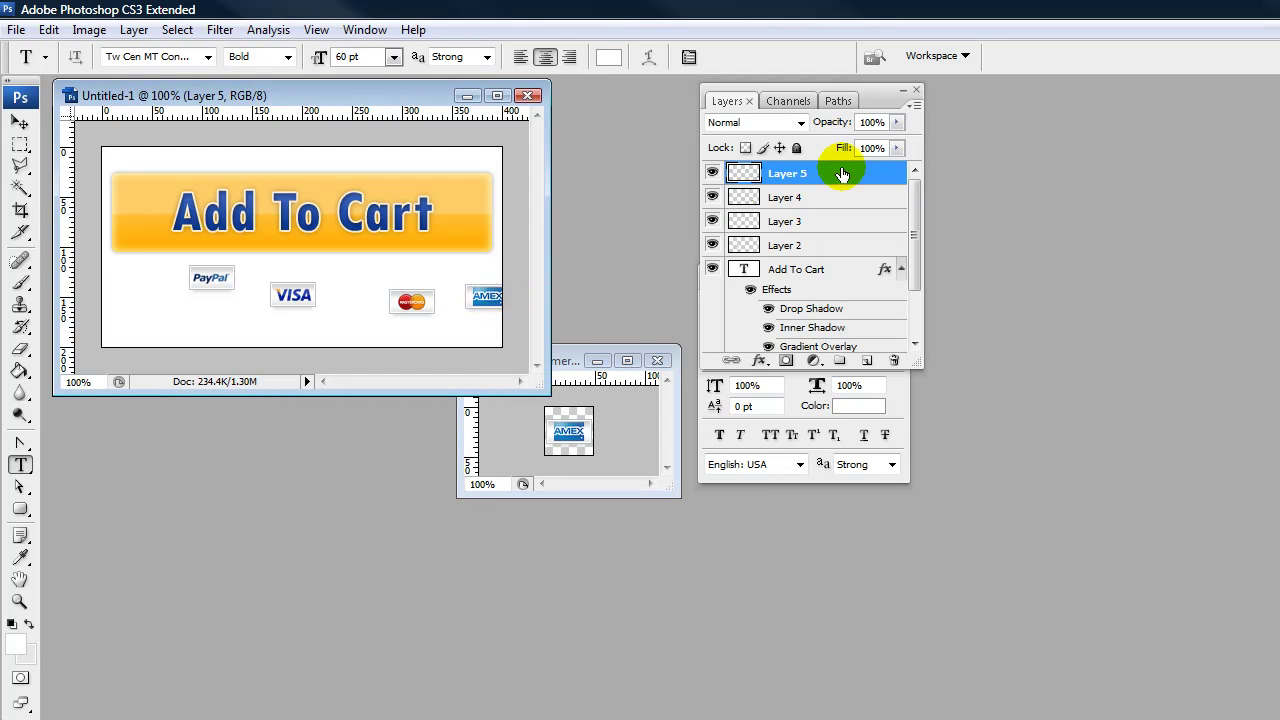
click(631, 413)
click(659, 361)
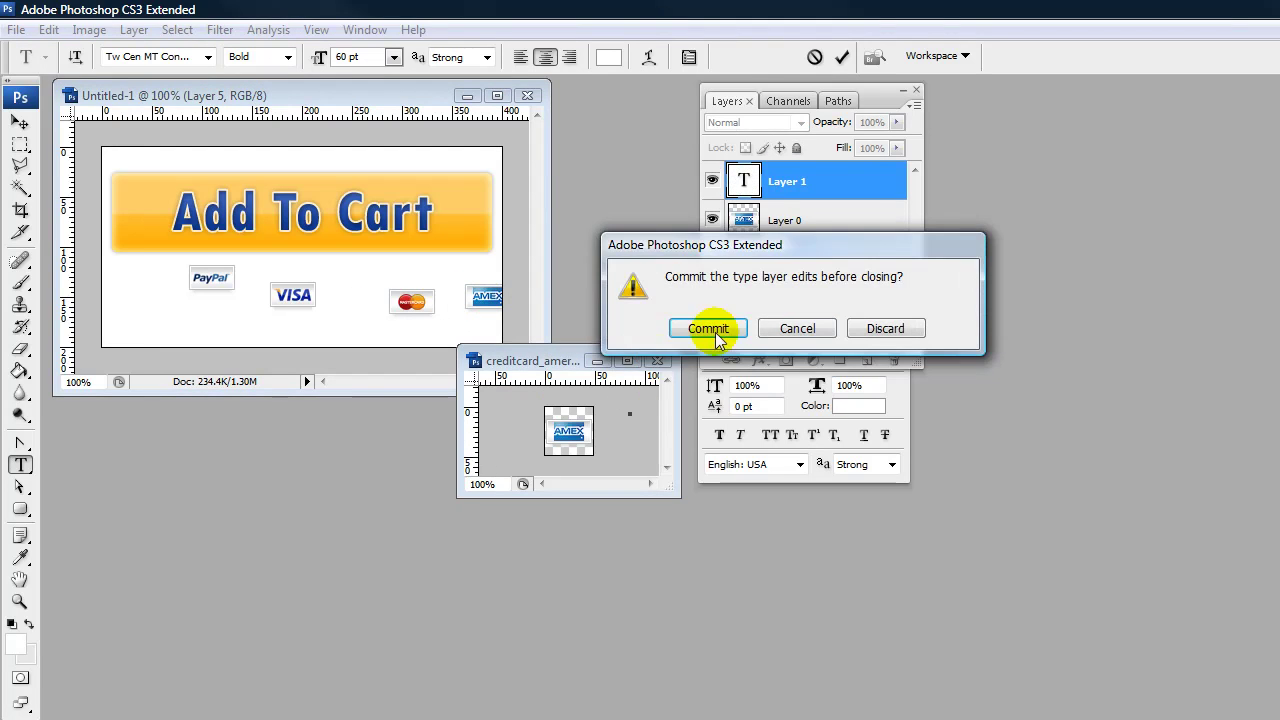
click(882, 329)
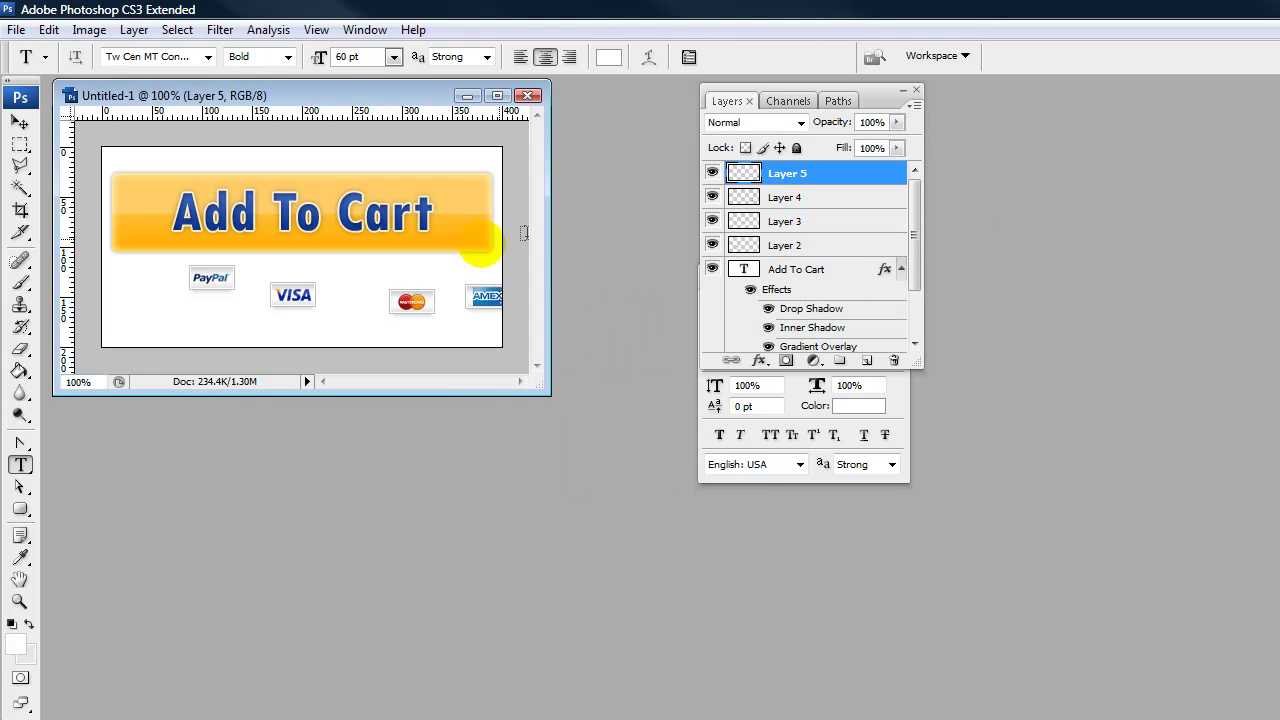
Align the top edges of the four card icon layers, Layer 2 to Layer 5, and distribute them by horizontal centers
click(812, 245)
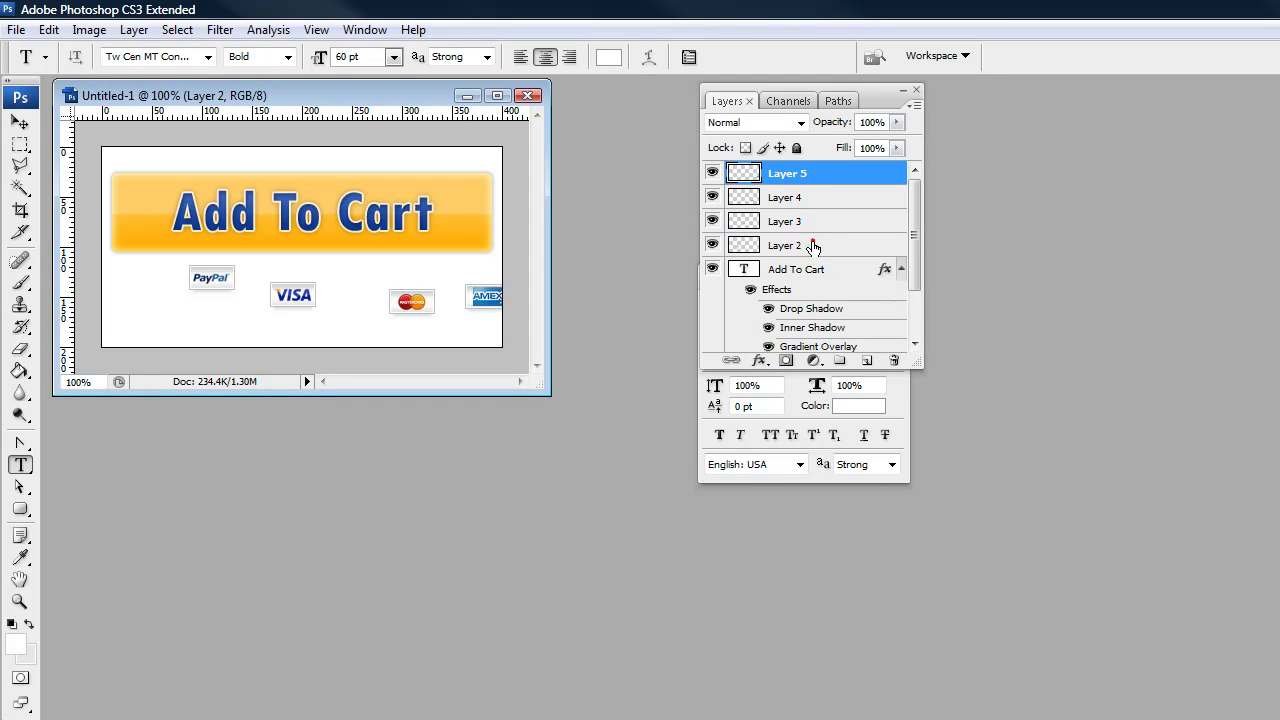
shift+click(830, 178)
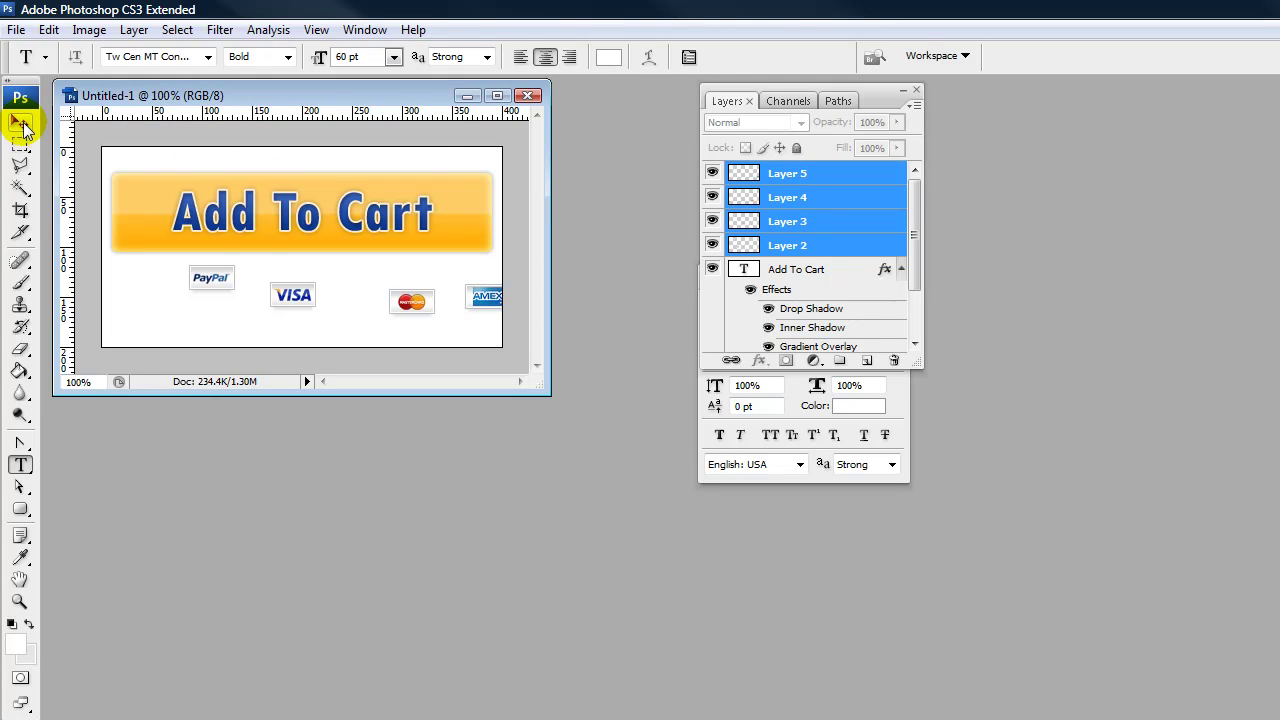
click(840, 245)
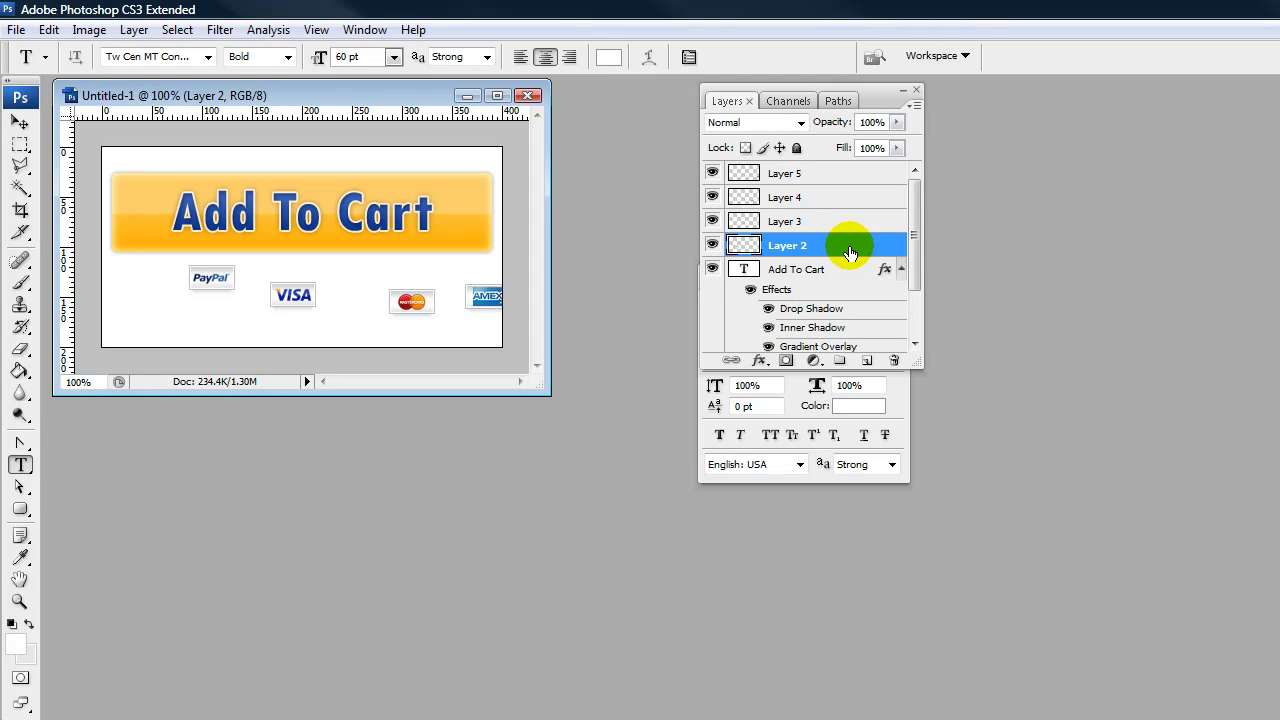
shift+click(853, 185)
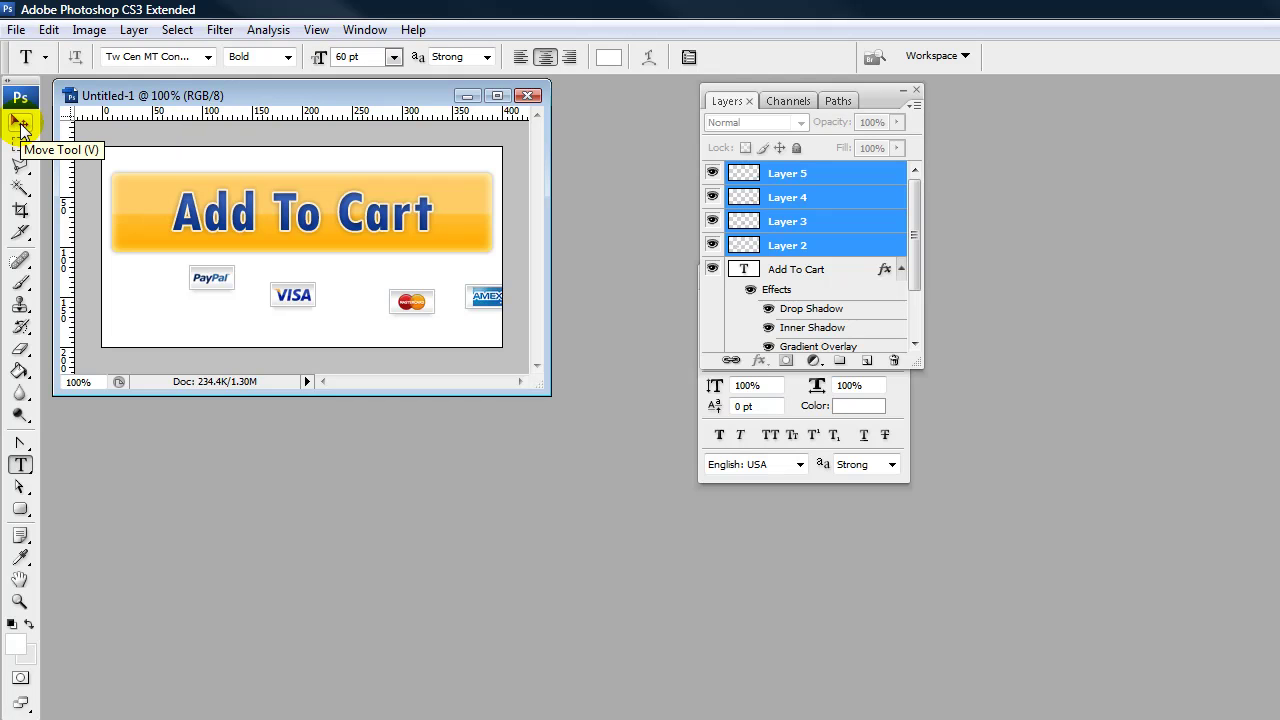
click(20, 124)
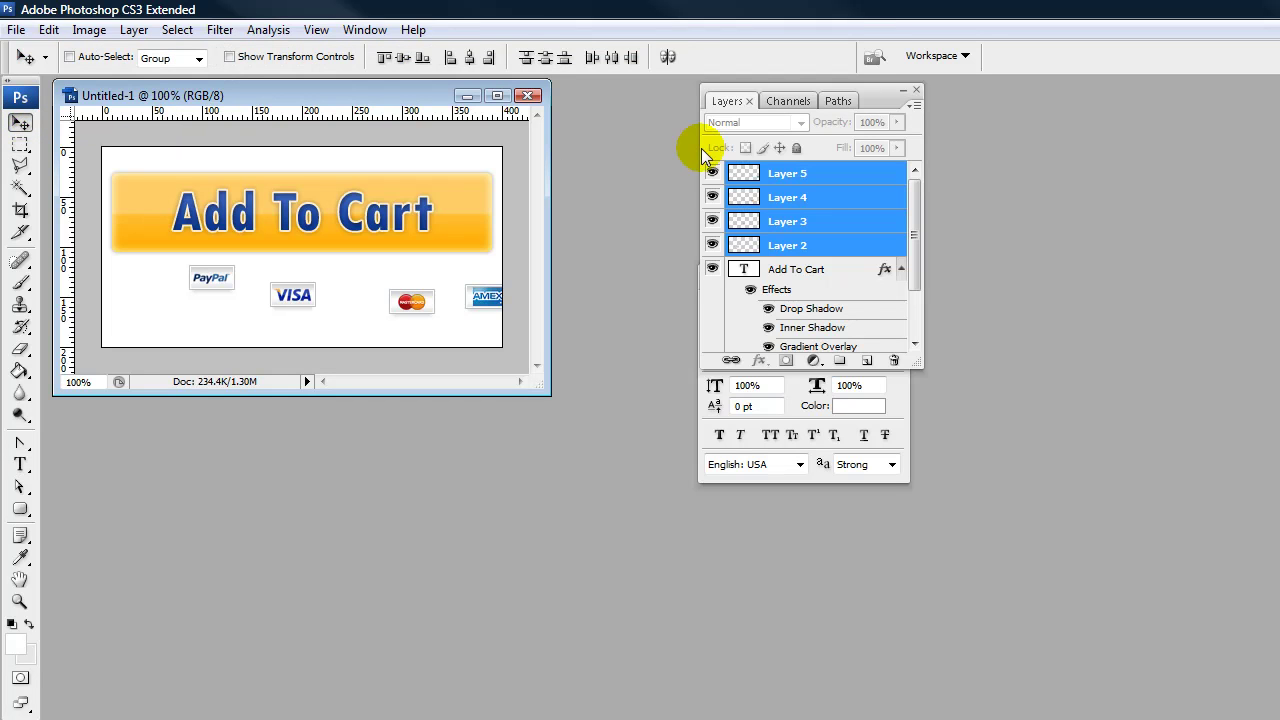
click(385, 58)
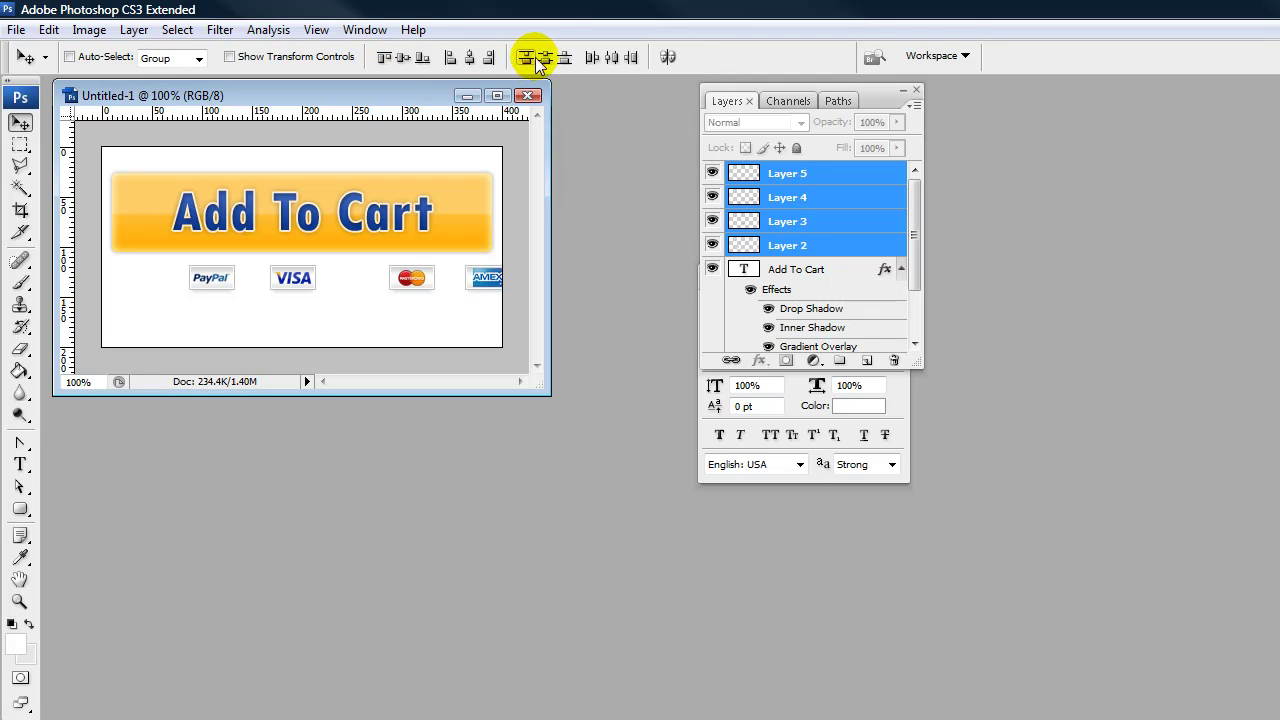
click(611, 58)
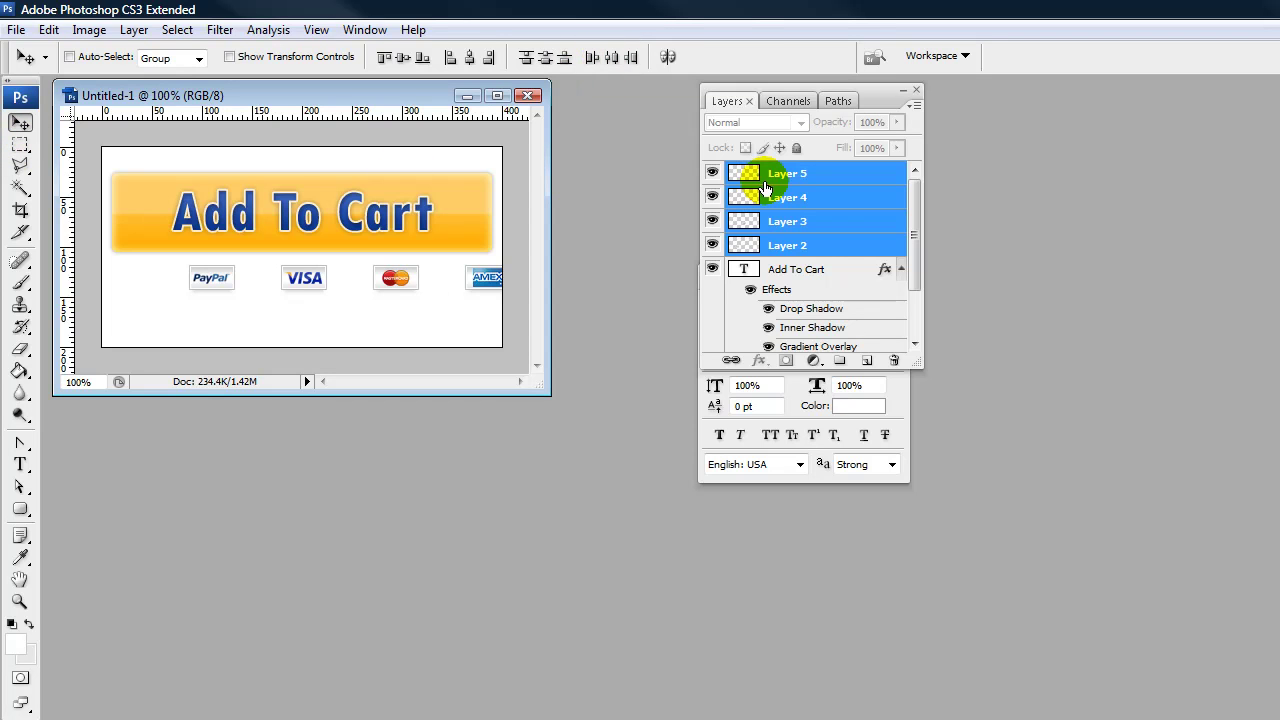
Shift the row of icons left fully onto the canvas, and move the AMEX and MasterCard icons closer to the Visa icon
drag(494, 284, 441, 283)
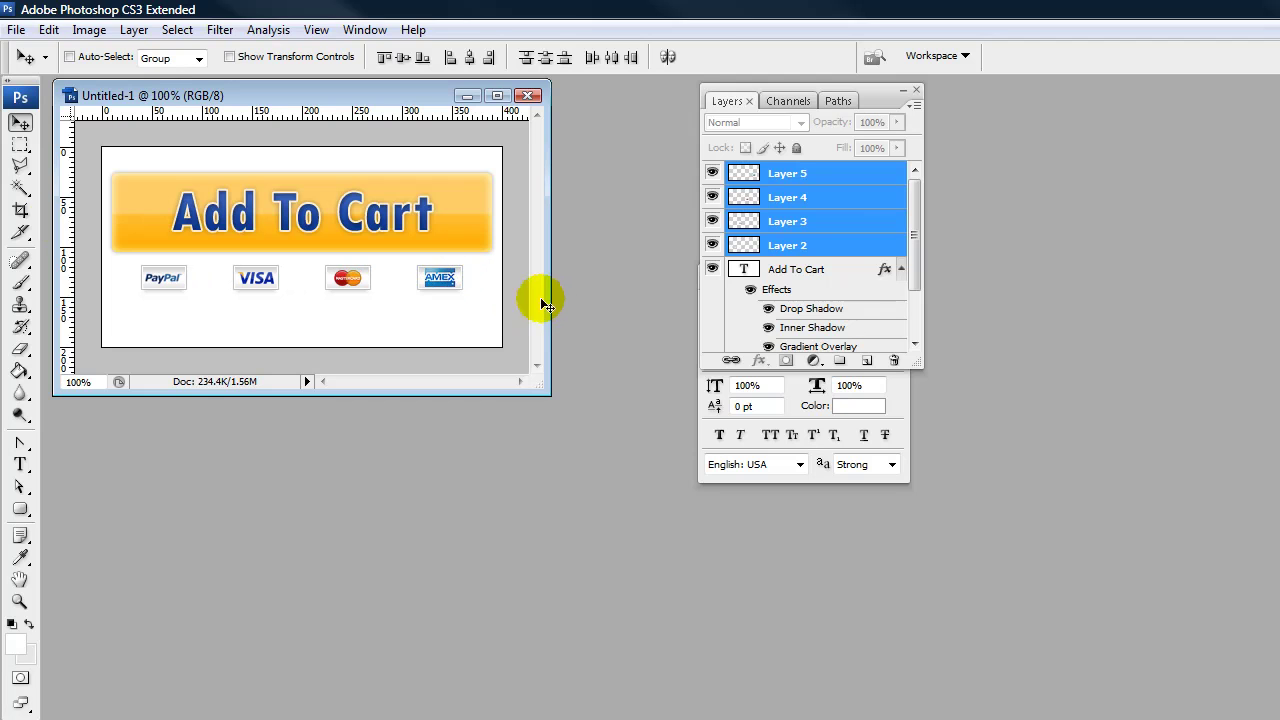
click(853, 183)
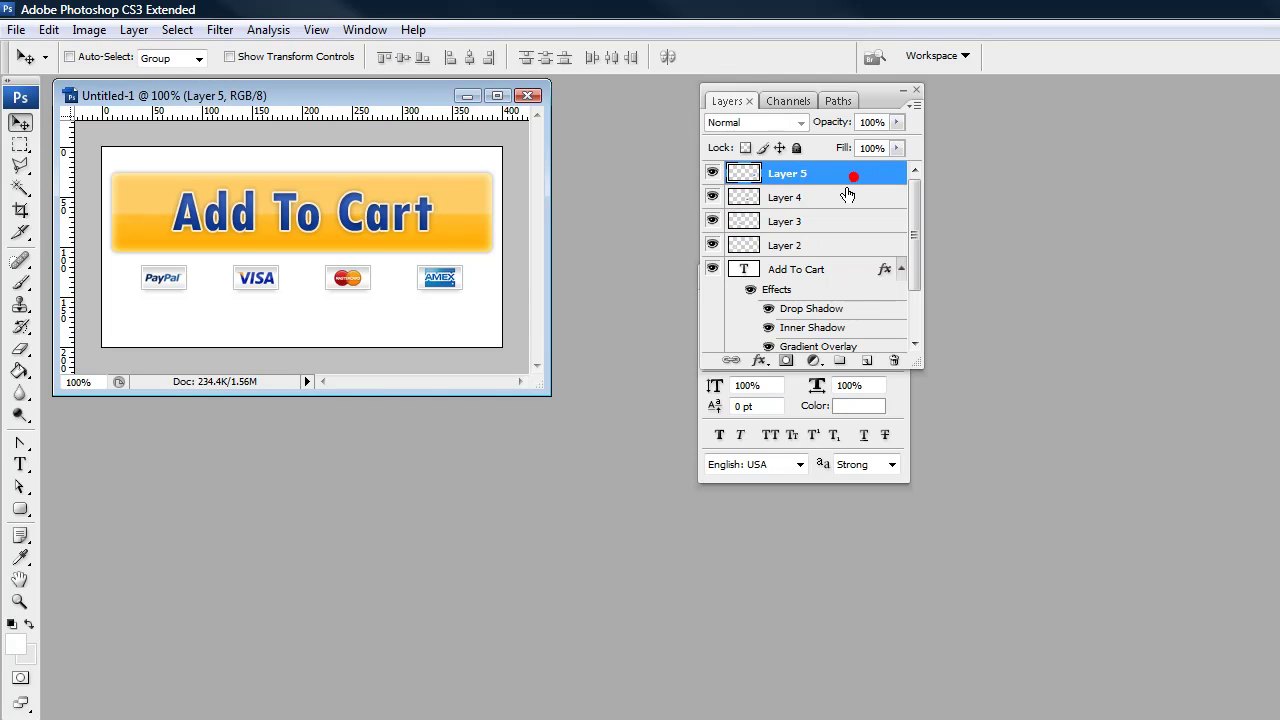
drag(437, 297, 298, 292)
click(847, 200)
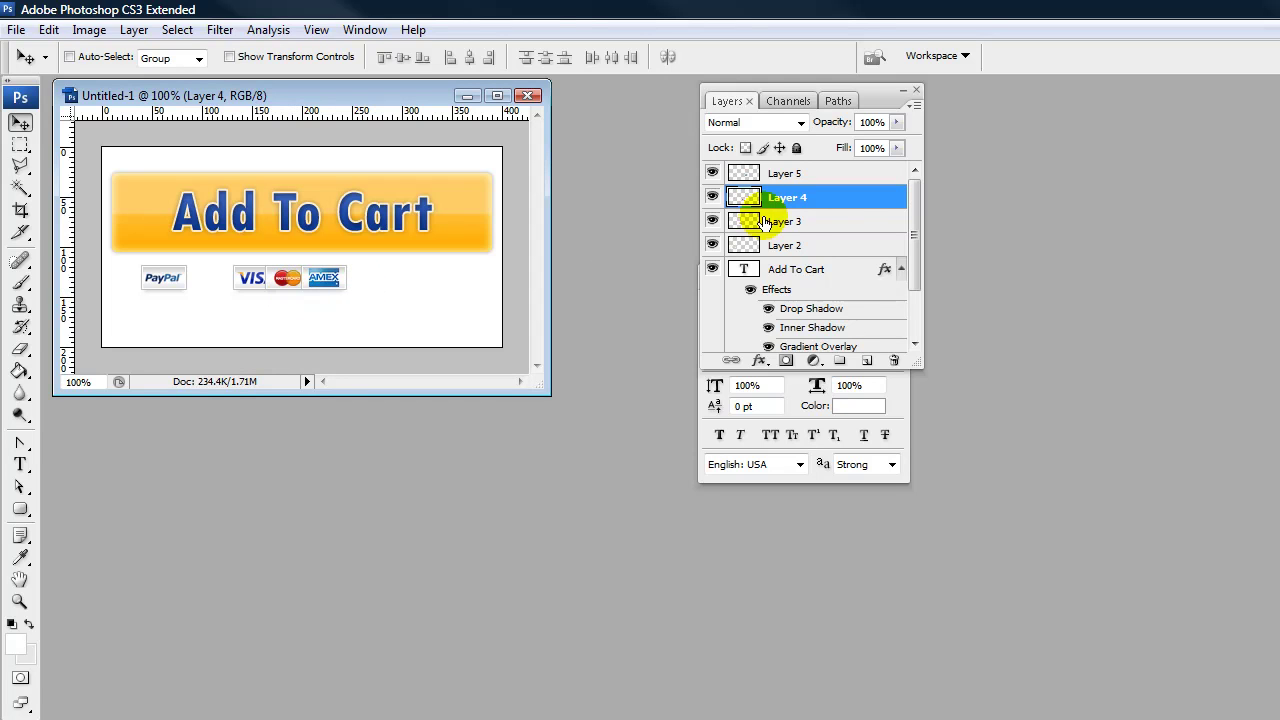
Distribute the four card icon layers by horizontal centers again and move the row to the middle beneath the button
click(851, 181)
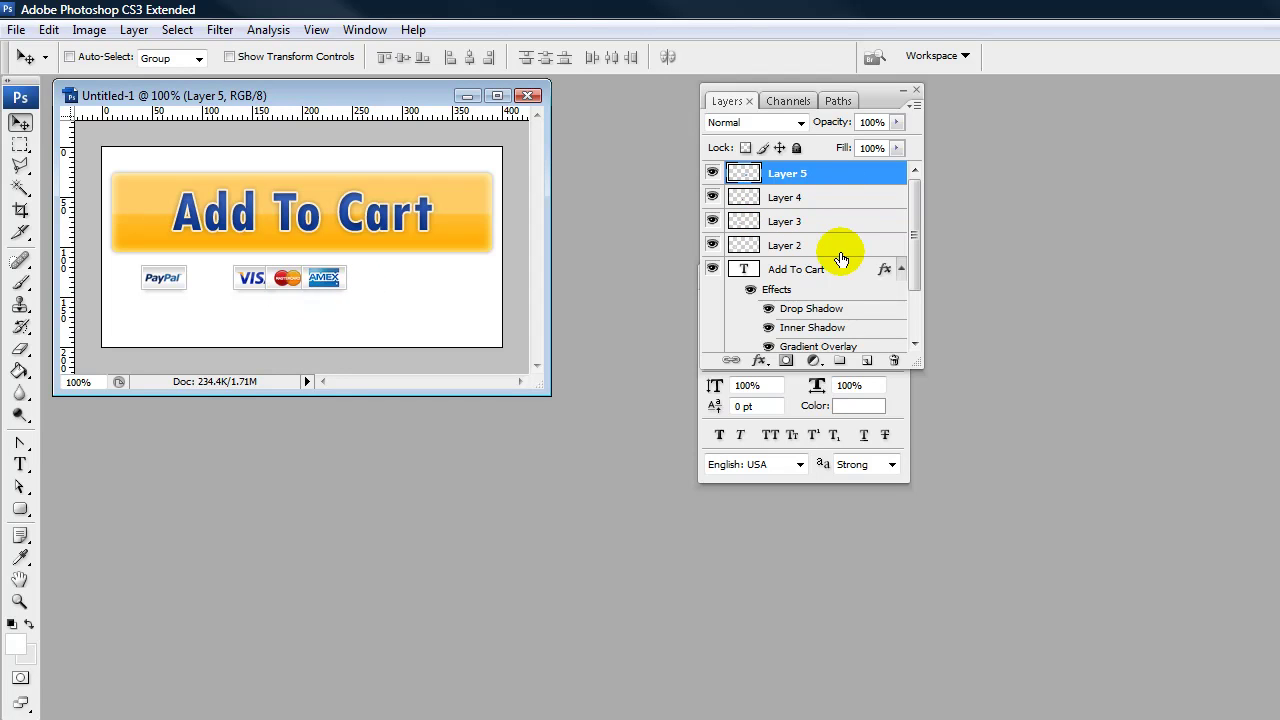
shift+click(839, 248)
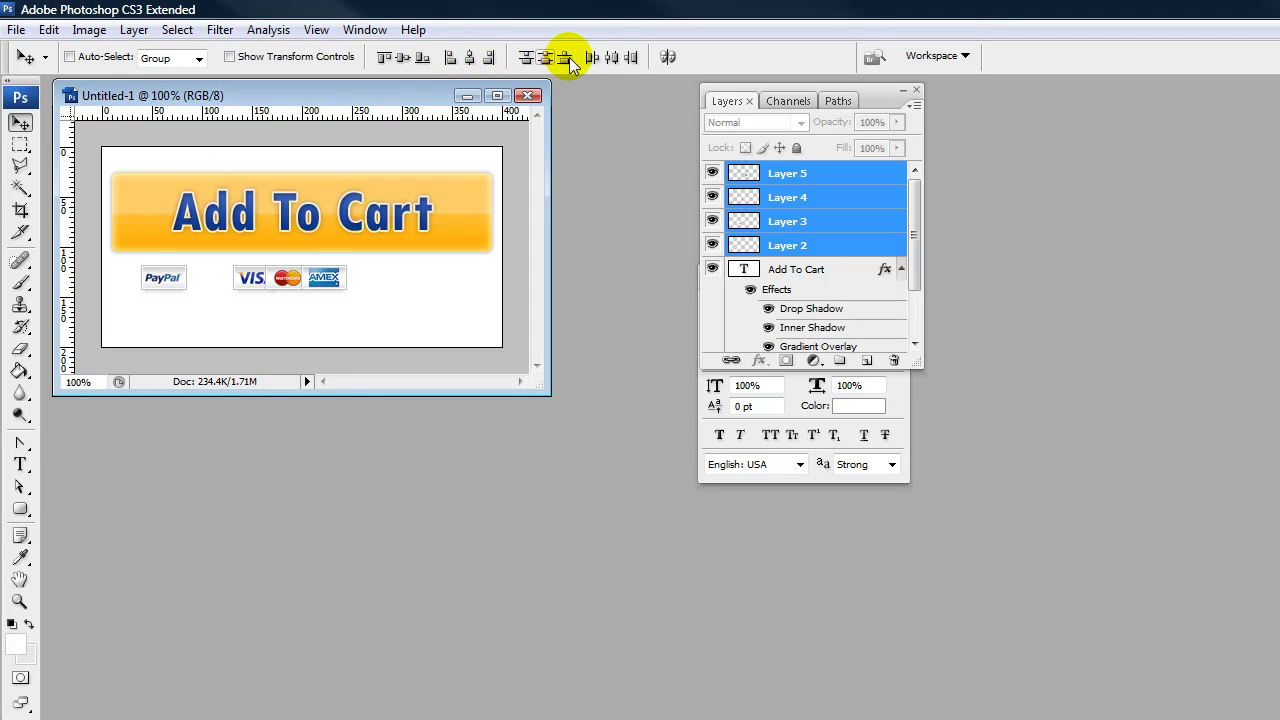
click(607, 58)
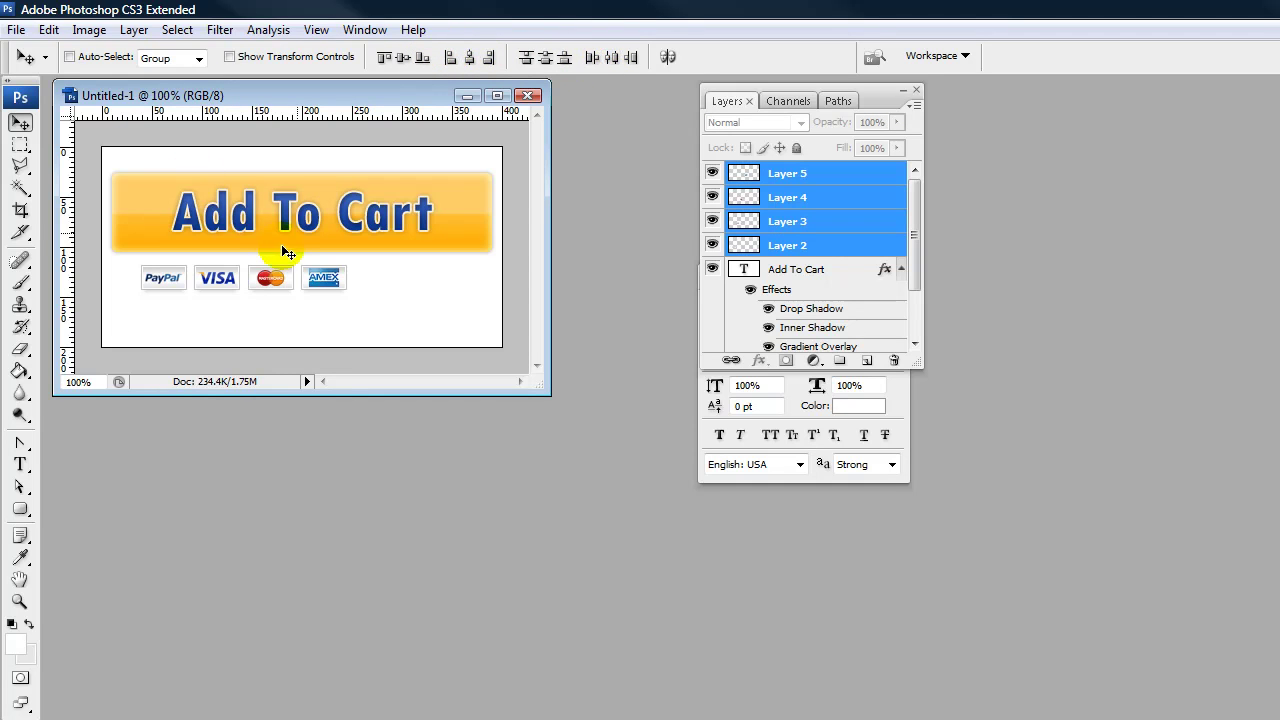
drag(269, 278, 314, 273)
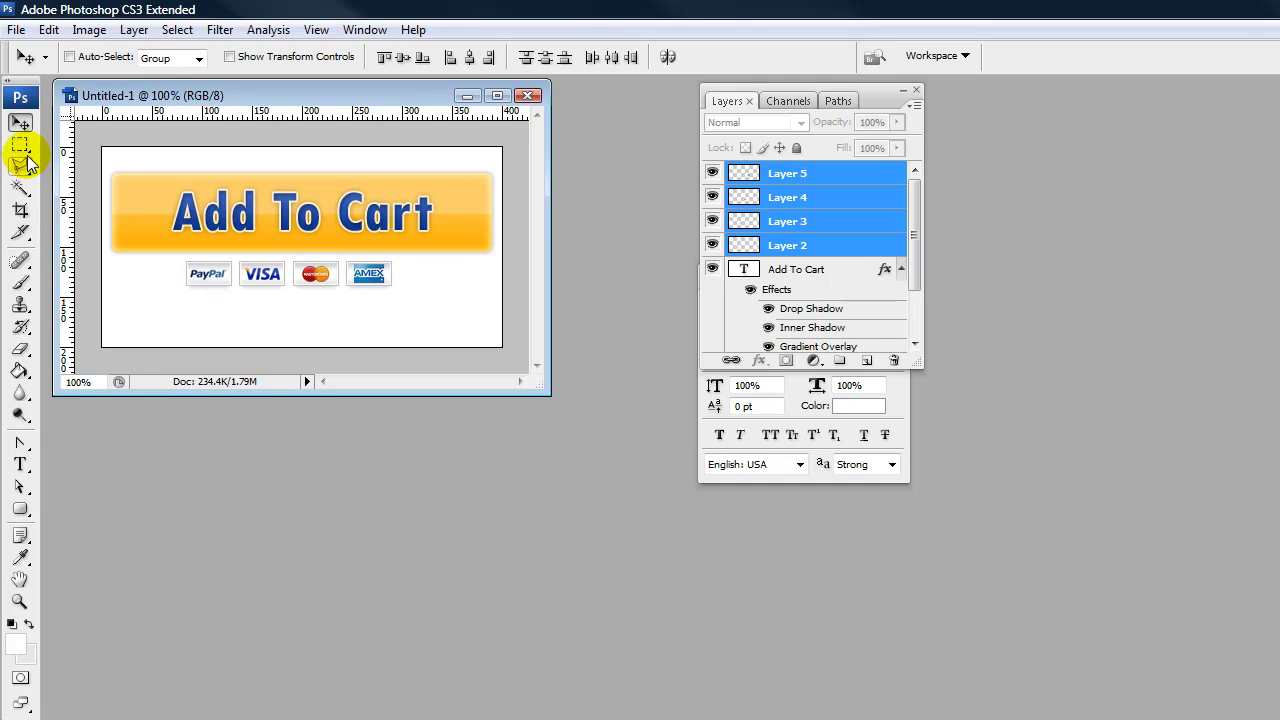
Crop the document at its full width to remove the empty white area below the card icons
click(20, 209)
drag(88, 165, 534, 286)
double_click(476, 241)
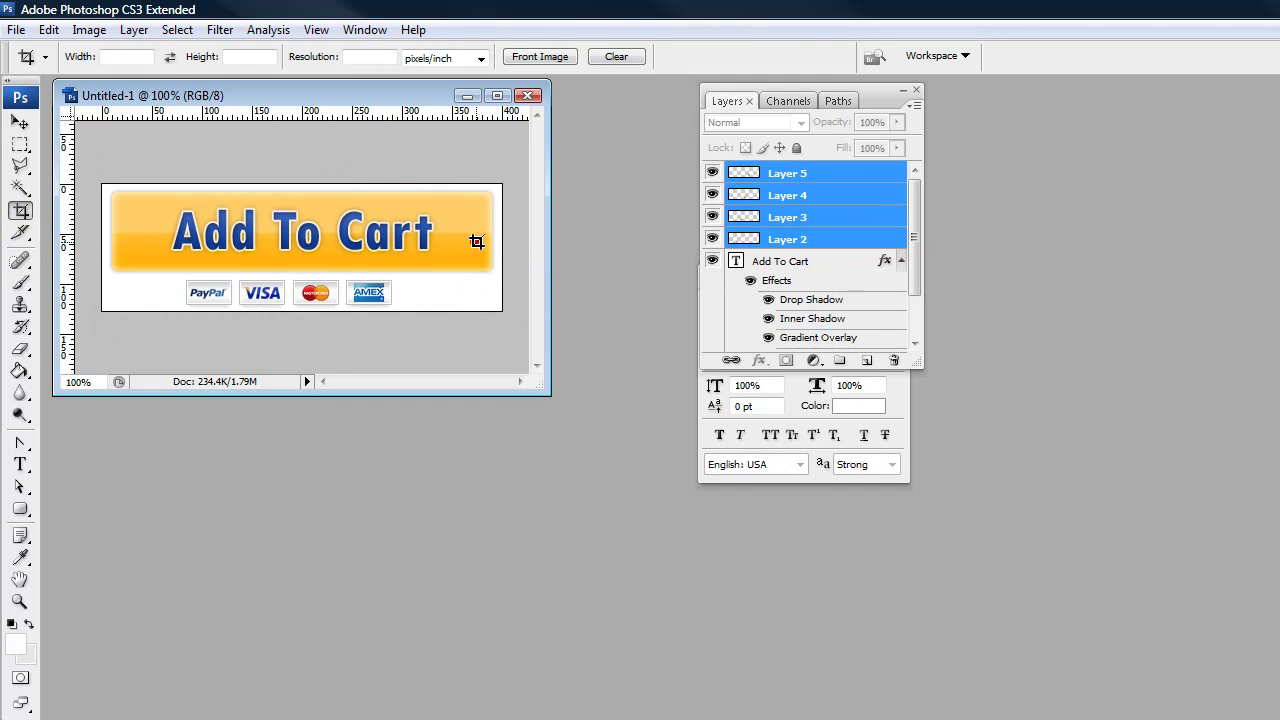
click(508, 246)
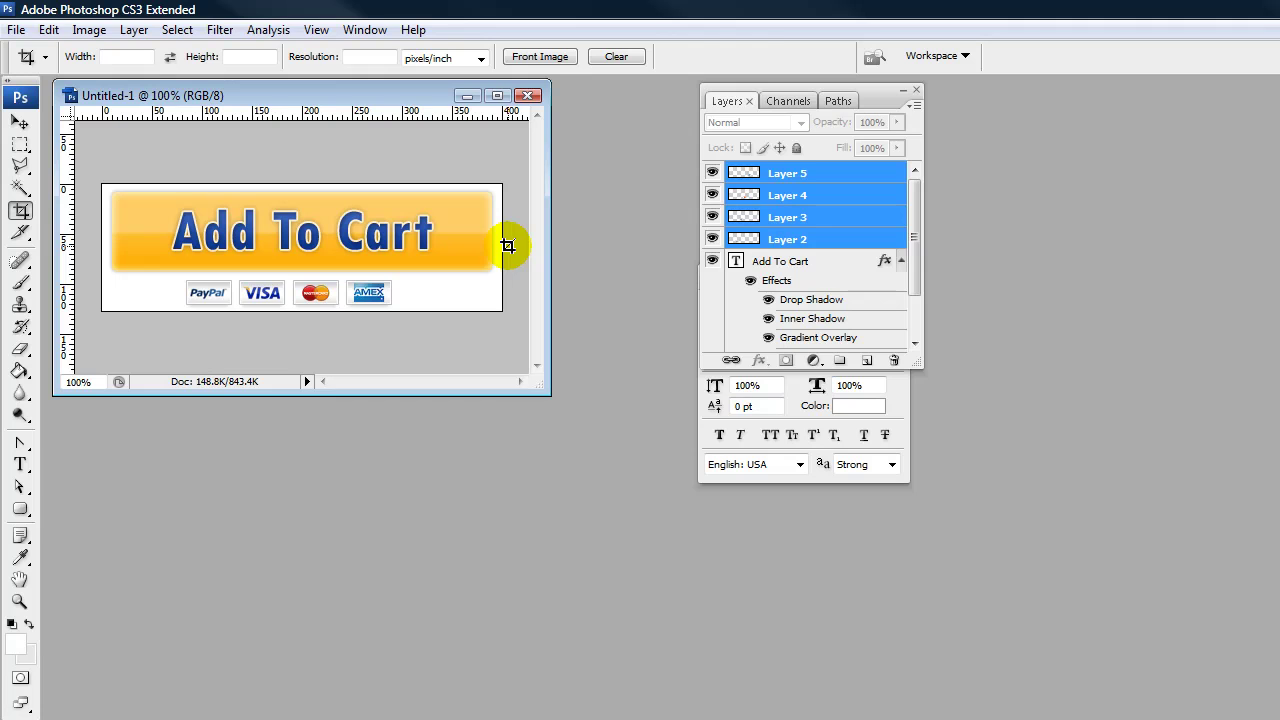